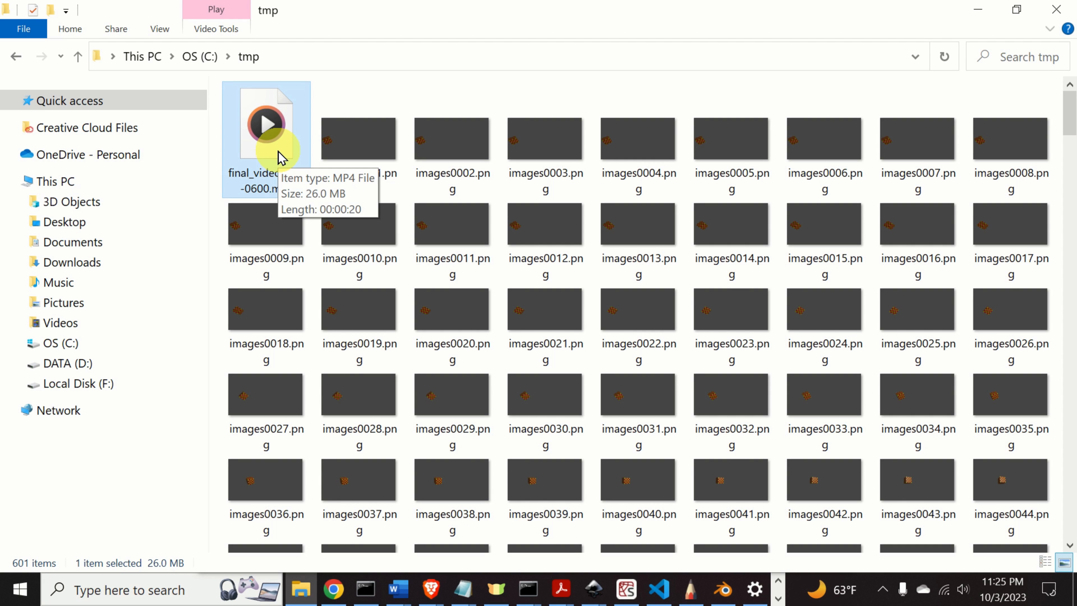
Step: Play the final rendered MP4 video from the tmp folder with VLC media player
right_click(279, 153)
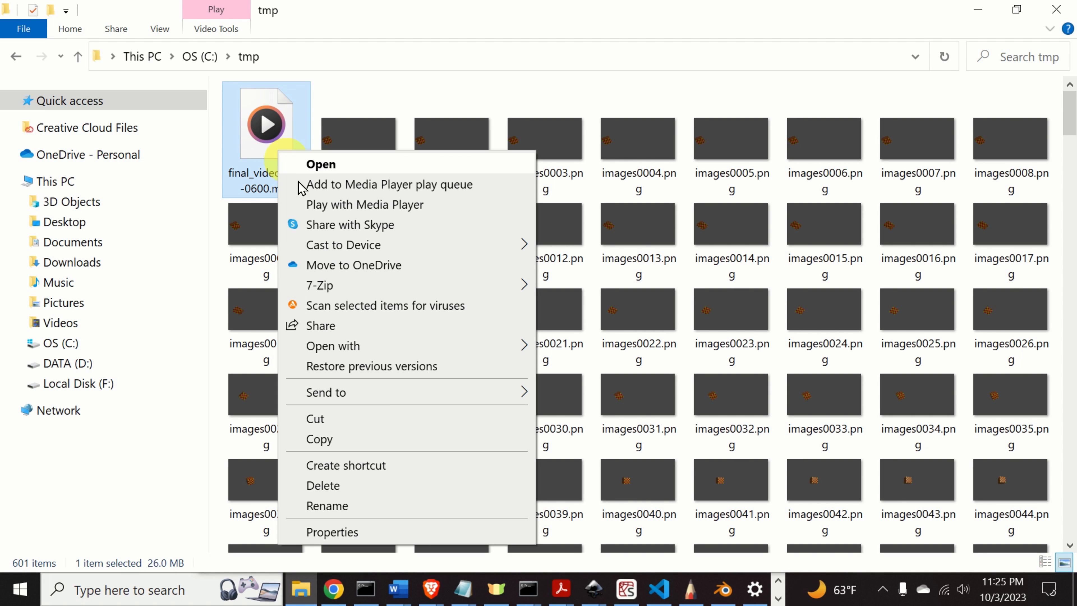
mouse_move(377, 348)
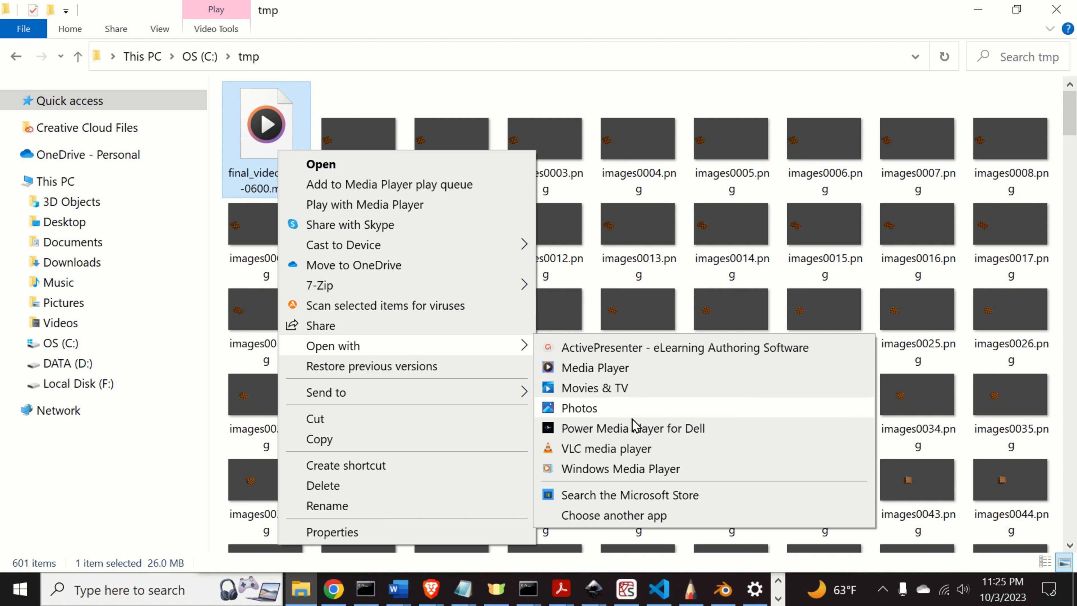
left_click(640, 448)
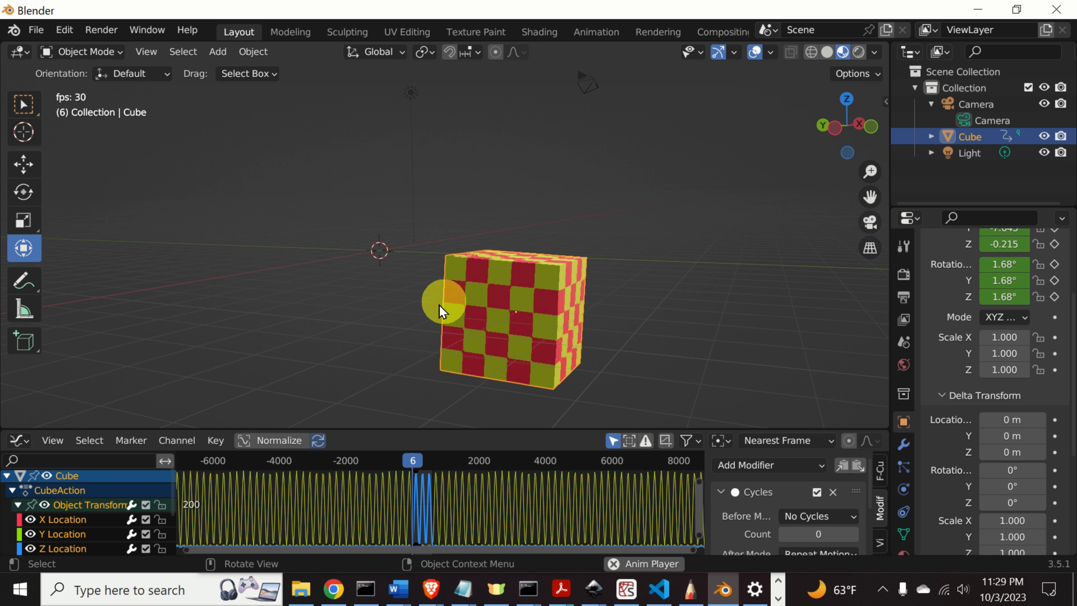
middle_click_drag(471, 319, 464, 331)
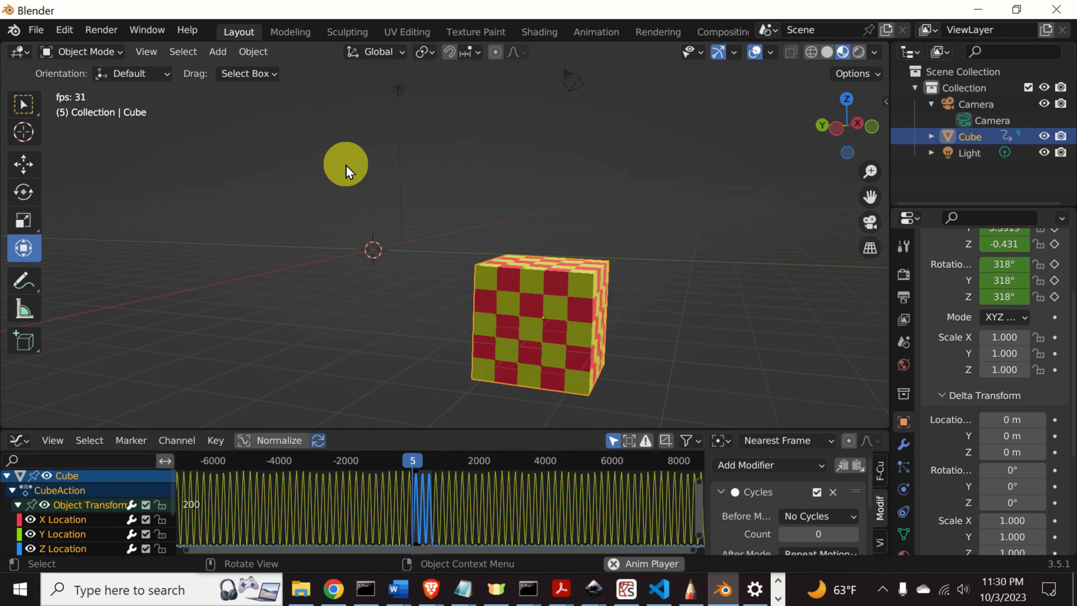
middle_click_drag(432, 310, 401, 319)
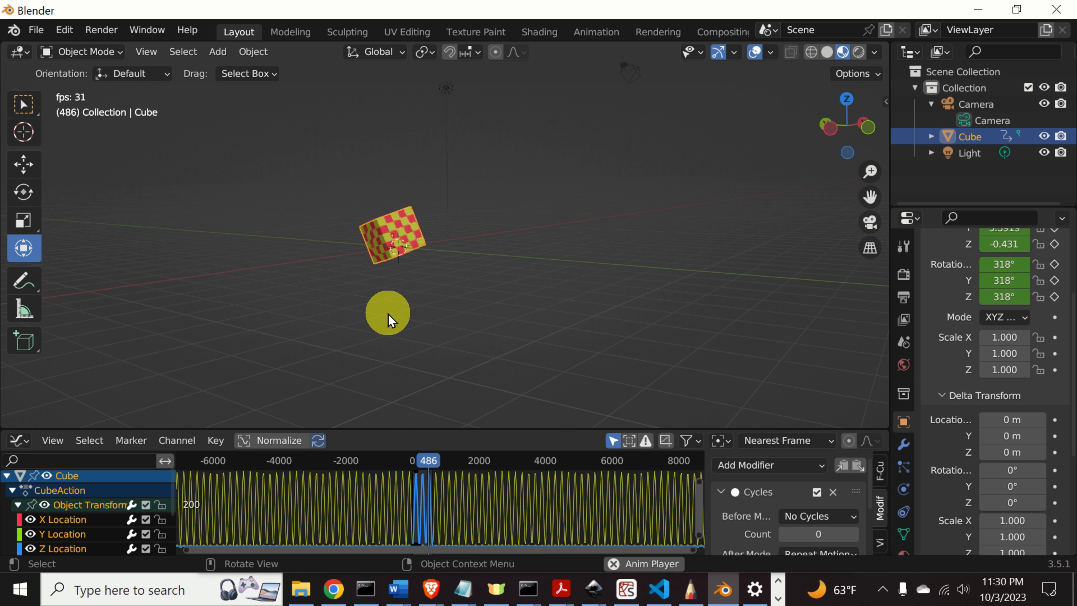
middle_click_drag(387, 314, 381, 312)
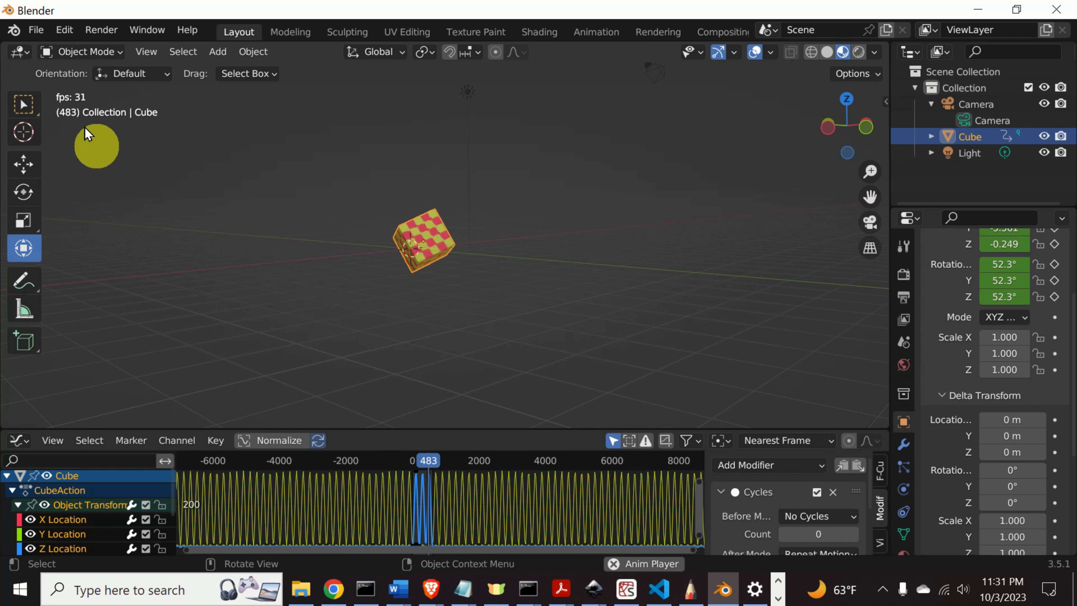
Step: Start a new General file without saving the changes to the current scene
left_click(37, 30)
mouse_move(53, 48)
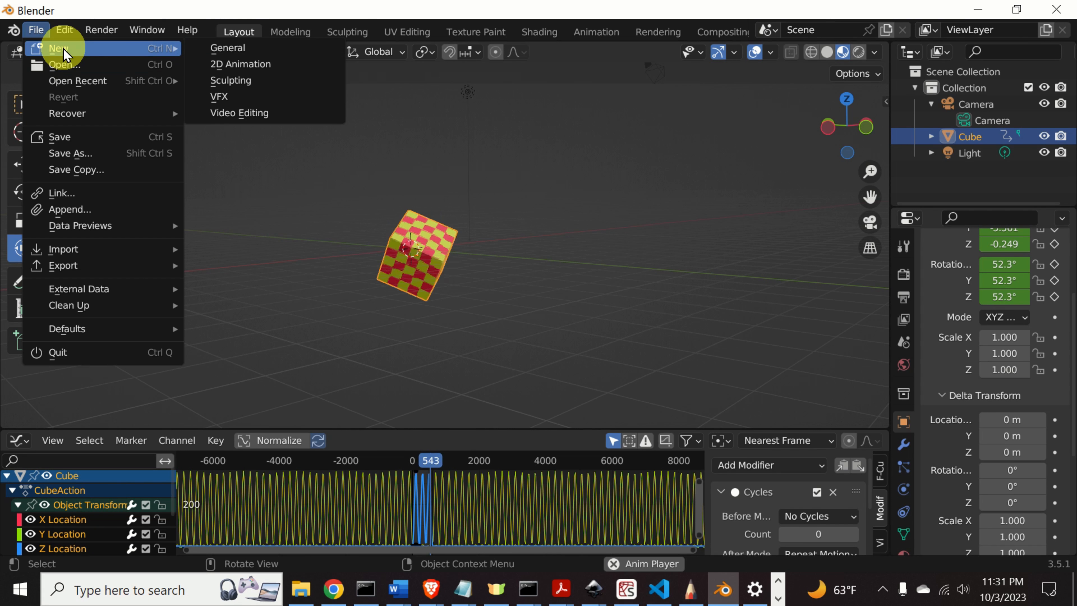
left_click(227, 51)
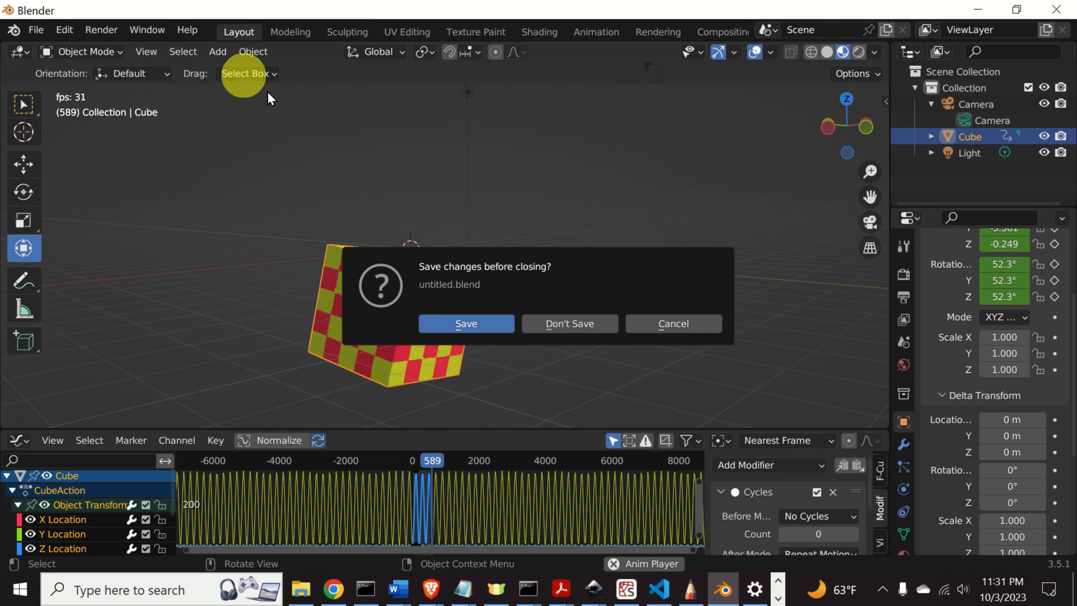
left_click(570, 327)
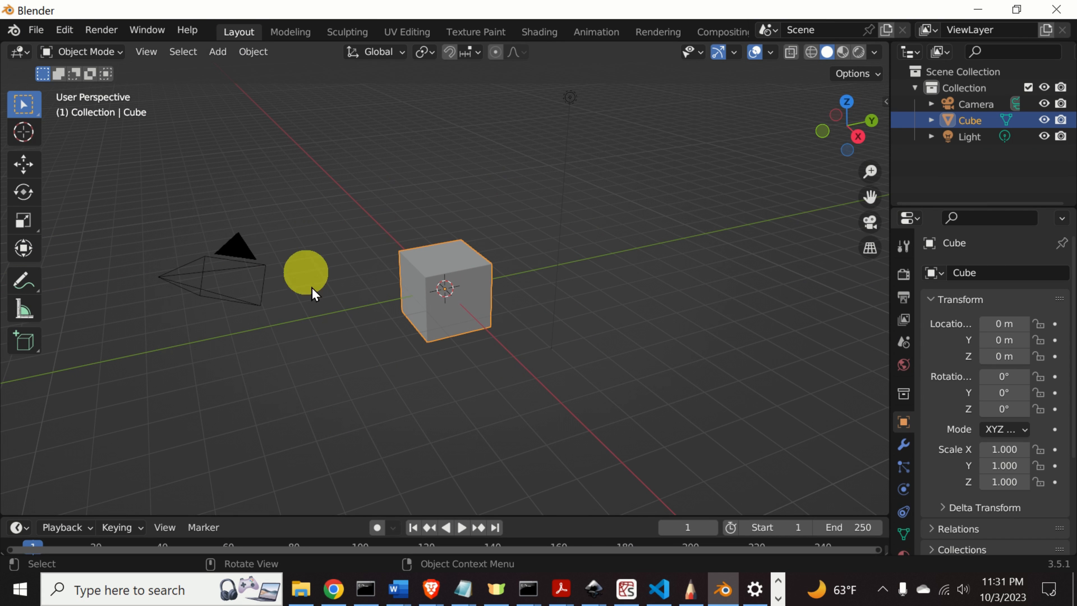
Step: Start the Shortcut VUr add-on in the 3D viewport's sidebar and collapse its settings
mouse_move(401, 403)
middle_mouse_down()
mouse_move(485, 416)
mouse_move(534, 378)
mouse_move(466, 357)
mouse_move(420, 361)
mouse_move(405, 384)
mouse_move(411, 409)
middle_mouse_up()
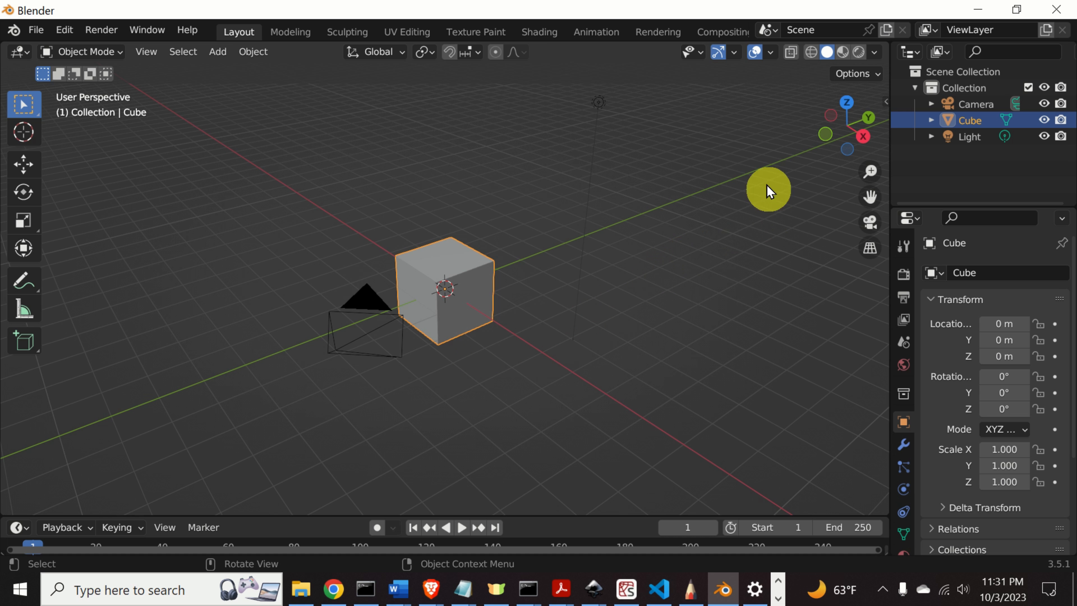
key("n")
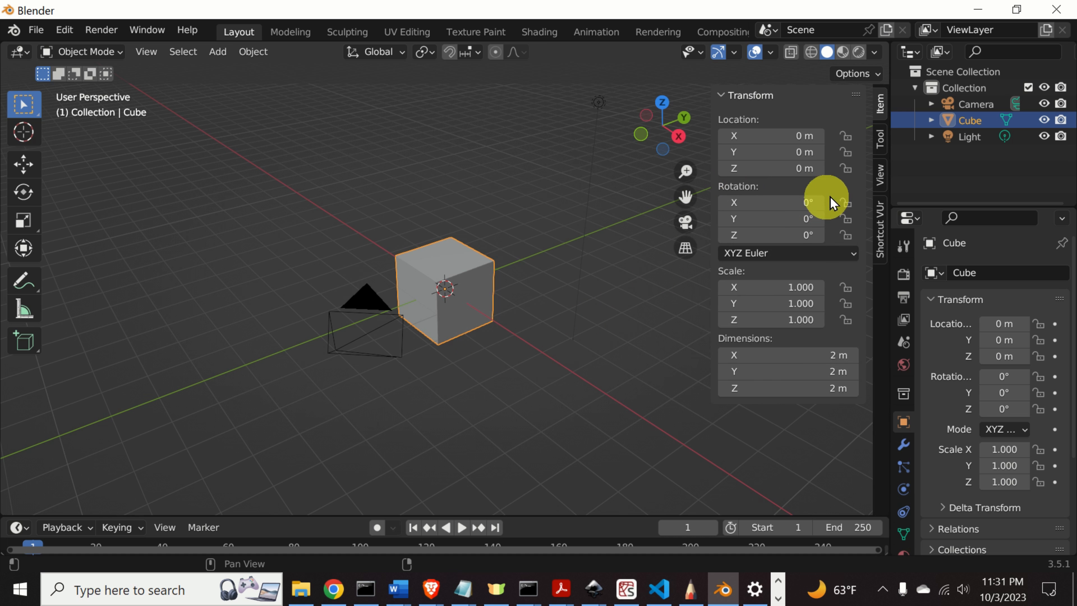
left_click(881, 238)
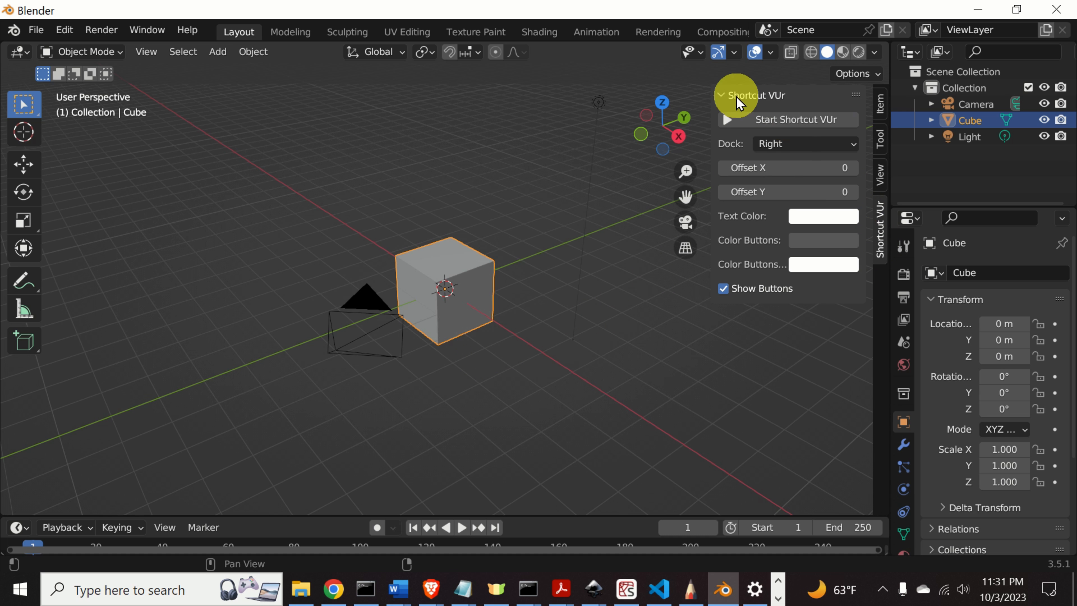
left_click(730, 124)
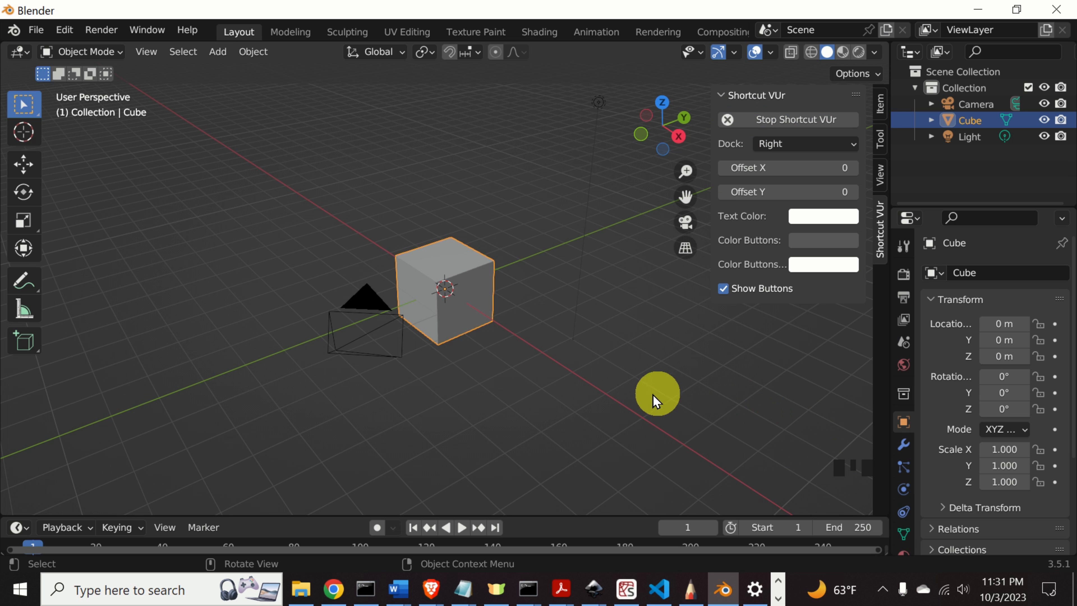
left_click(732, 97)
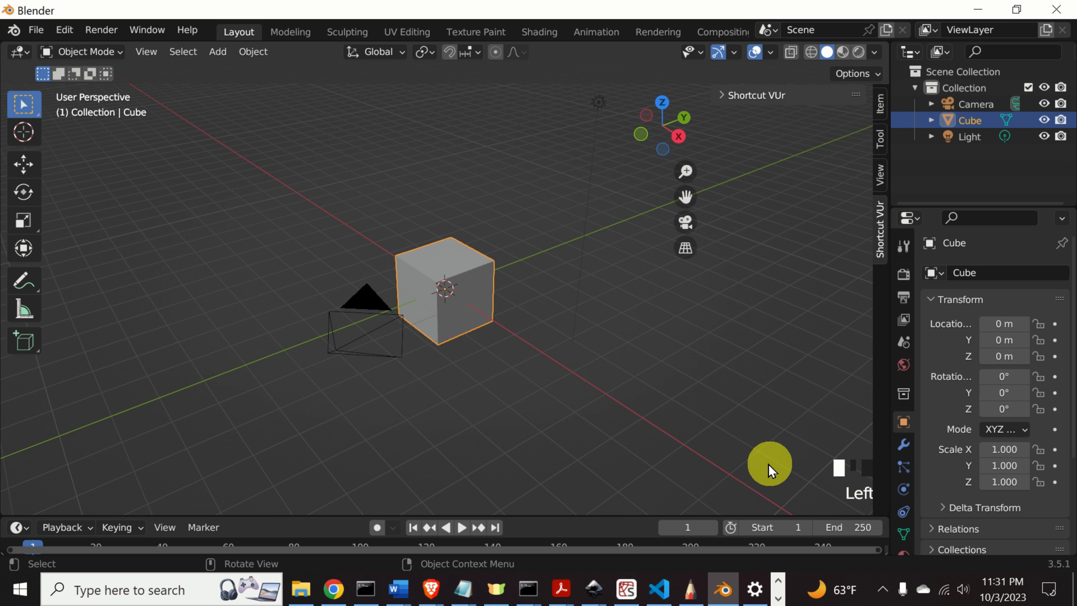
Step: Test the on-screen shortcut display with a few mouse and keyboard inputs over empty viewport space
left_click(591, 372)
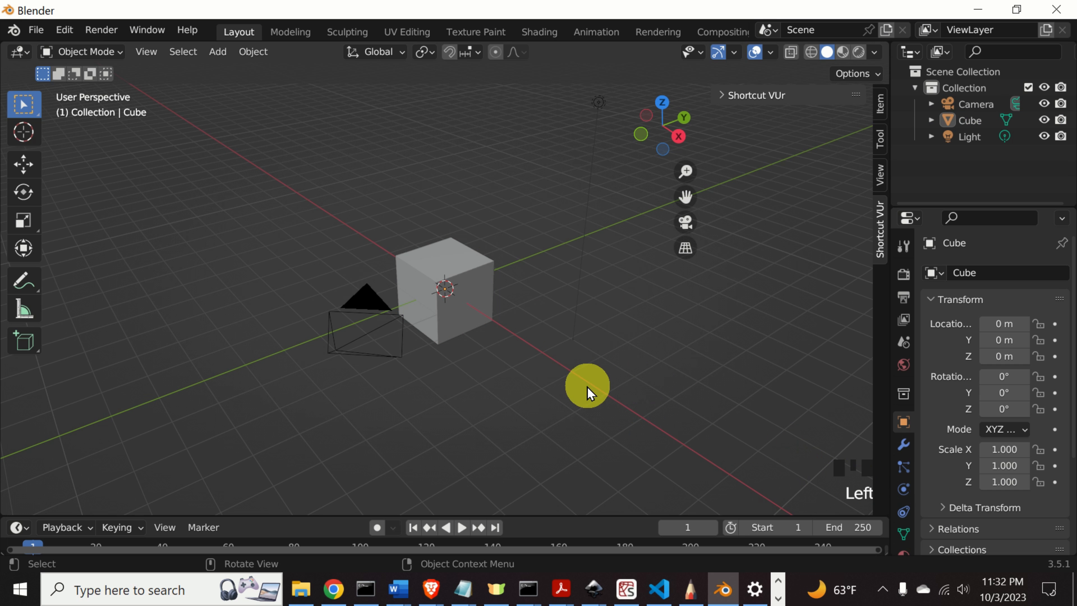
middle_click_drag(625, 362, 622, 360)
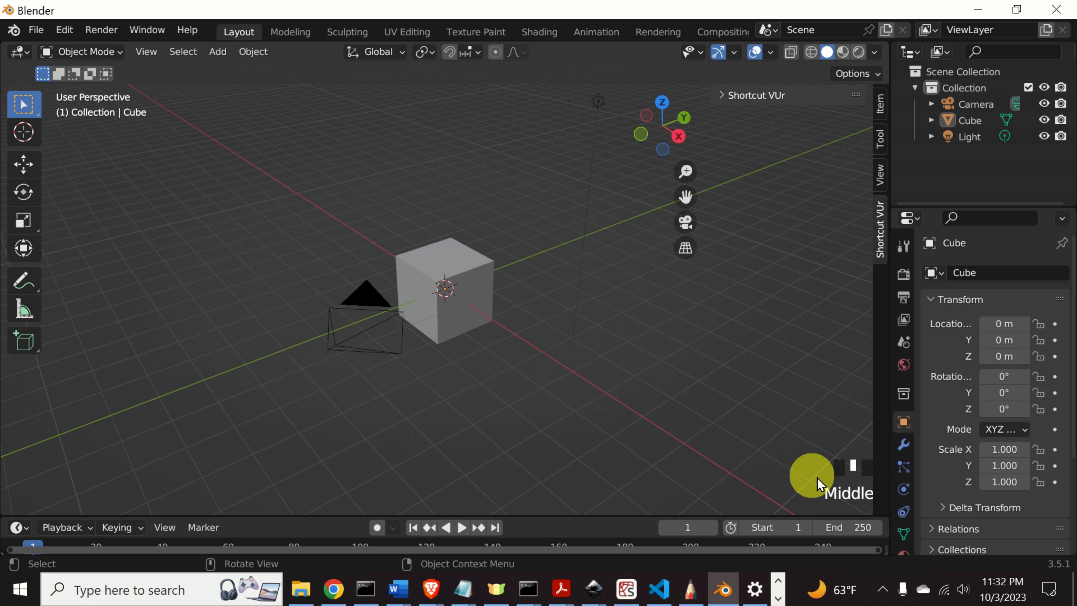
right_click(632, 354)
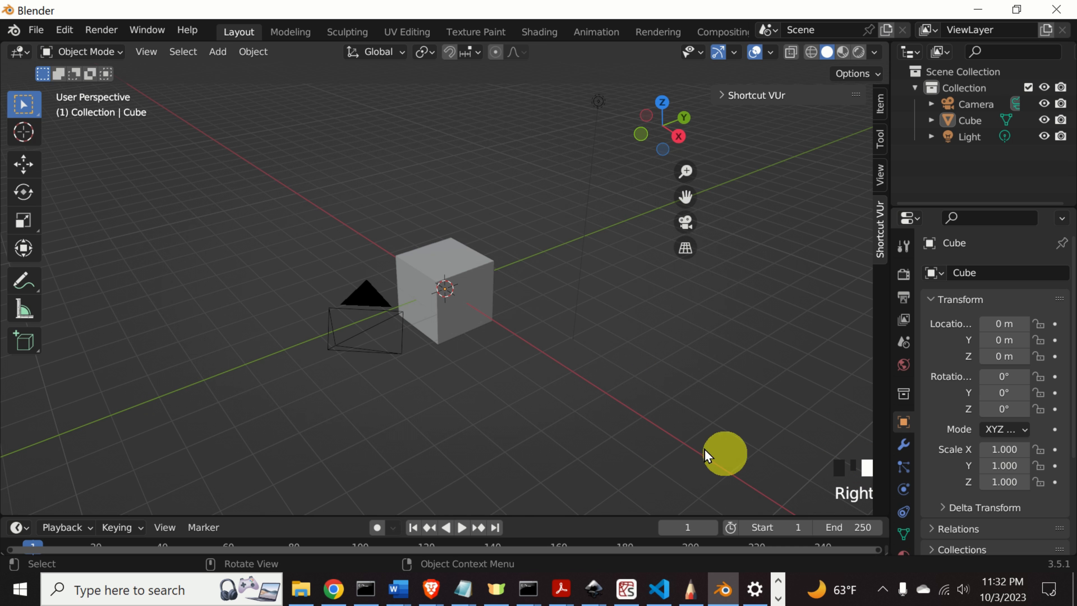
key("q")
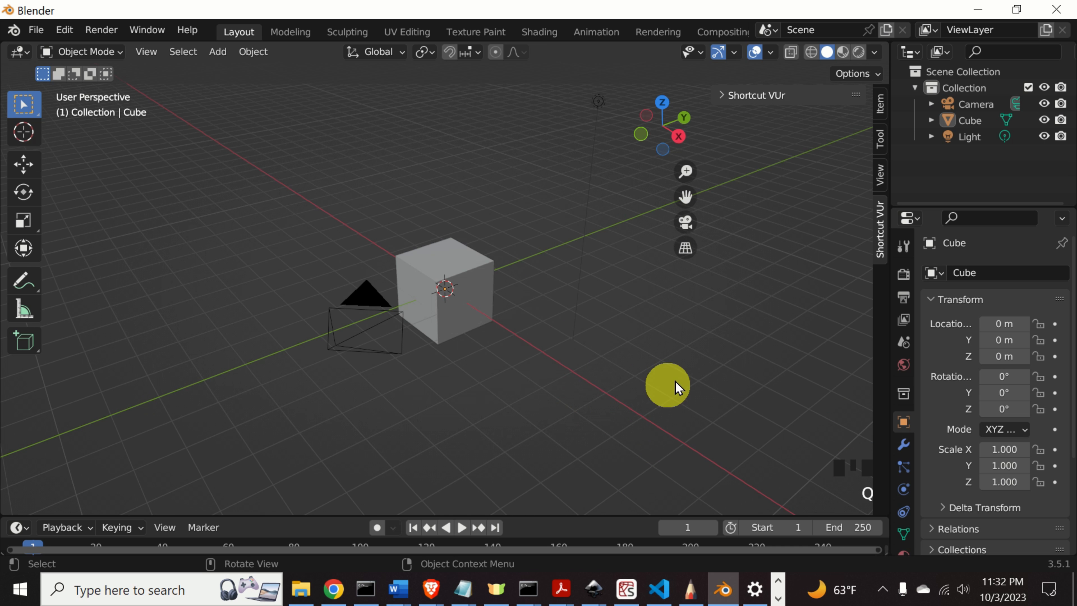
left_click(707, 376)
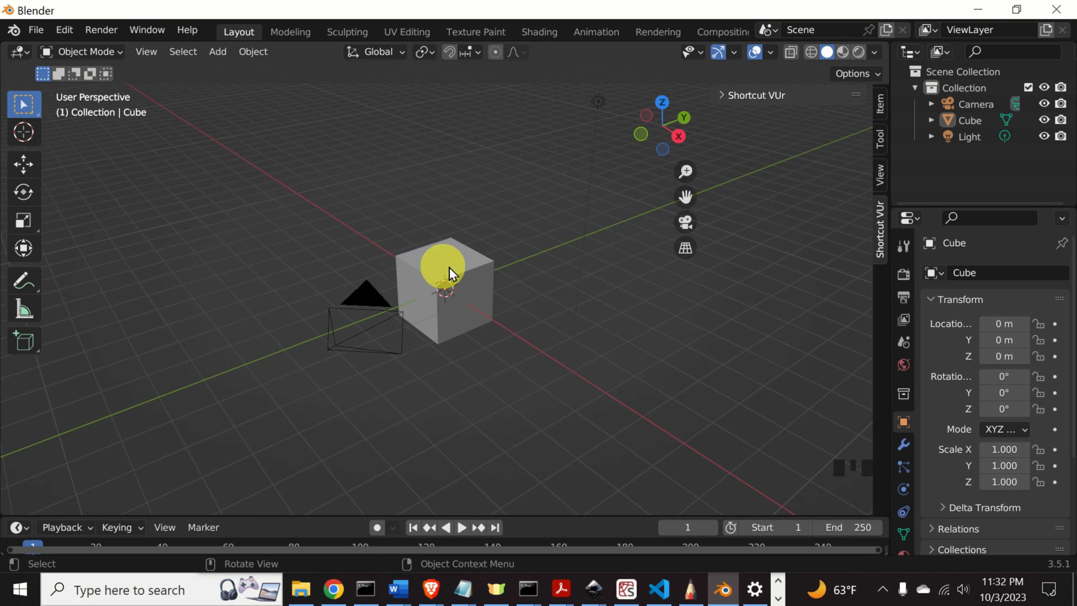
Step: Select the default cube, deselect it using empty space, and select it again
left_click(468, 298)
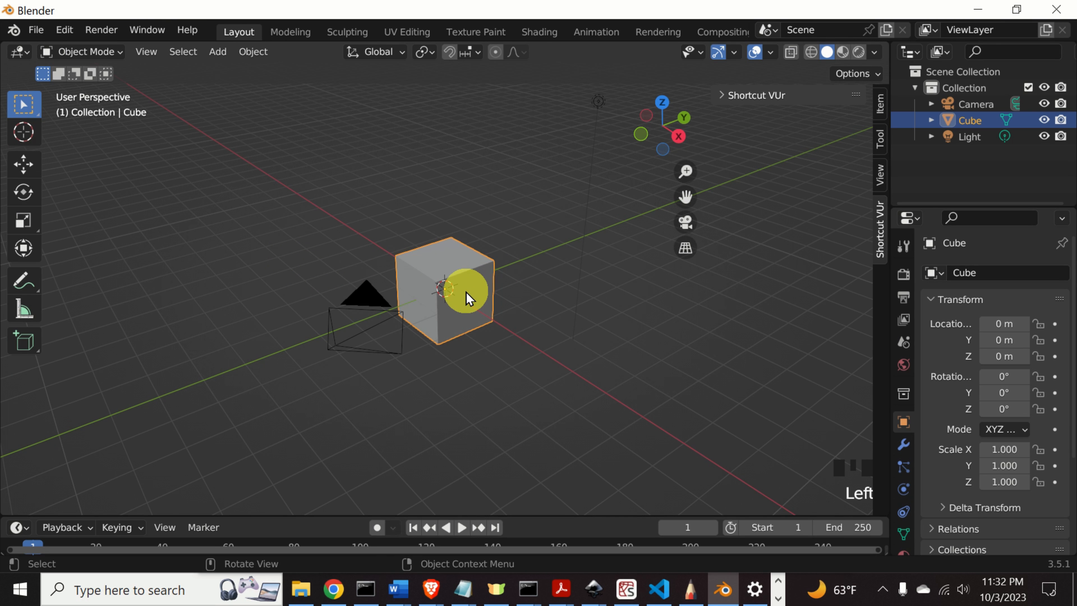
mouse_move(502, 313)
middle_mouse_down()
mouse_move(466, 288)
mouse_move(512, 265)
mouse_move(498, 293)
middle_mouse_up()
left_click(553, 317)
left_click(471, 296)
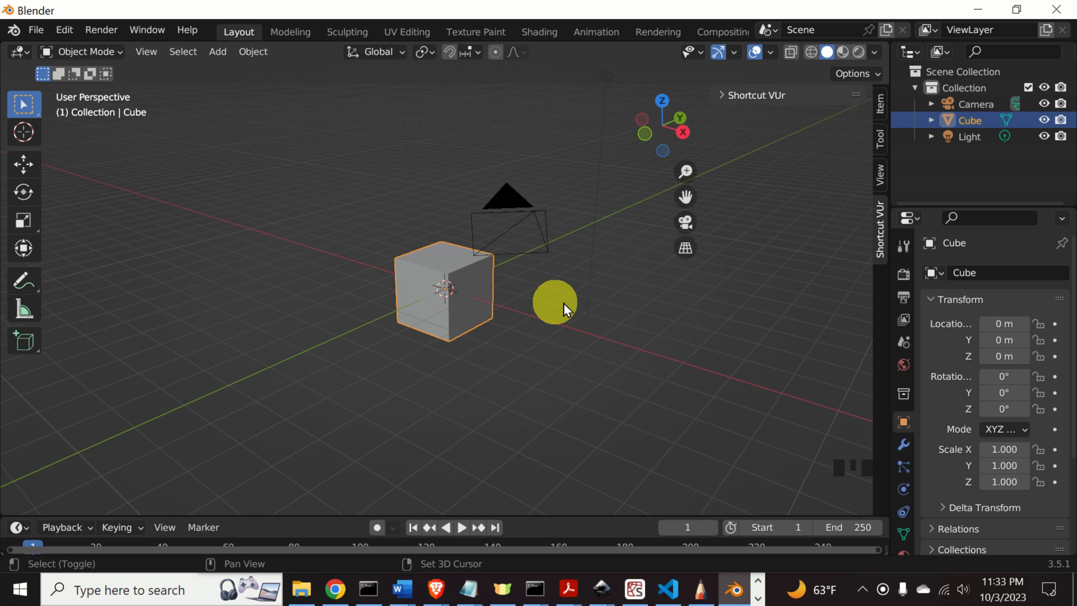
Step: Practise panning, orbiting and zooming the 3D view around the selected cube
mouse_move(560, 299)
middle_mouse_down("shift")
mouse_move(572, 295)
mouse_move(450, 304)
mouse_move(666, 307)
mouse_move(507, 312)
mouse_move(577, 316)
mouse_move(560, 313)
middle_mouse_up("shift")
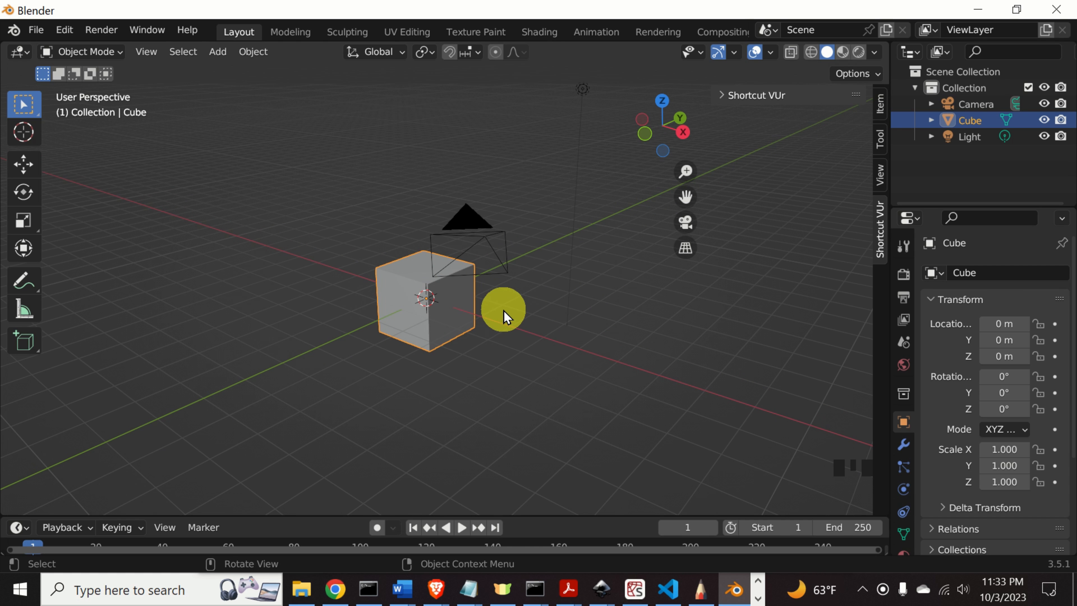
middle_click_drag(517, 342, 494, 358)
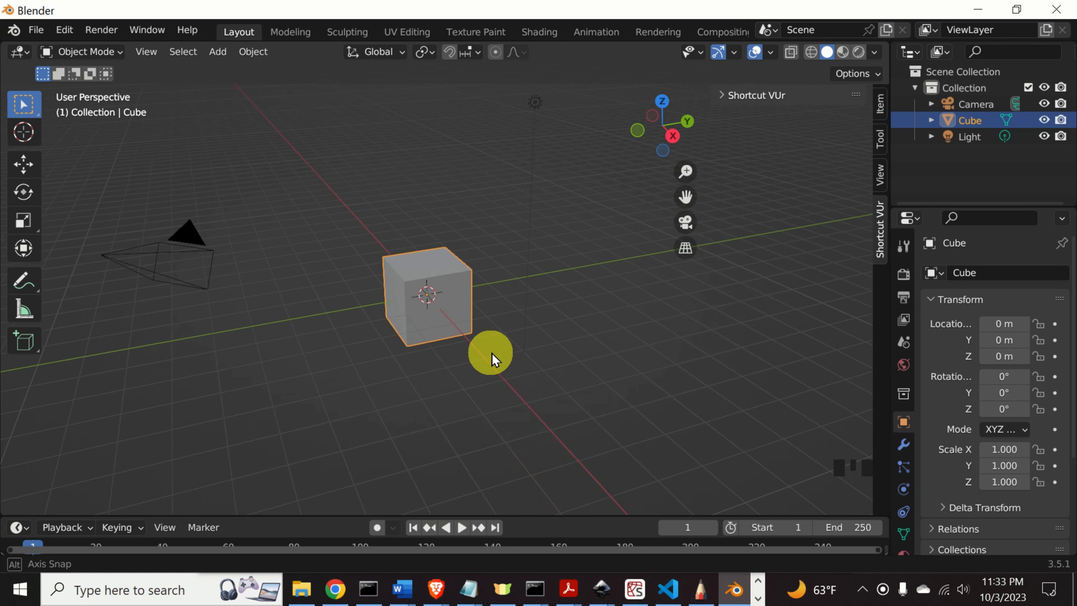
middle_click_drag(581, 319, 610, 335)
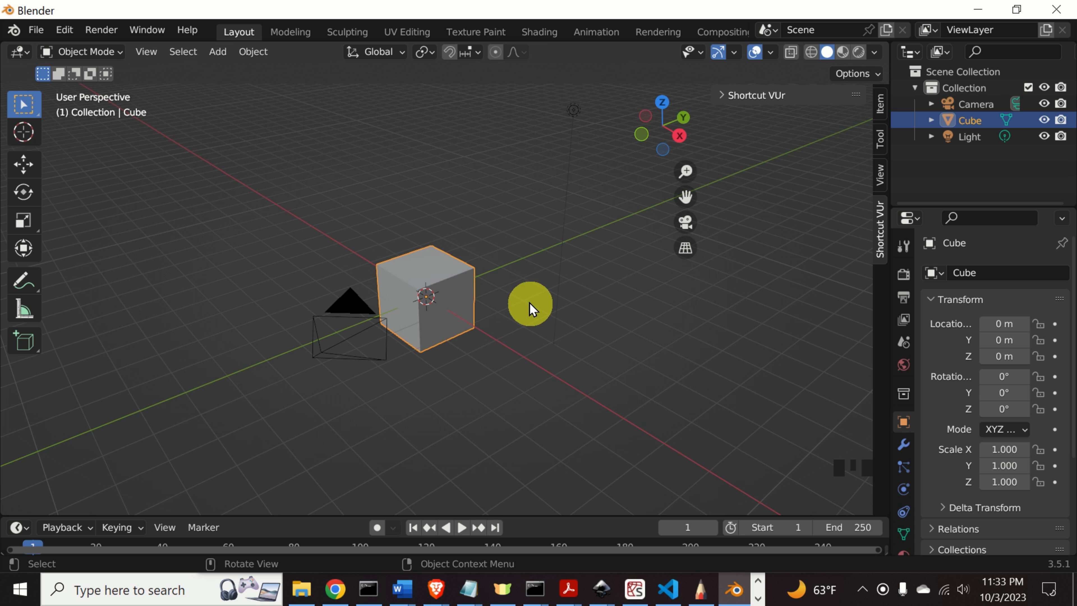
scroll(509, 310, "down", 1, "ctrl")
mouse_move(499, 309)
middle_mouse_down("ctrl")
mouse_move(495, 249)
mouse_move(507, 347)
mouse_move(508, 285)
mouse_move(508, 326)
middle_mouse_up("ctrl")
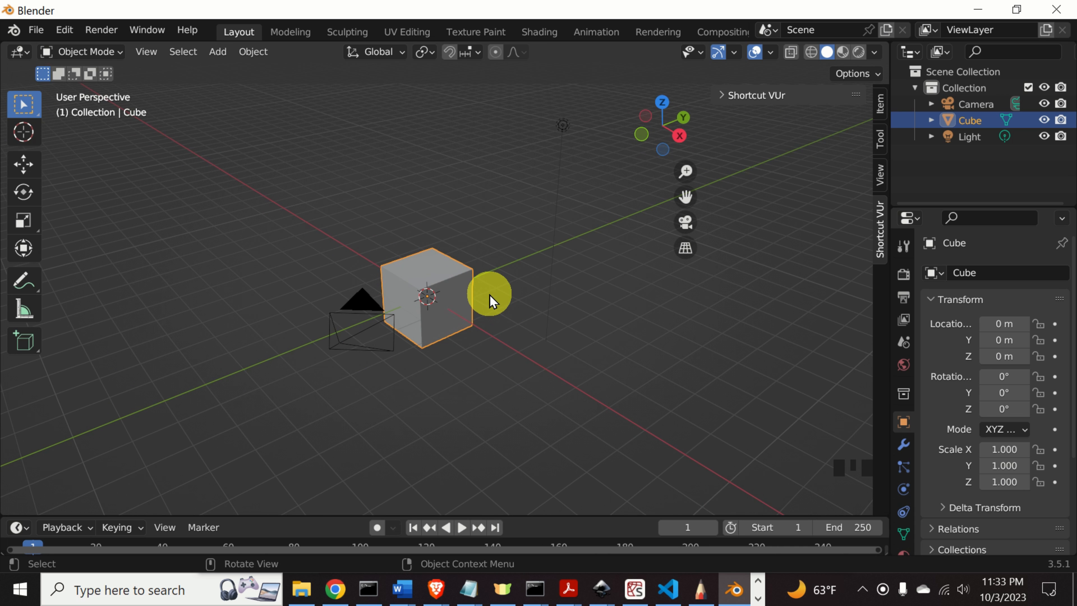
scroll(490, 296, "down", 4)
scroll(488, 305, "up", 5)
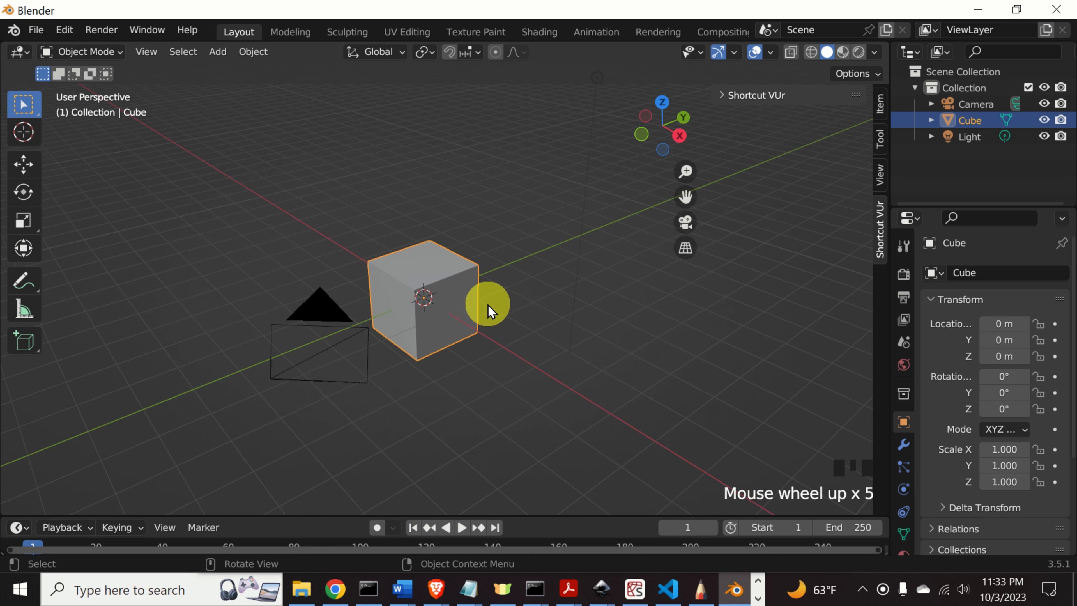
scroll(488, 305, "up", 1)
scroll(488, 305, "down", 5)
scroll(489, 309, "up", 5)
scroll(494, 314, "up", 1)
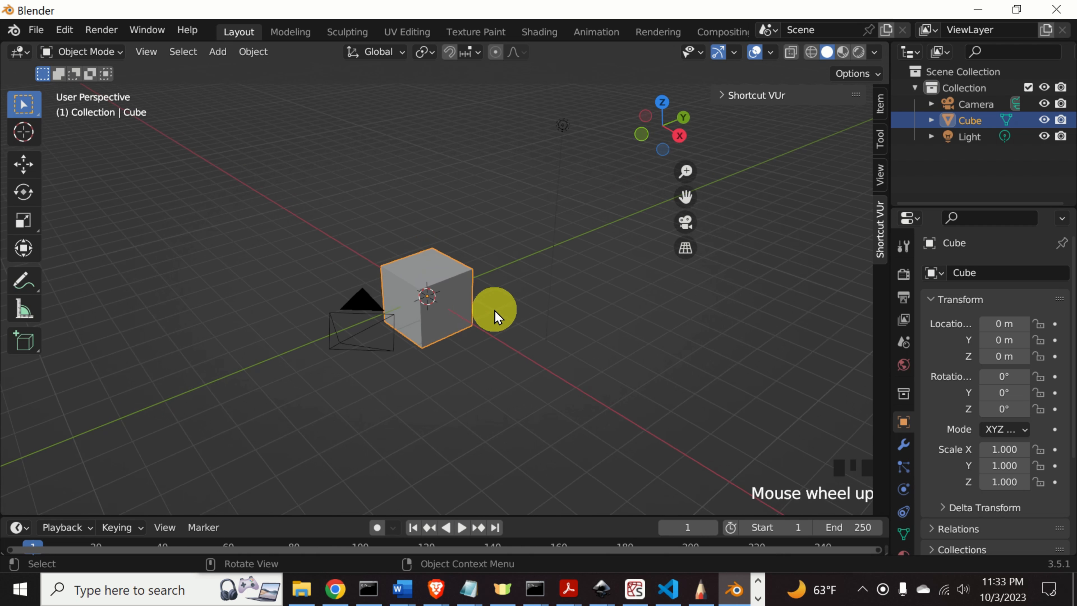
scroll(496, 316, "up", 2)
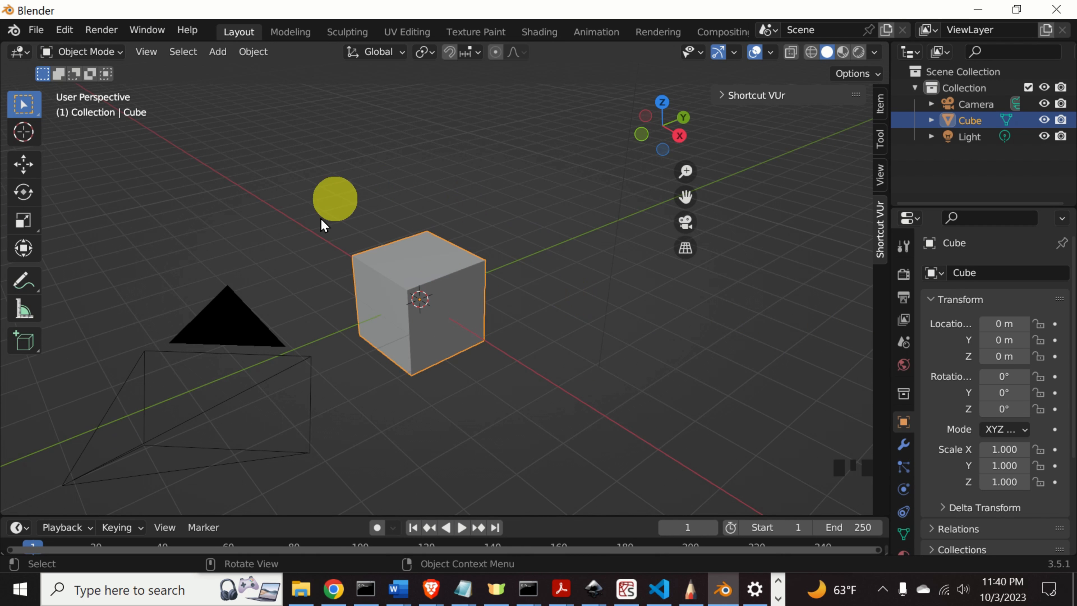
Step: Assign a Checker Texture to the Base Color of the cube's material and switch the viewport to rendered shading
scroll(904, 403, "down", 1)
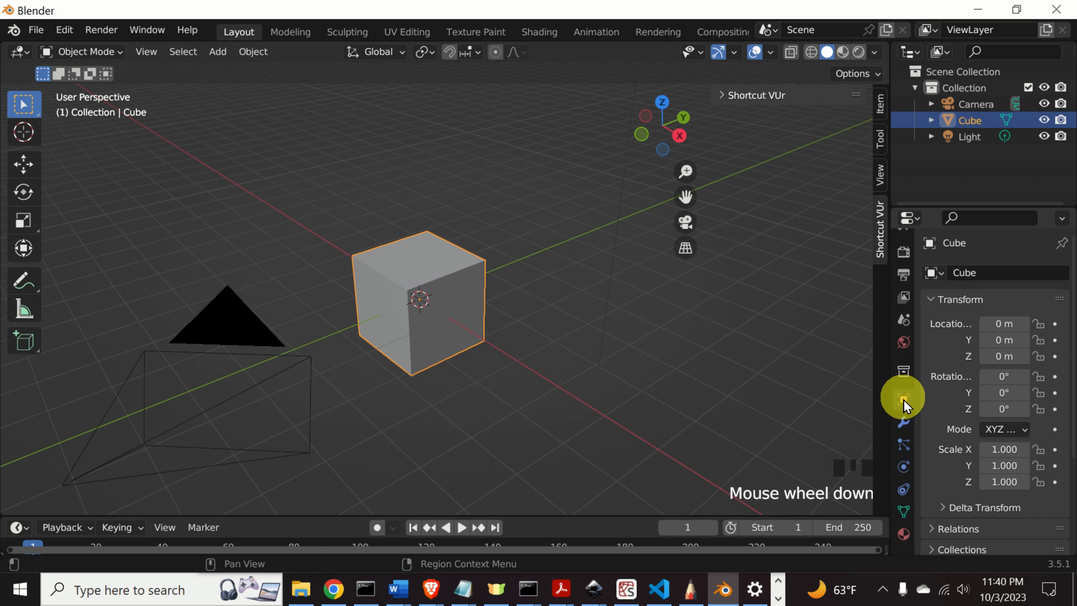
scroll(905, 424, "down", 2)
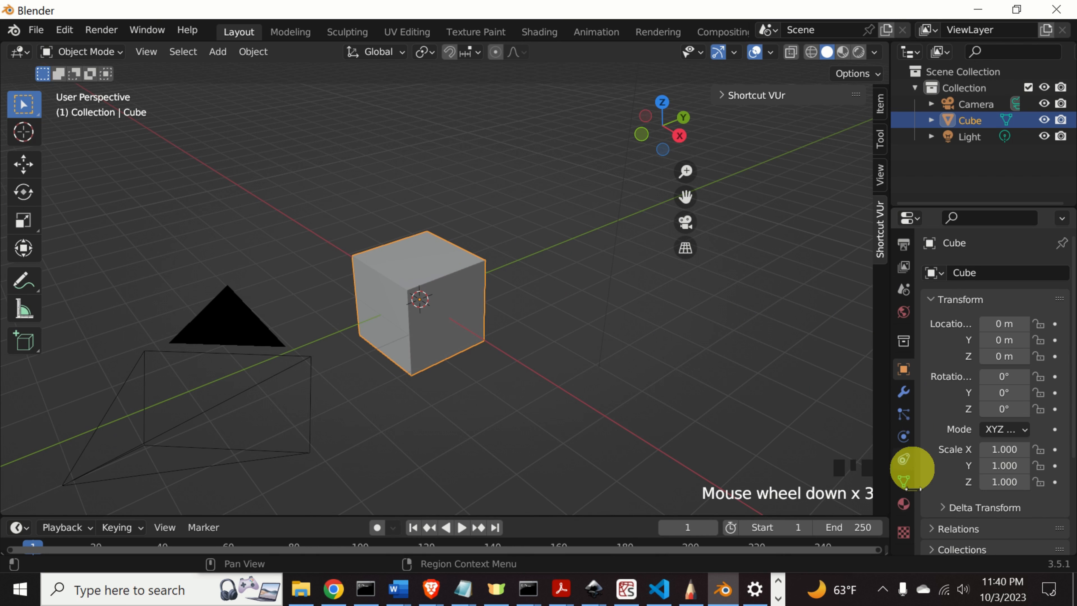
left_click(903, 504)
scroll(973, 441, "down", 3)
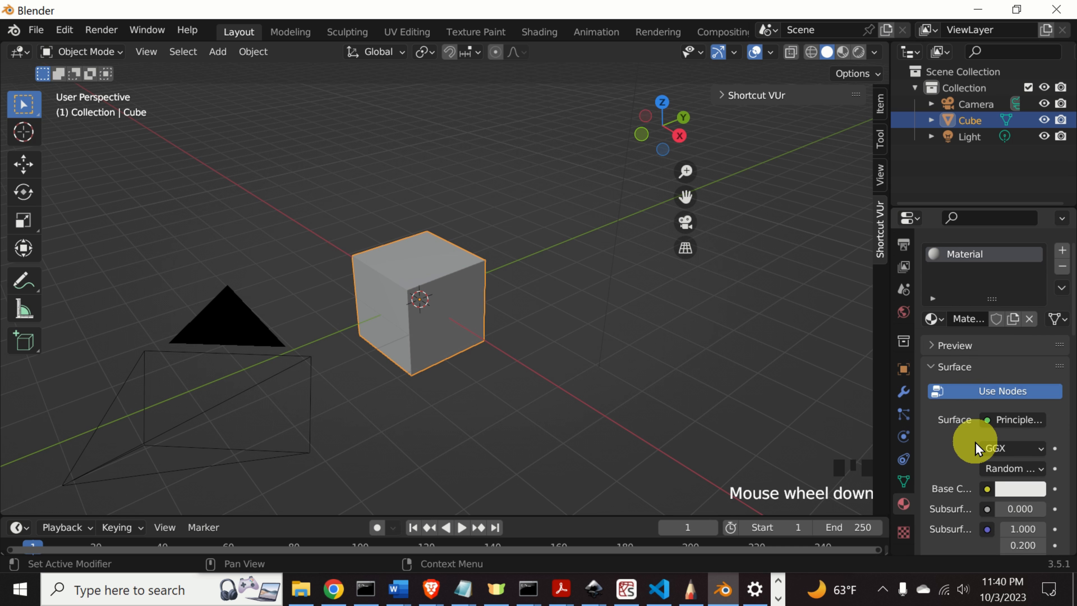
scroll(979, 441, "down", 2)
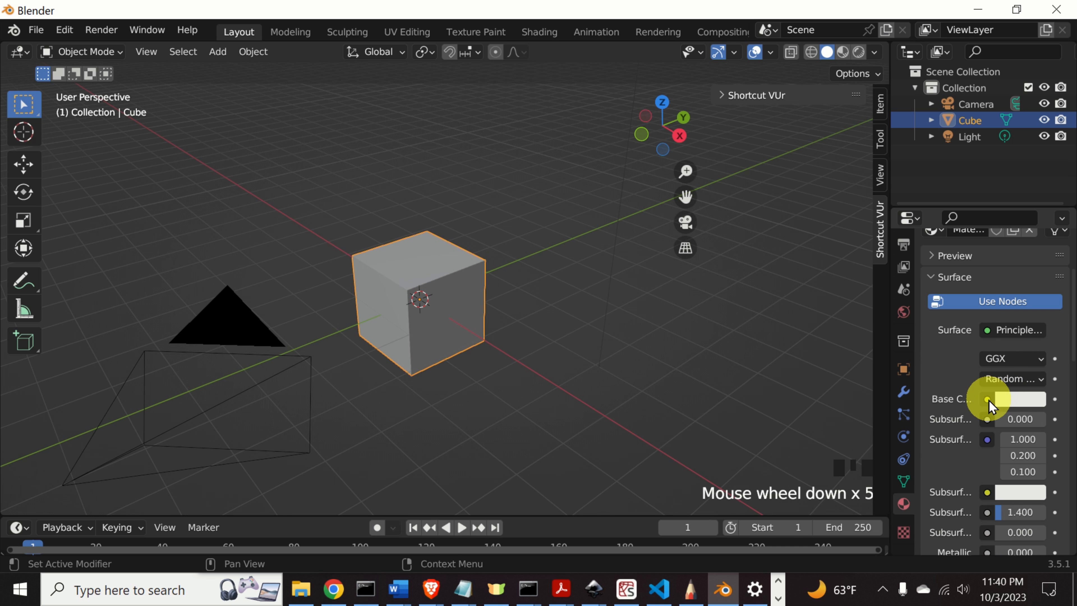
left_click(986, 399)
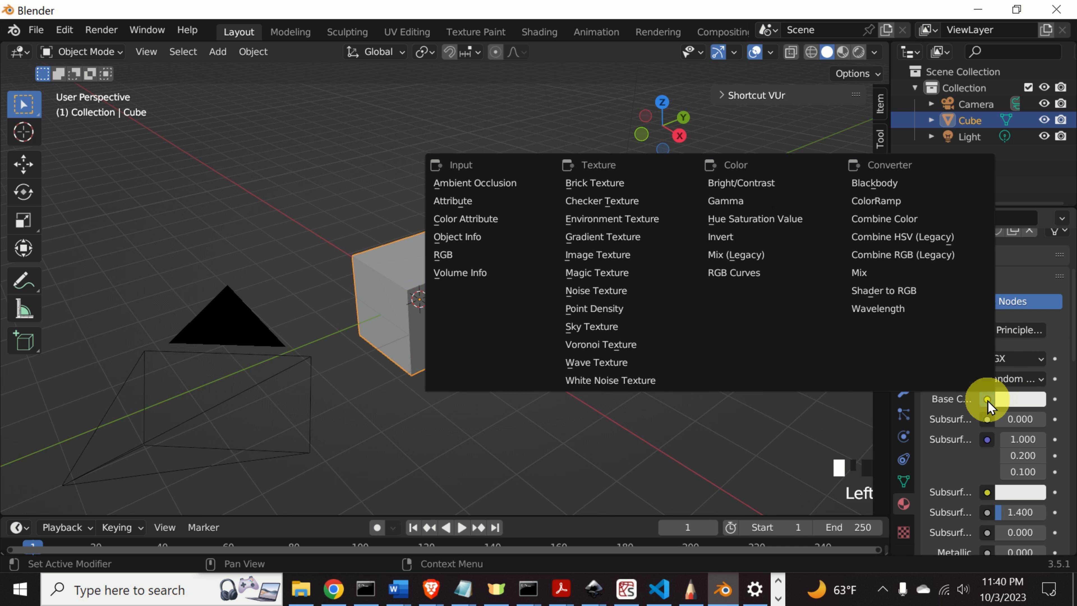
left_click(614, 205)
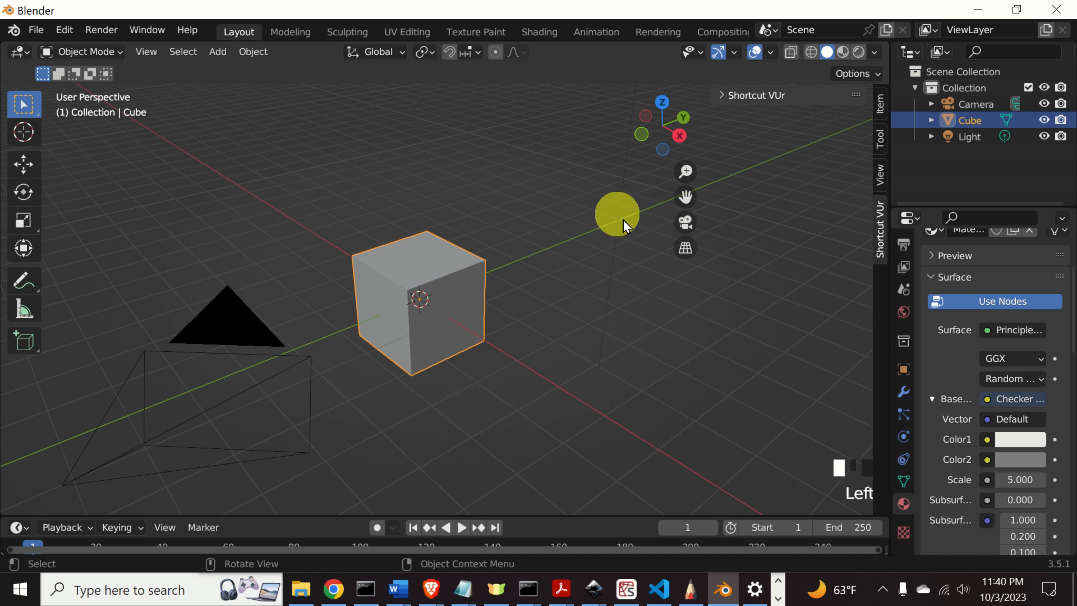
left_click(858, 52)
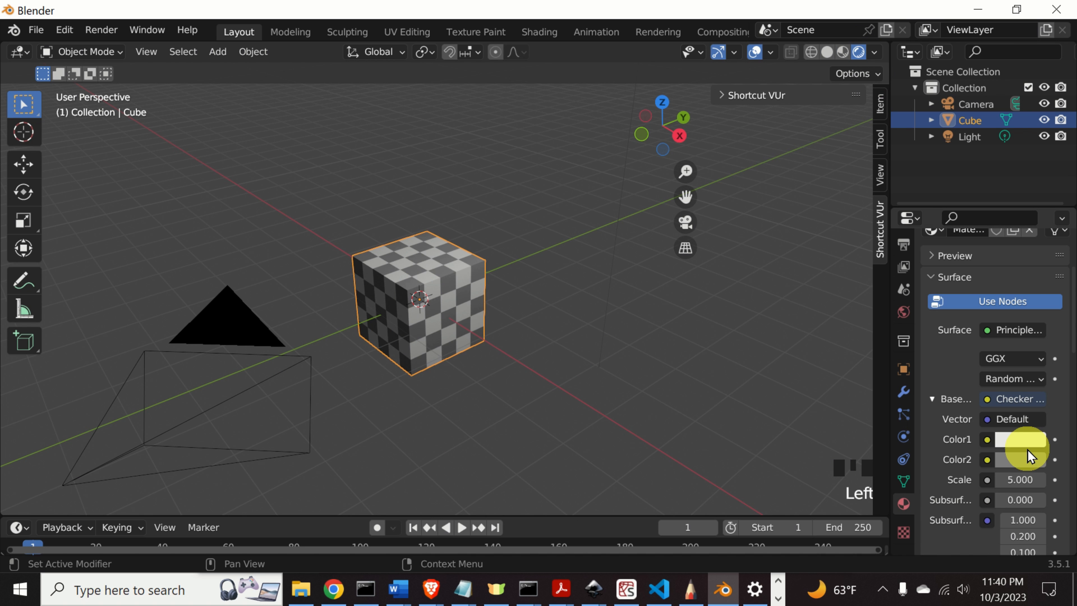
Step: Set the checker texture's Color1 to yellow and Color2 to bright red
left_click(1019, 440)
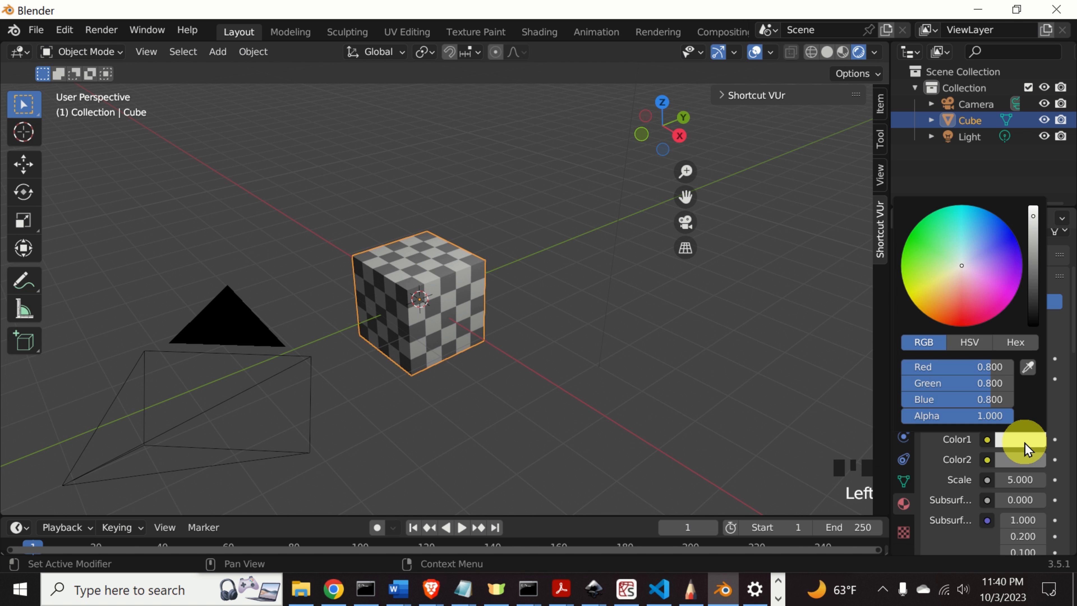
left_click_drag(962, 274, 641, 293)
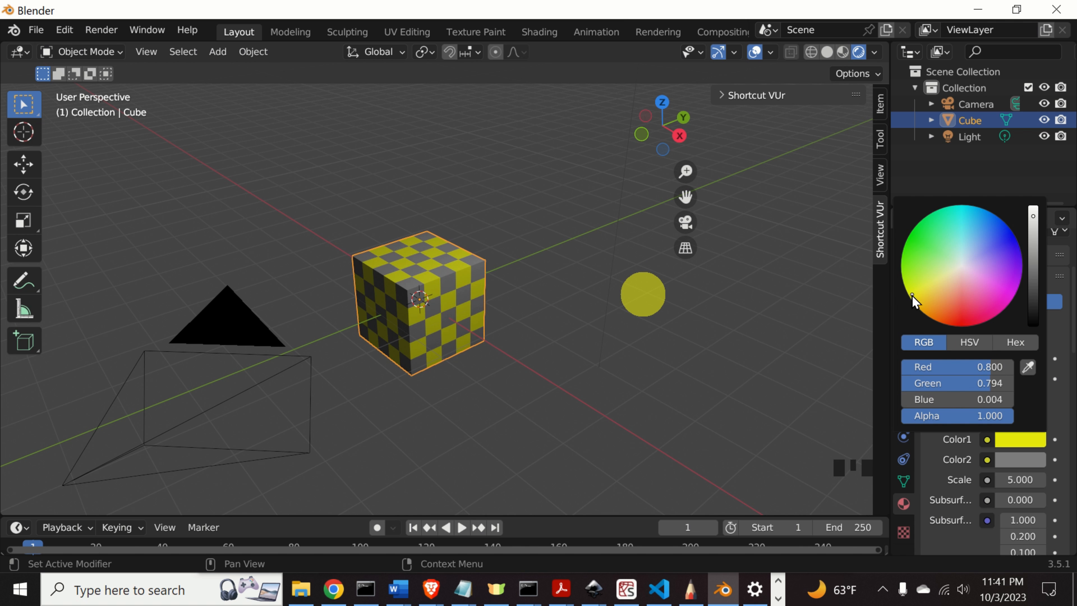
left_click(1032, 211)
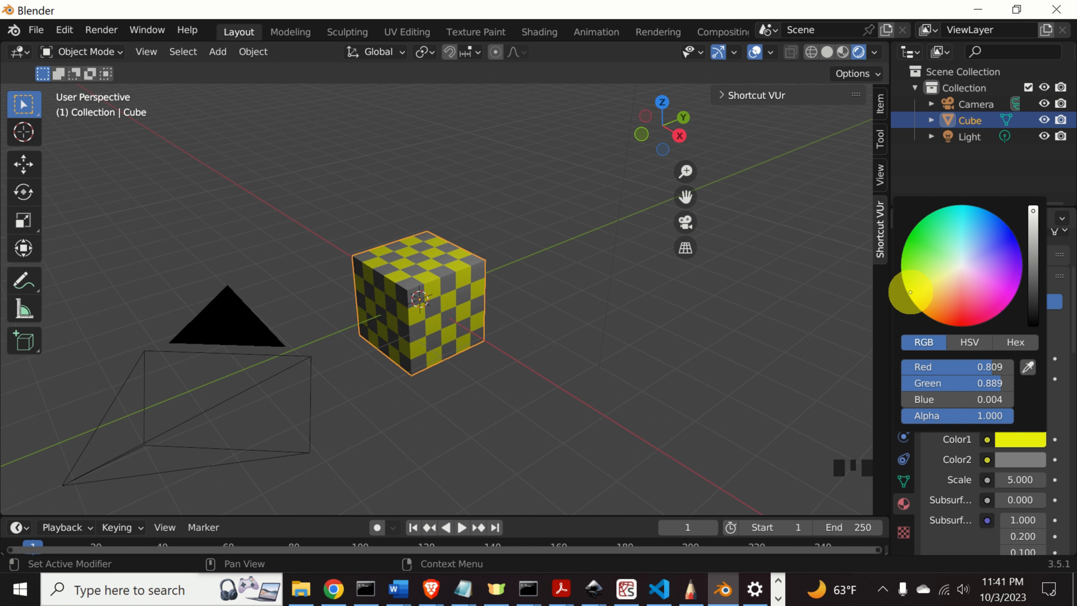
left_click(1024, 461)
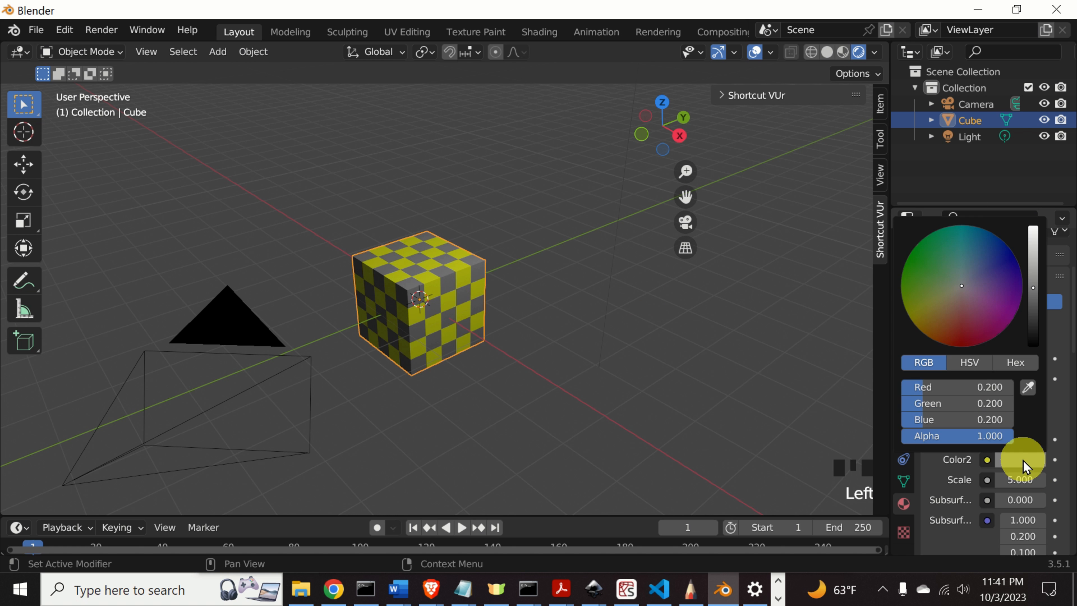
left_click_drag(1033, 288, 1033, 238)
left_click_drag(963, 292, 964, 339)
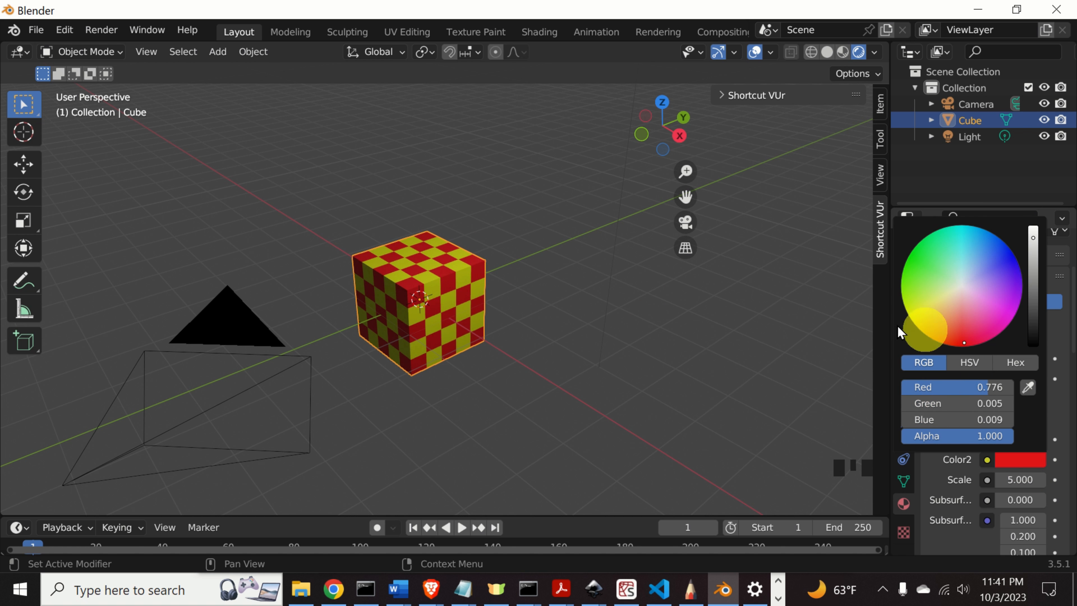
Step: Move the cube freehand with the Transform tool away from the world origin toward negative Y, to about -1 m in Z
mouse_move(584, 342)
middle_mouse_down()
mouse_move(538, 301)
mouse_move(491, 331)
mouse_move(598, 378)
mouse_move(596, 351)
mouse_move(568, 350)
middle_mouse_up()
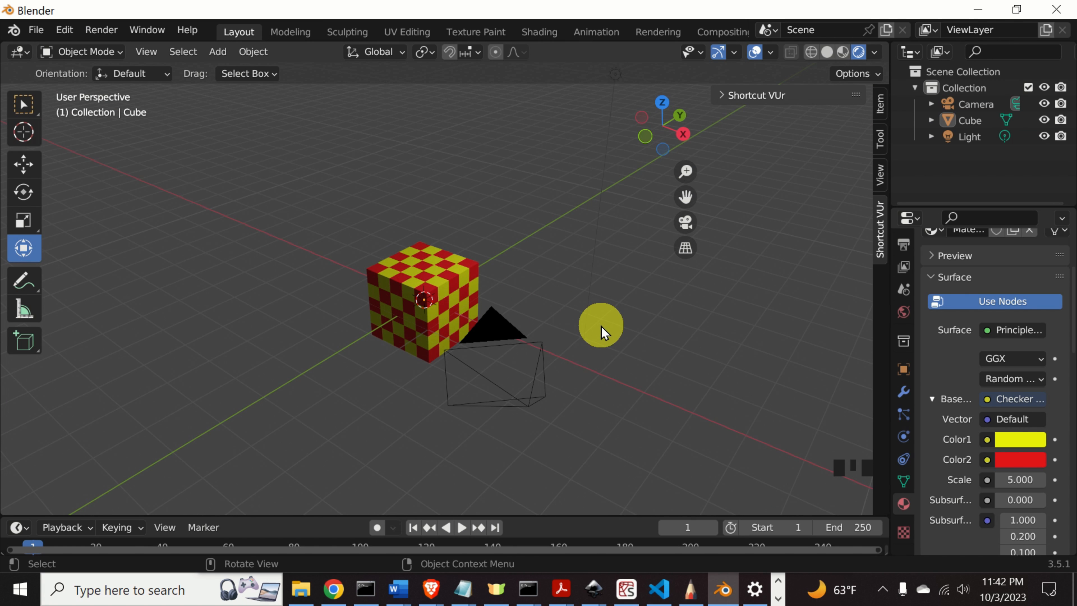
left_click(23, 248)
left_click(13, 250)
left_click(320, 280)
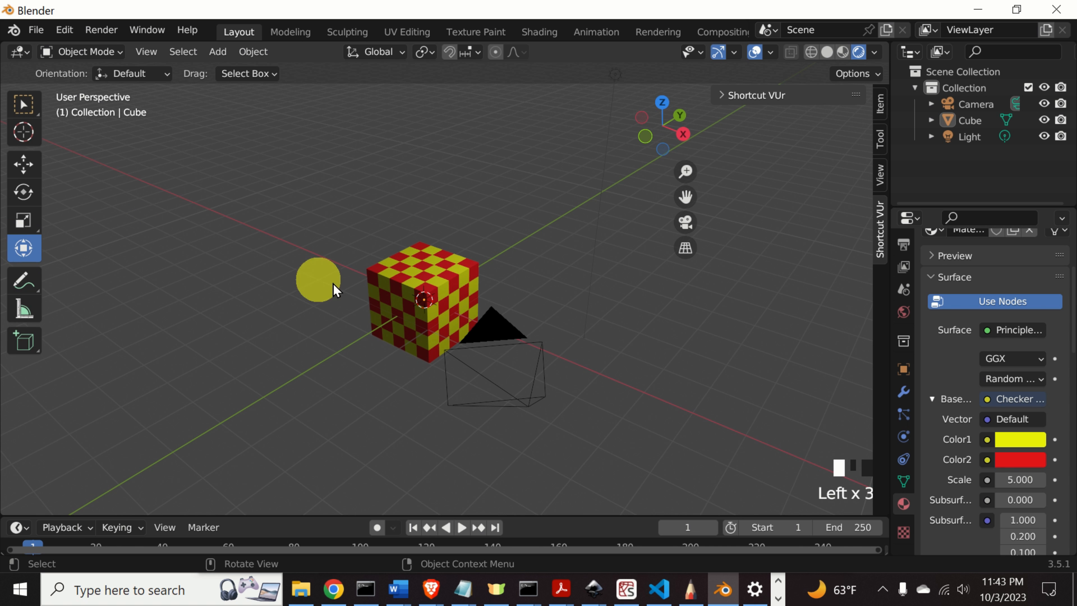
left_click(391, 304)
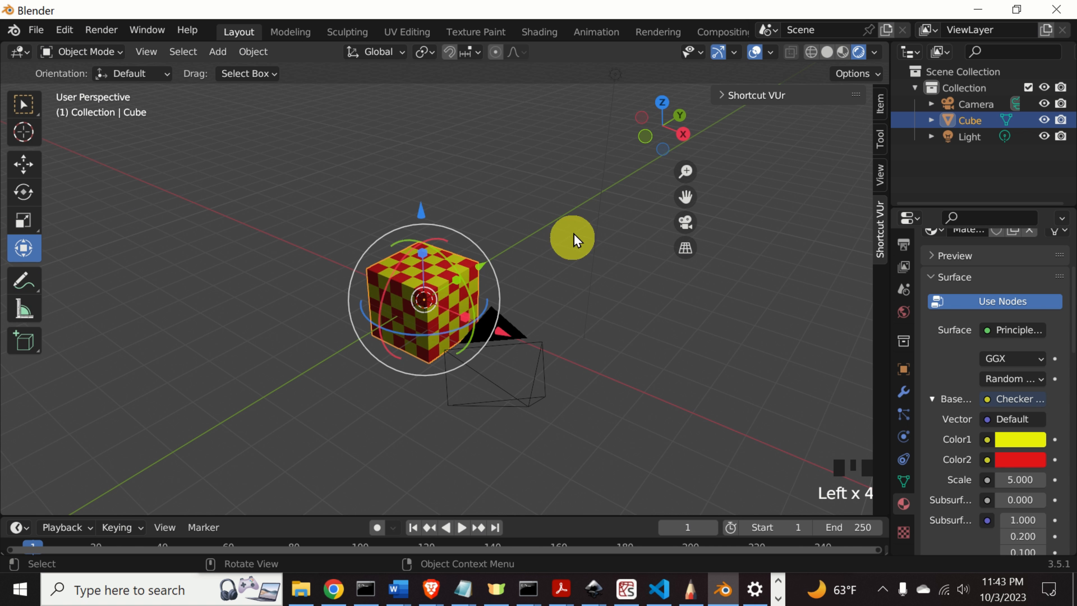
left_click(491, 228)
left_click(439, 292)
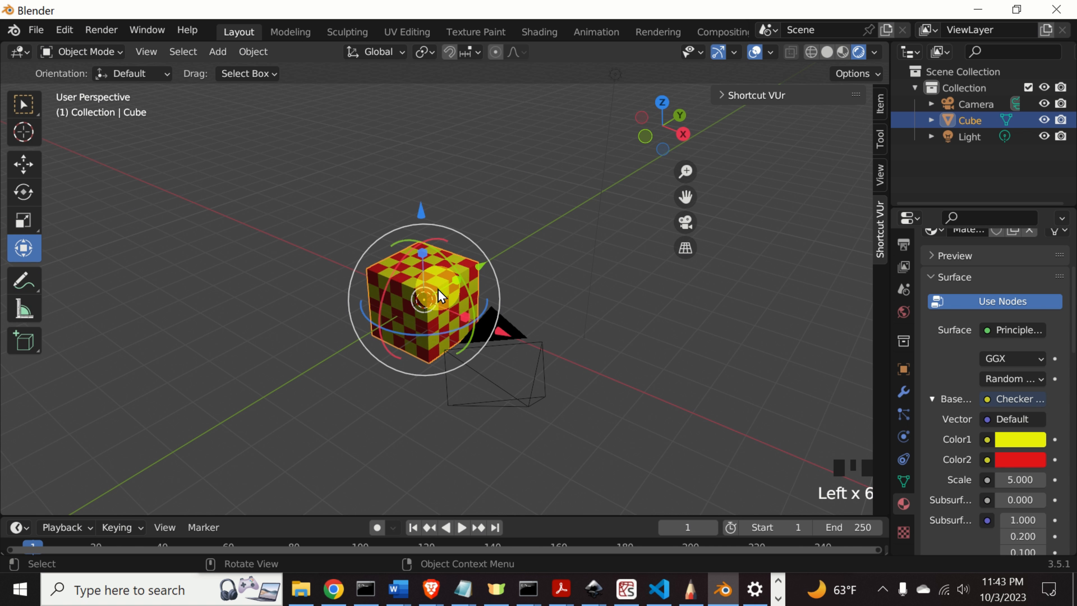
left_click(23, 248)
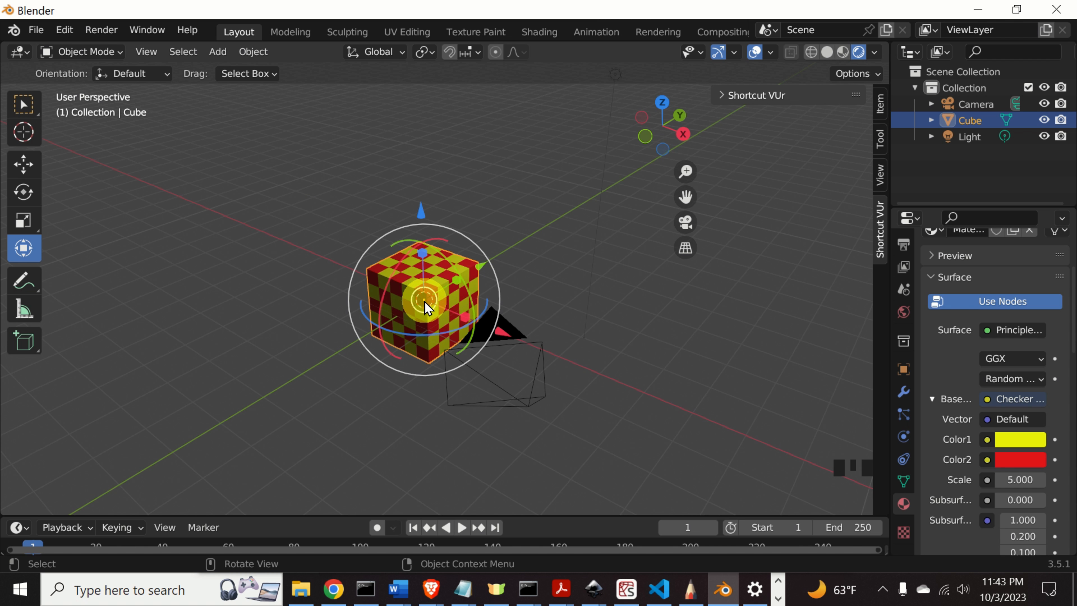
scroll(425, 307, "down", 4)
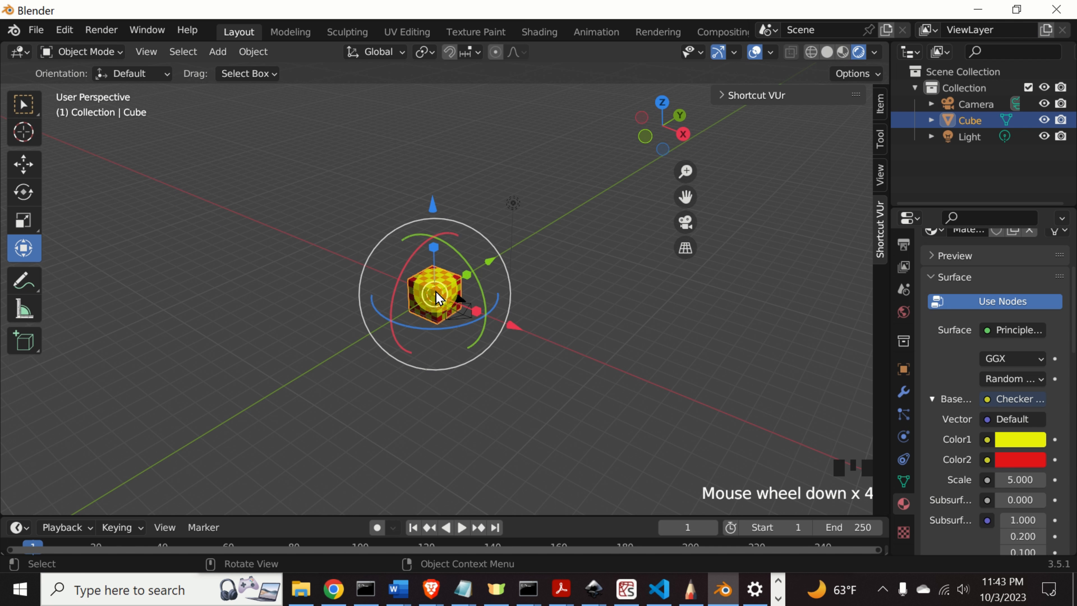
left_click_drag(436, 297, 300, 318)
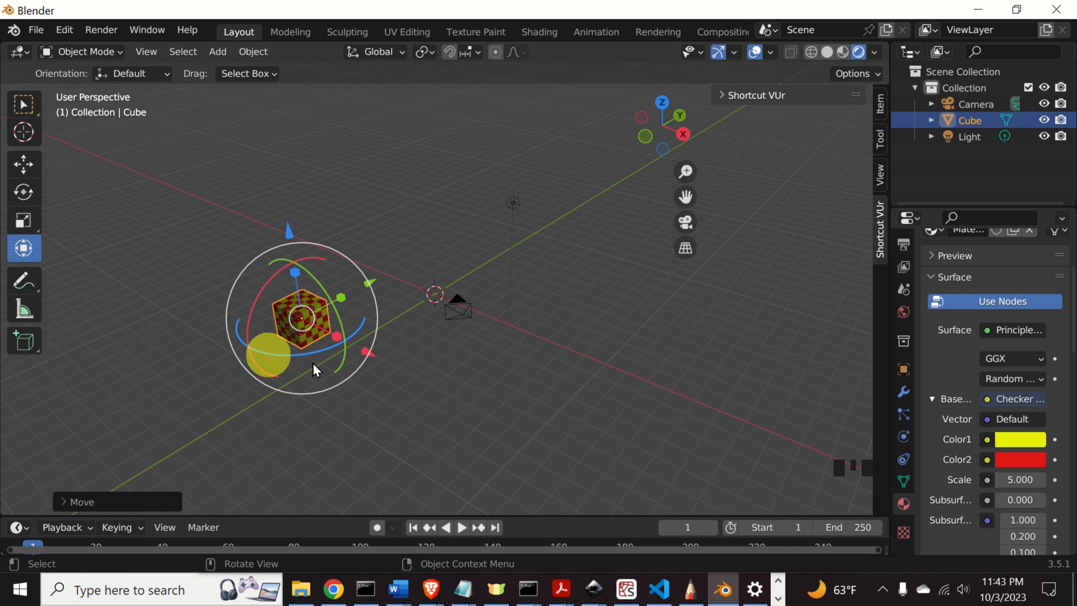
left_click(401, 248)
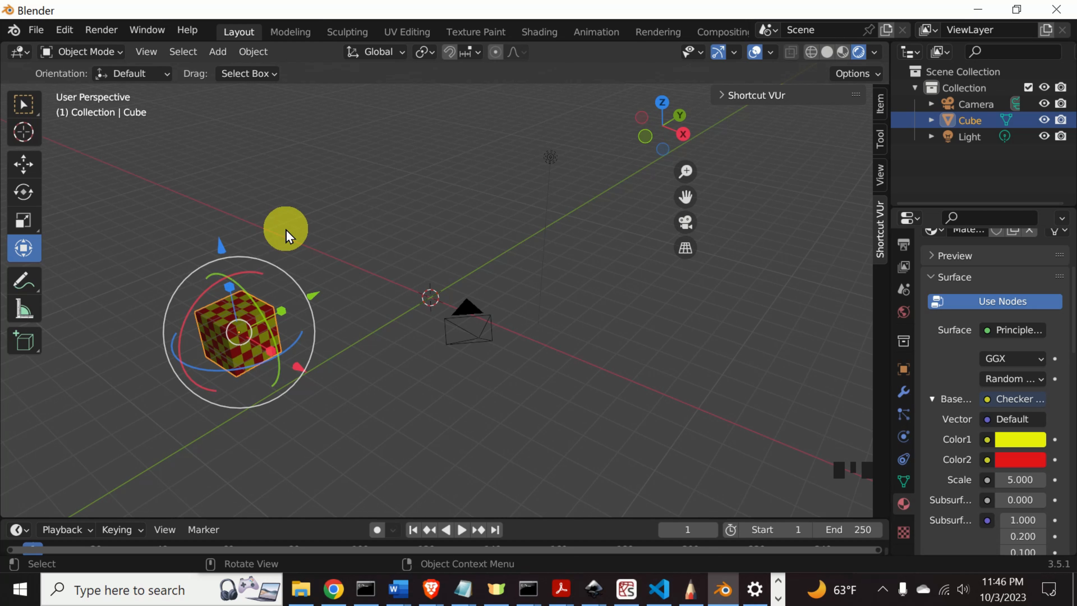
Step: Switch the viewport to Material Preview shading, return to the selection tool and enlarge the timeline area
left_click(845, 53)
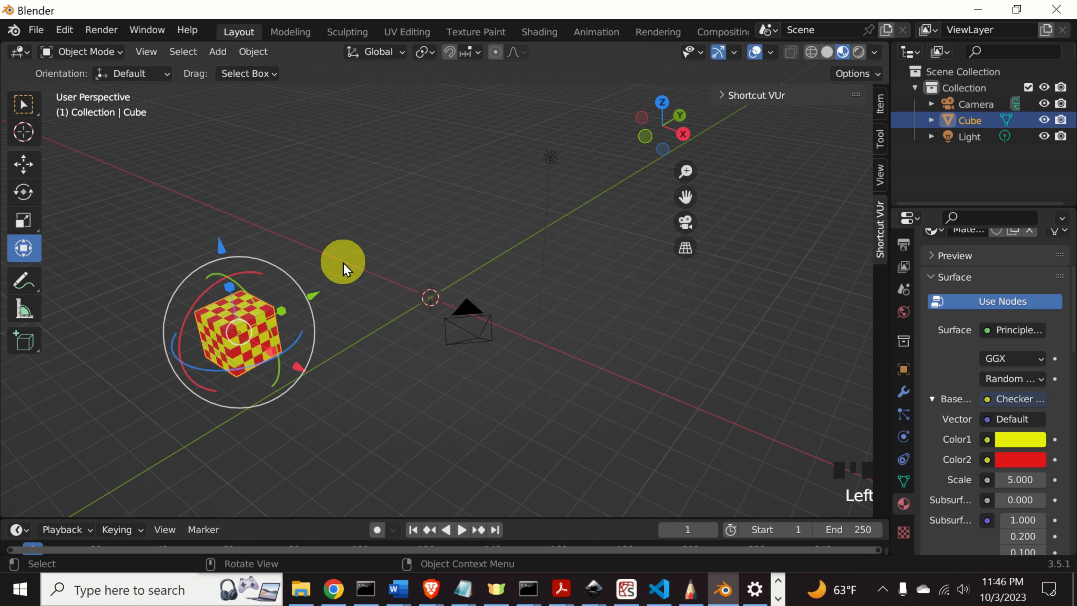
left_click(23, 105)
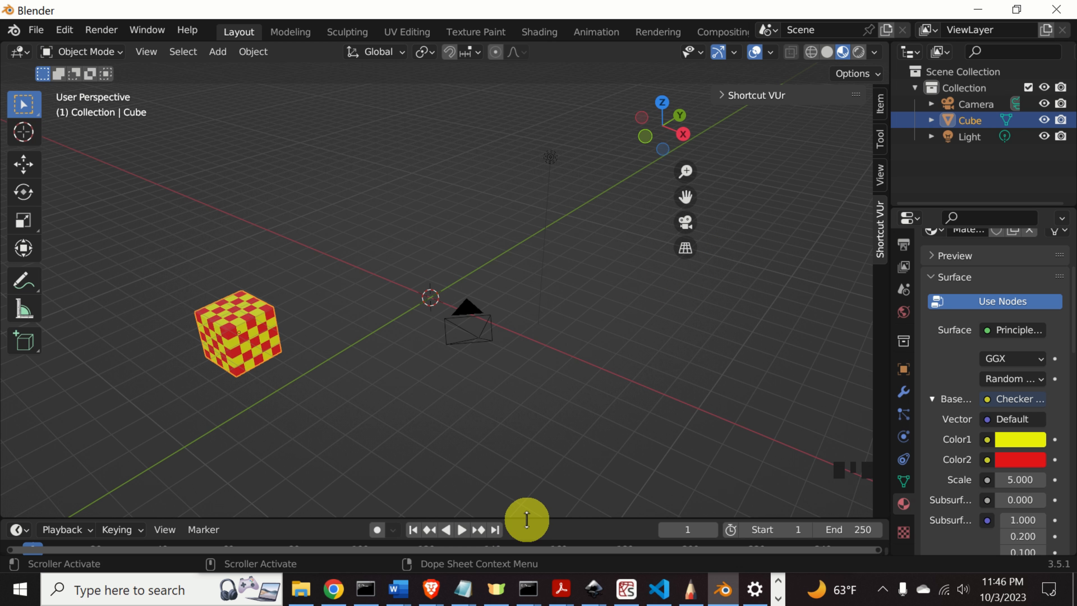
left_click_drag(528, 514, 521, 366)
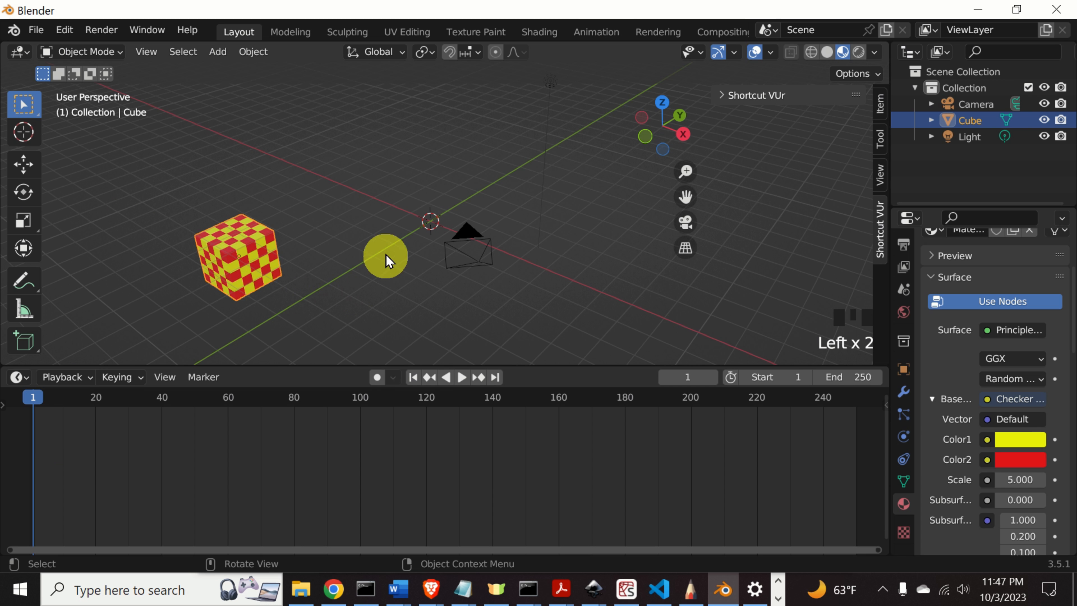
Step: Insert a Location keyframe for the cube at frame 1 and advance the playhead off it to frame 11
key("i")
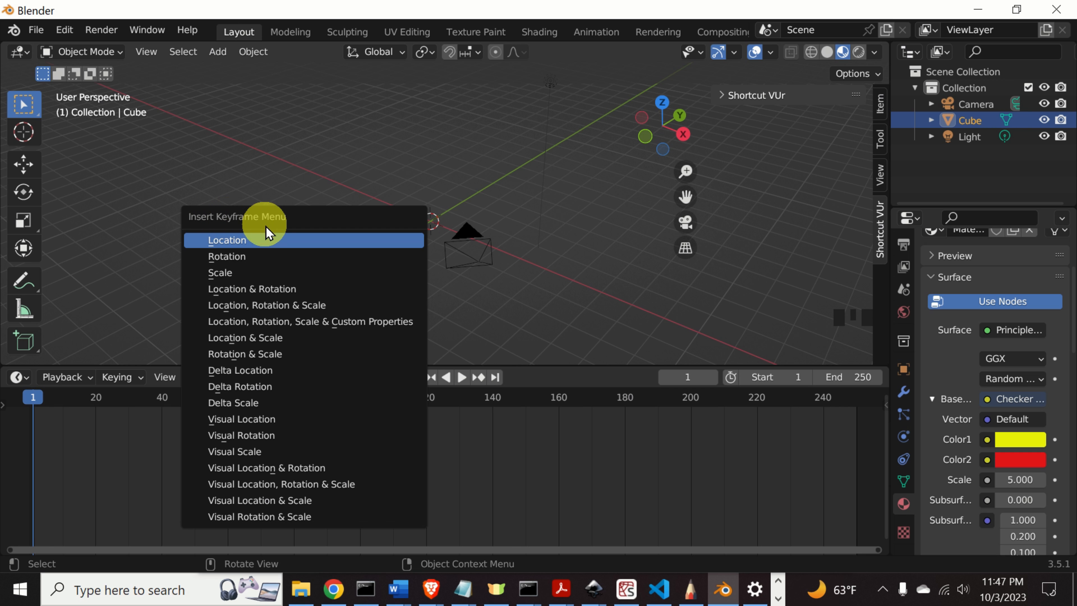
left_click(264, 239)
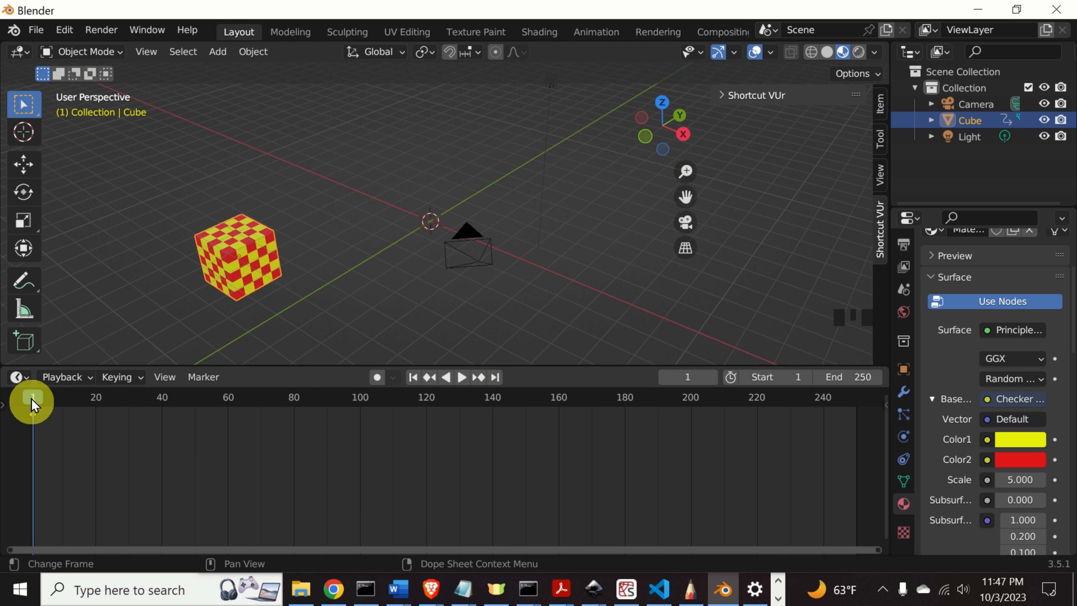
mouse_move(30, 399)
left_mouse_down()
mouse_move(43, 397)
mouse_move(48, 410)
left_mouse_up()
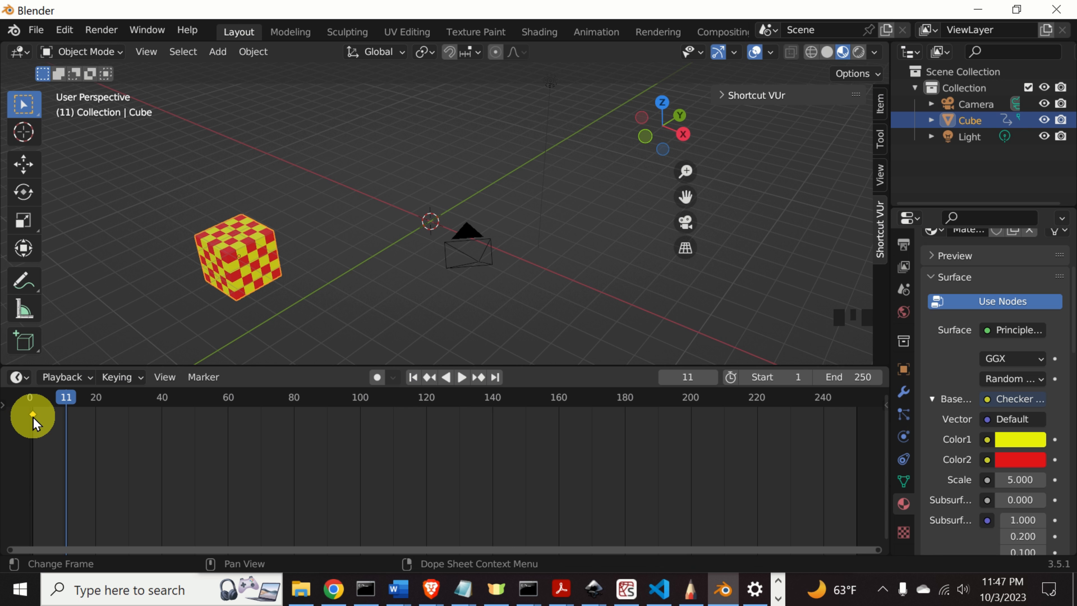
Step: At frame 100, move the cube freehand across to the other side of the origin and insert a Location keyframe
left_click(68, 402)
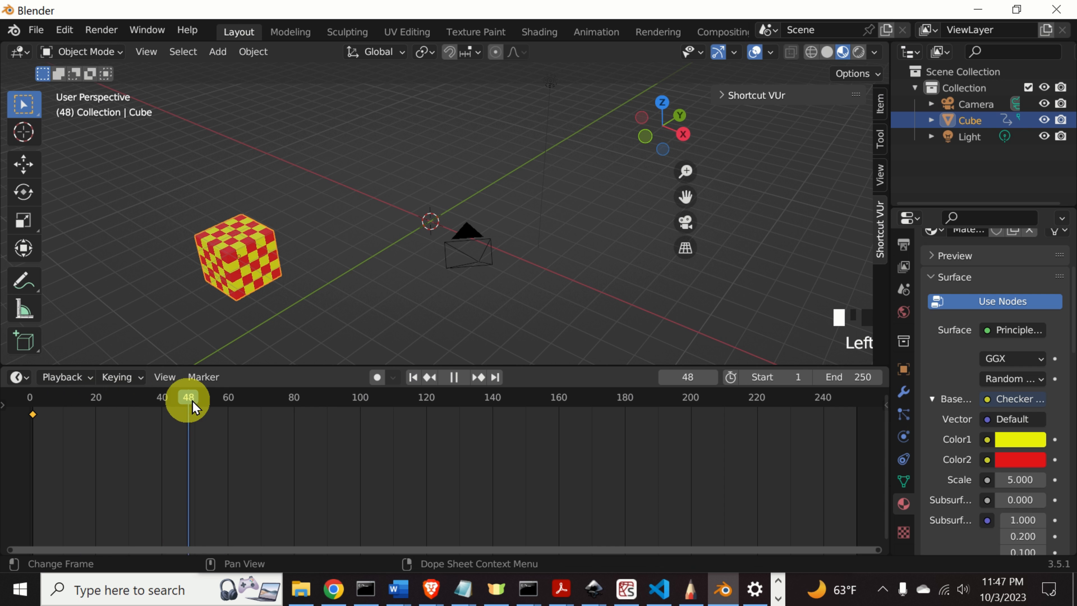
left_click_drag(312, 404, 451, 410)
left_click_drag(543, 411, 360, 409)
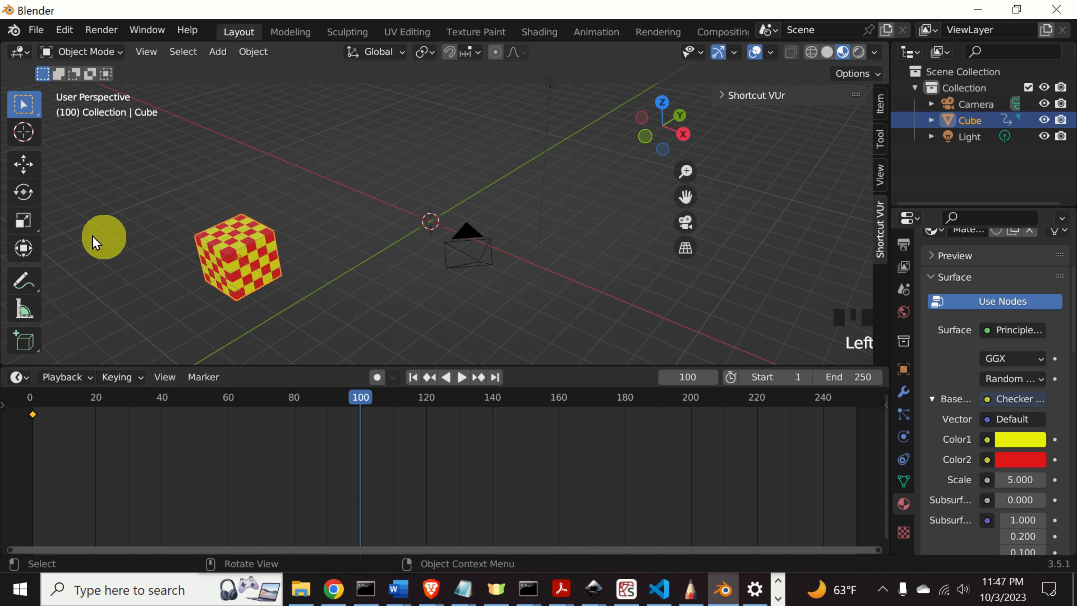
left_click(23, 250)
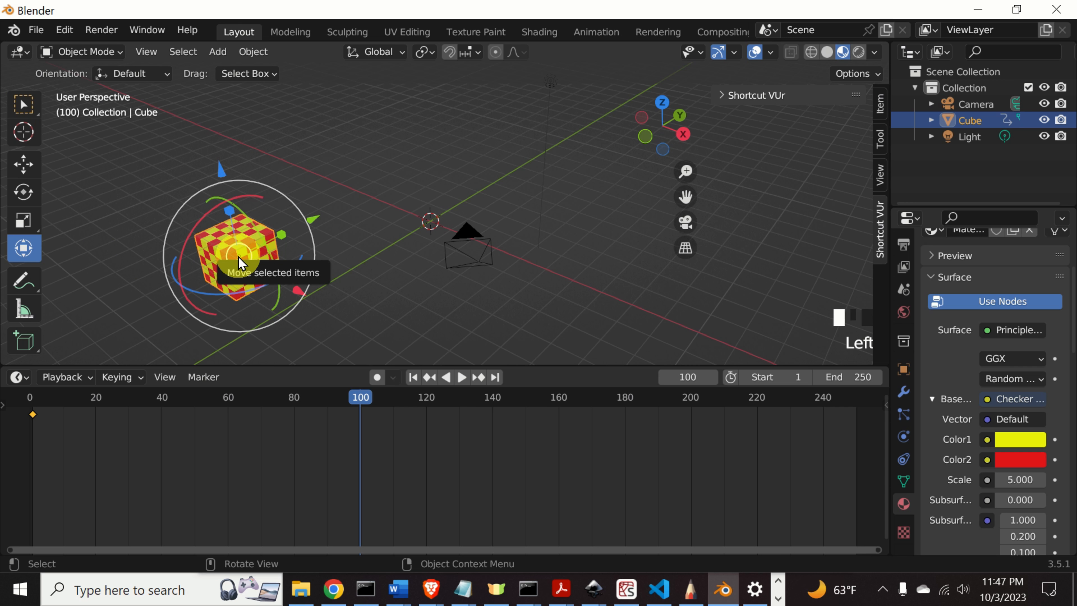
left_click_drag(239, 257, 684, 199)
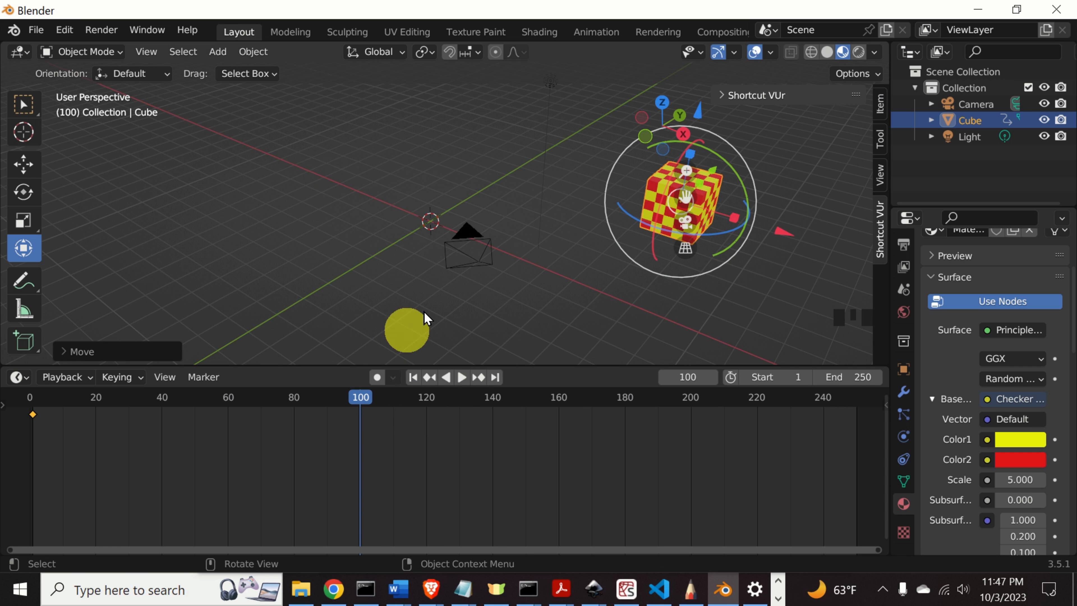
key("i")
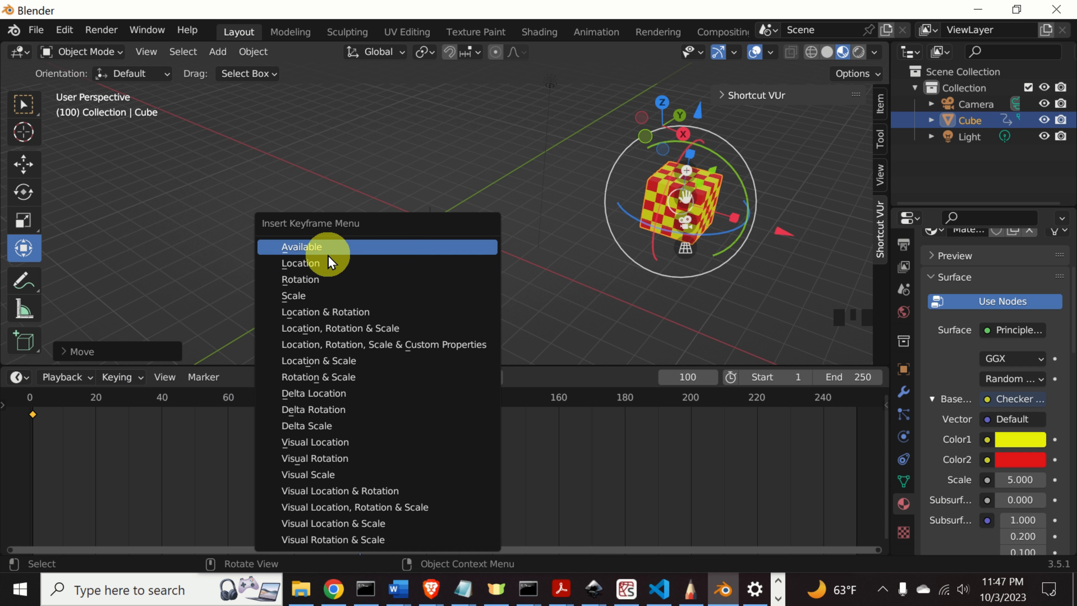
left_click(321, 263)
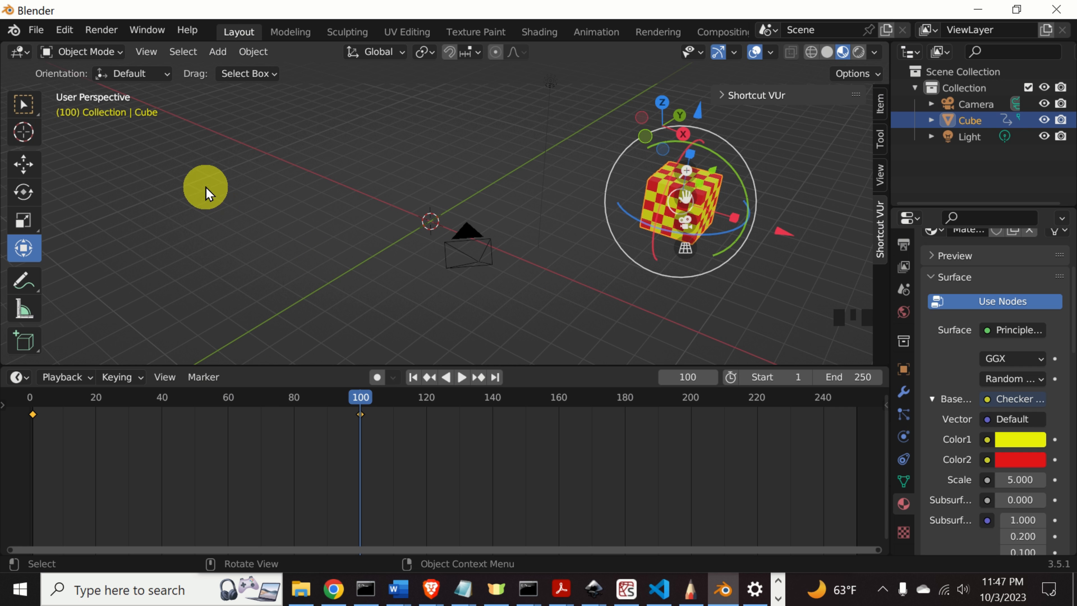
left_click(26, 110)
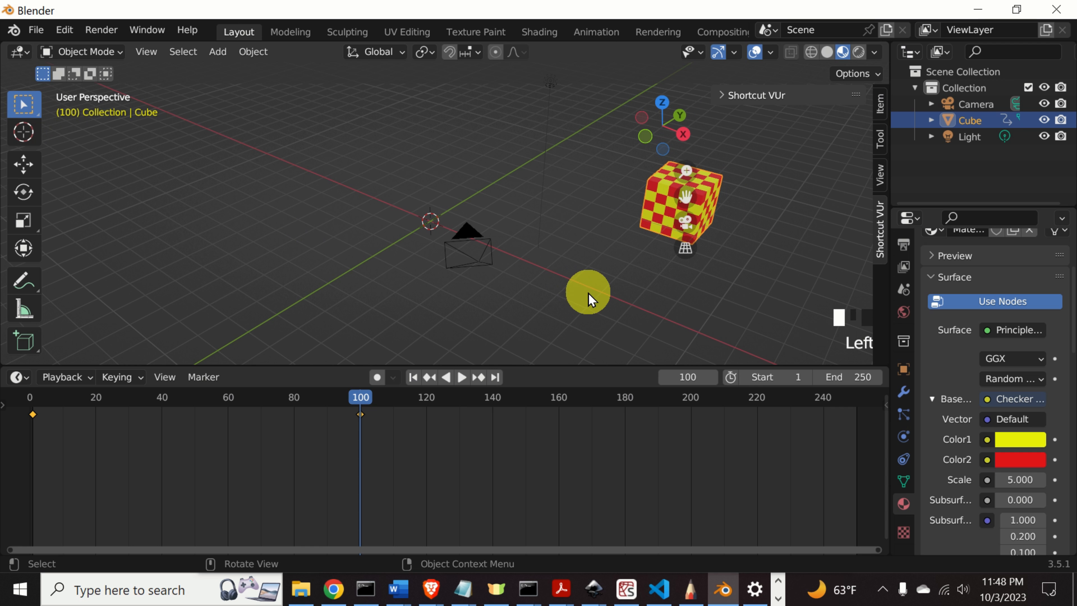
Step: Scrub through the cube's motion, return to frame 1 and show the cube's object transform properties
left_click_drag(363, 403, 342, 436)
left_click_drag(343, 433, 345, 432)
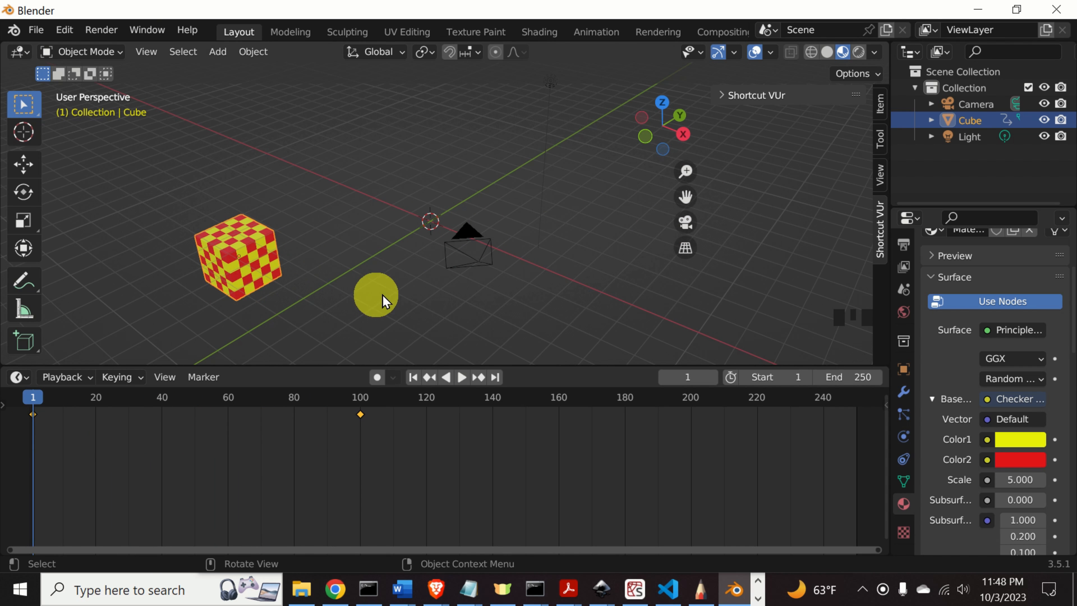
left_click(904, 370)
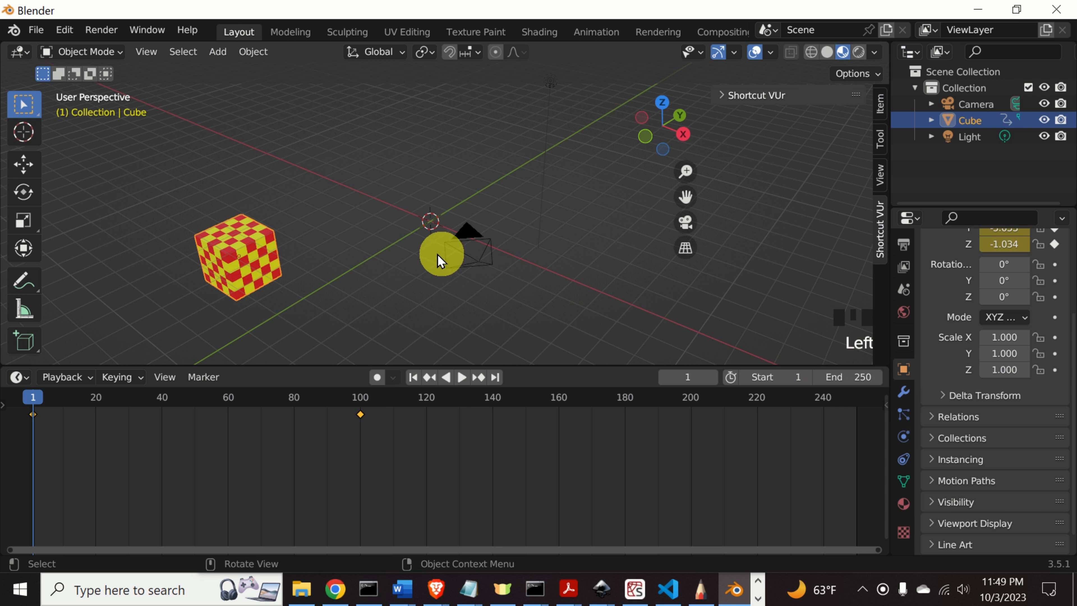
Step: Insert a Rotation keyframe for the cube at frame 1
left_click(35, 399)
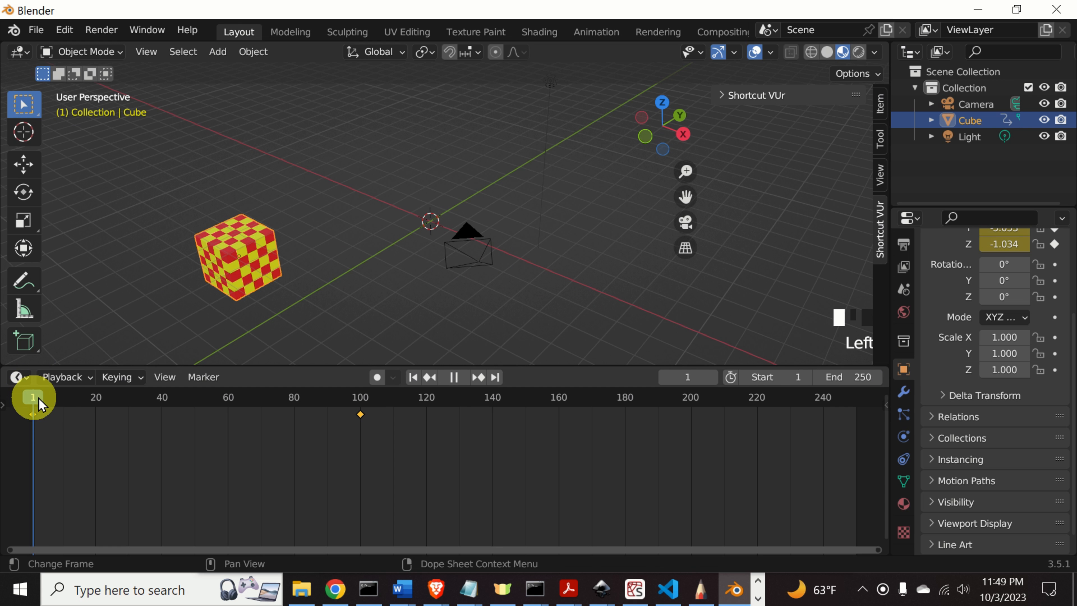
mouse_move(38, 399)
left_mouse_down()
mouse_move(54, 400)
mouse_move(32, 401)
left_mouse_up()
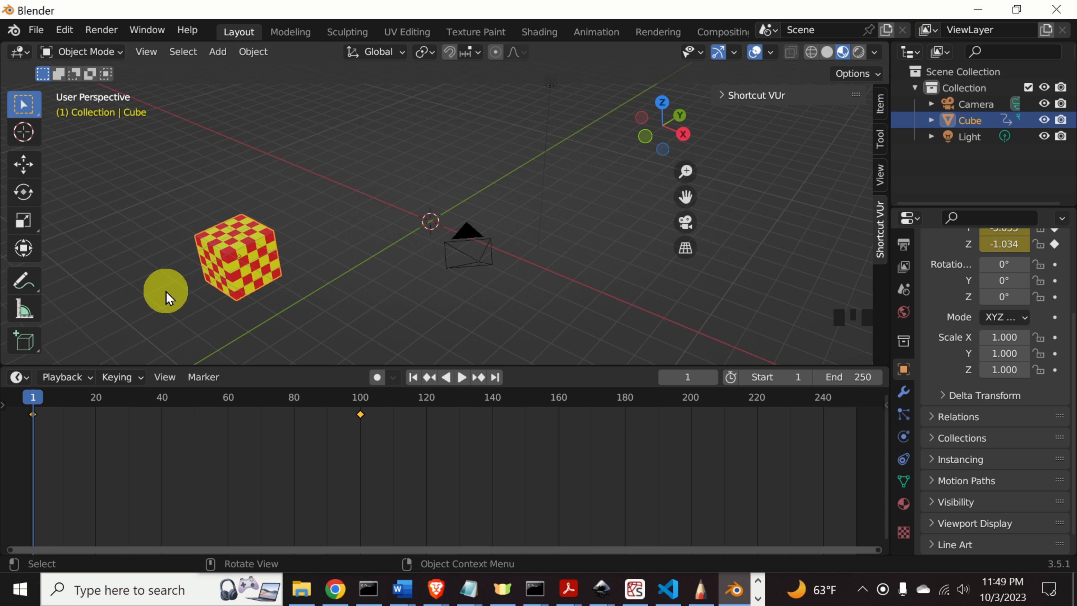
key("i")
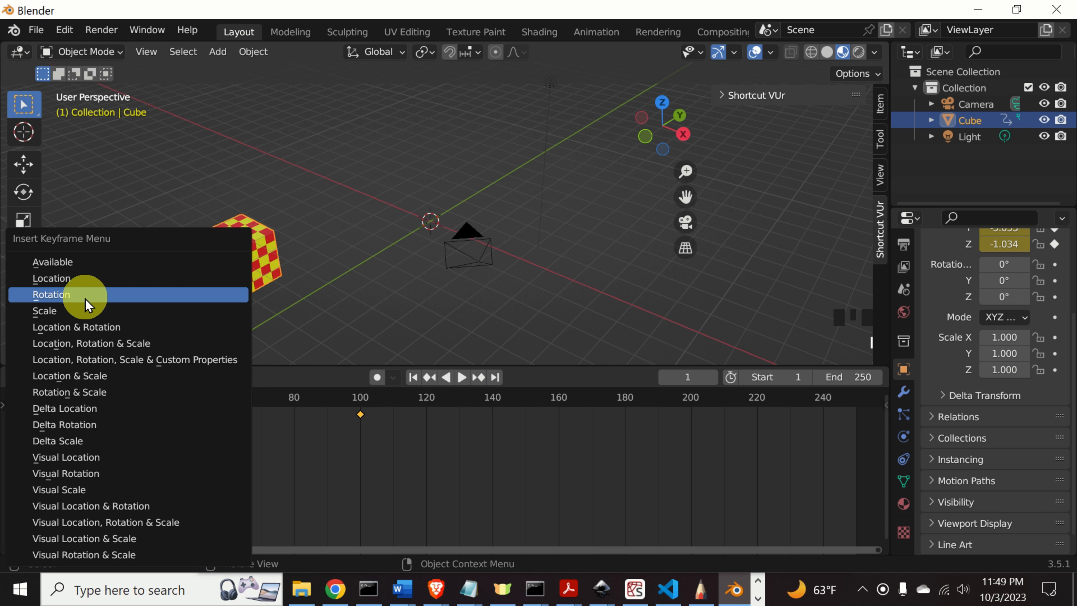
left_click(77, 297)
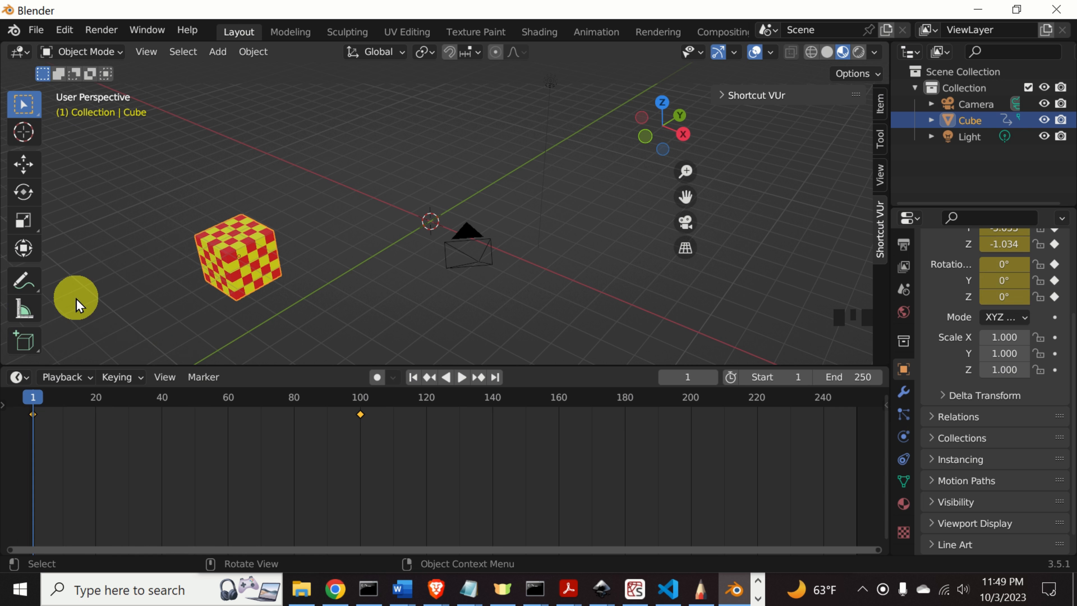
Step: At frame 100, rotate the cube 360° about the global Z axis and insert a Rotation keyframe
left_click_drag(29, 394, 360, 426)
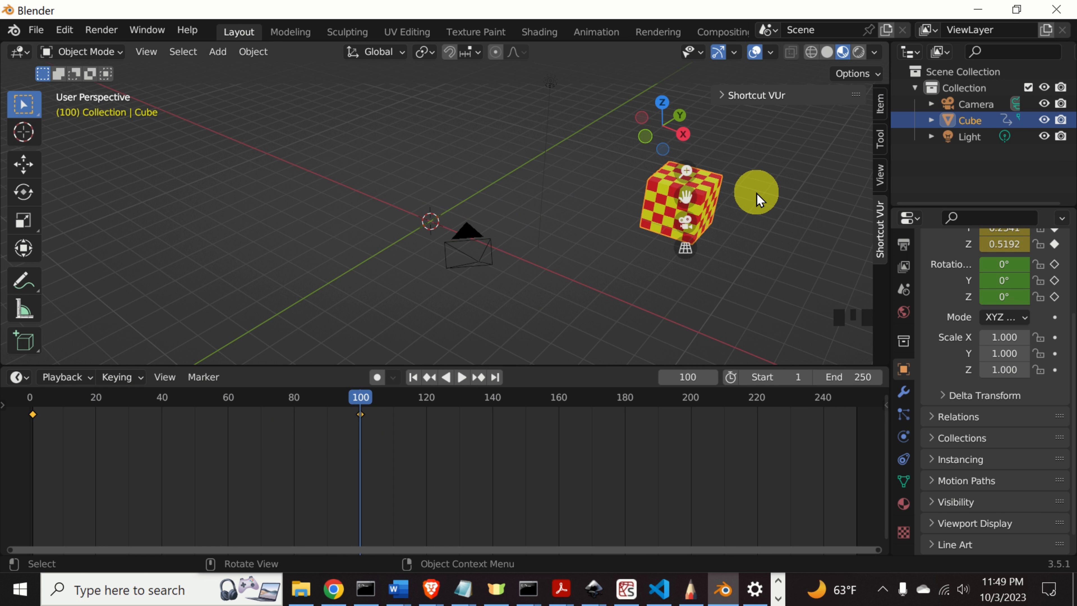
key("r")
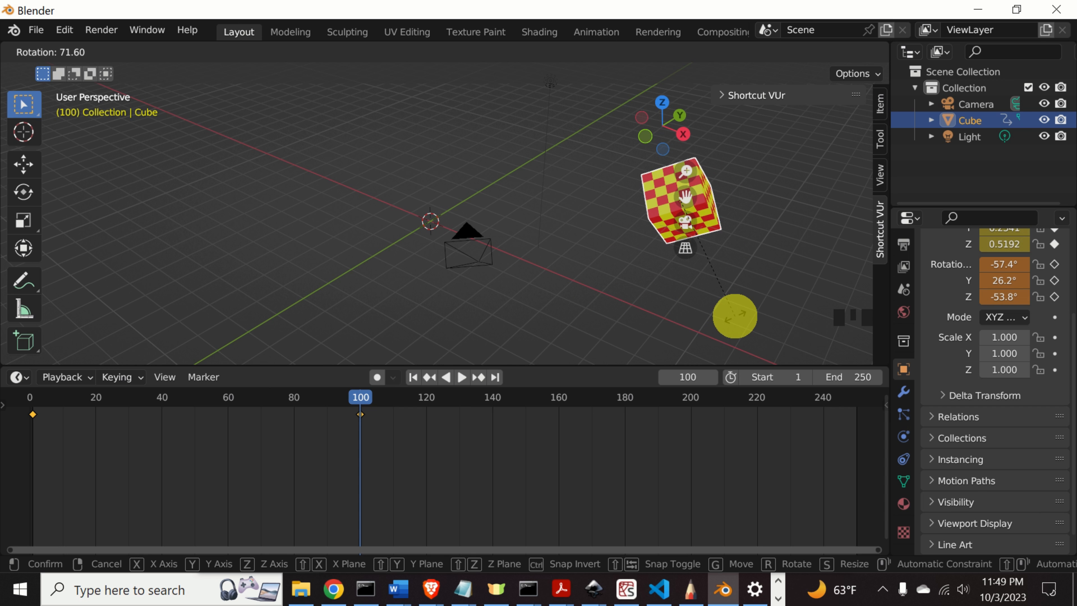
key("z")
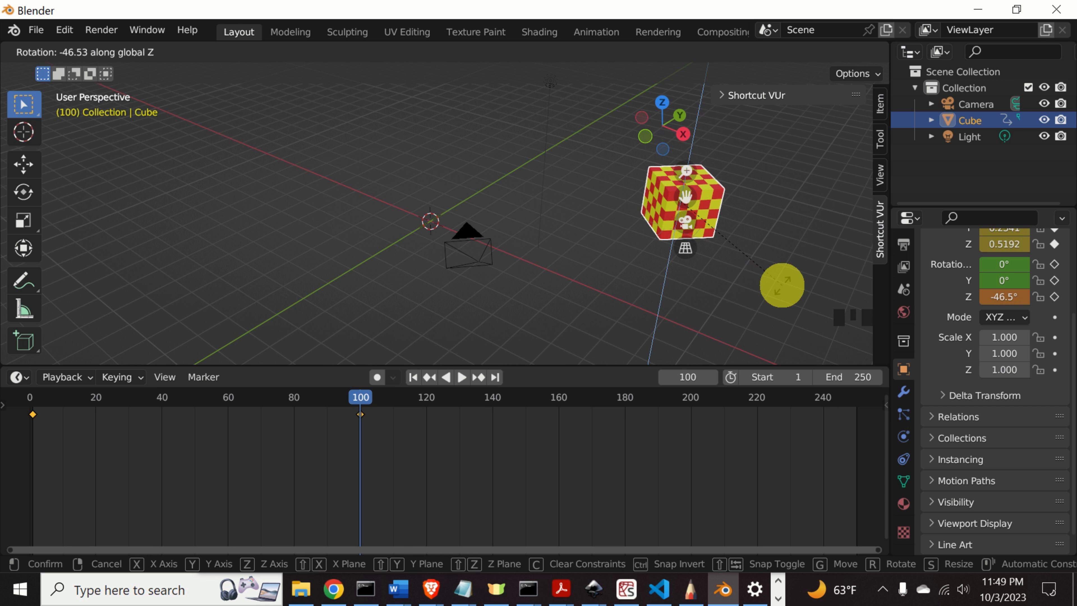
type("360")
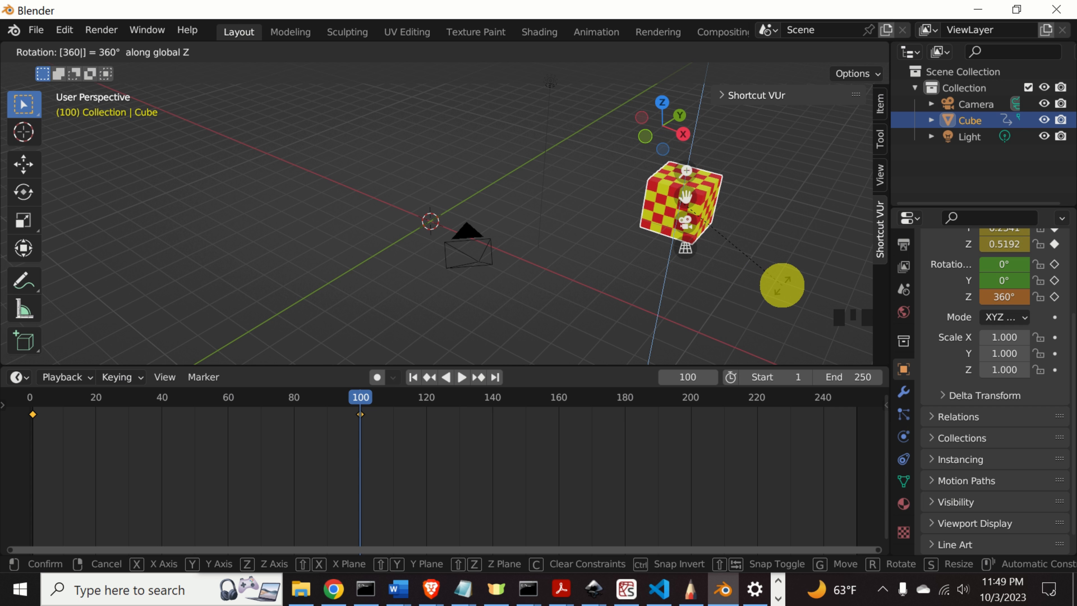
key("Return")
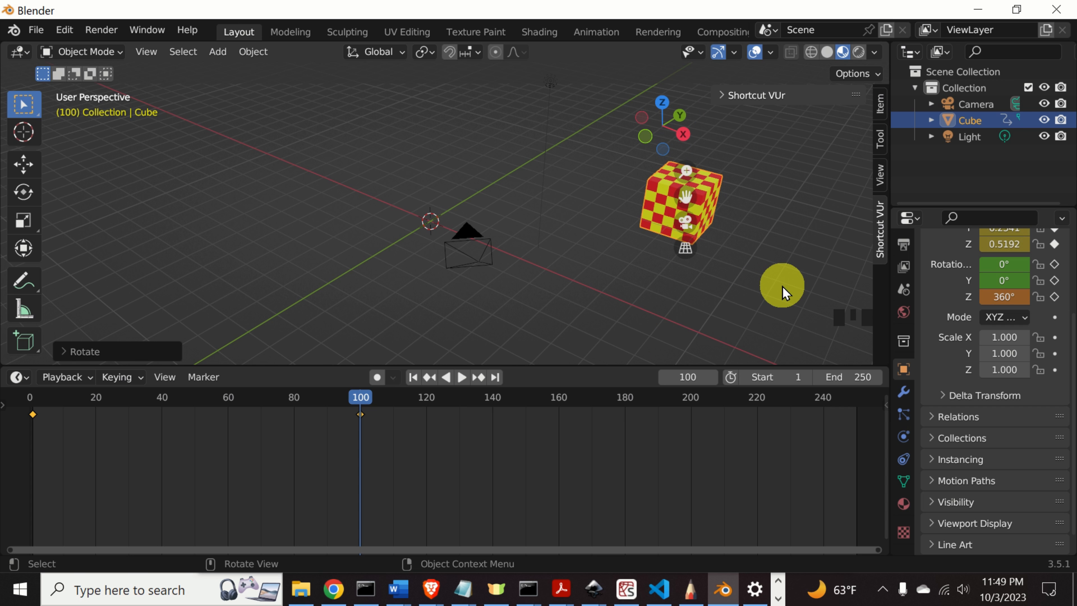
key("i")
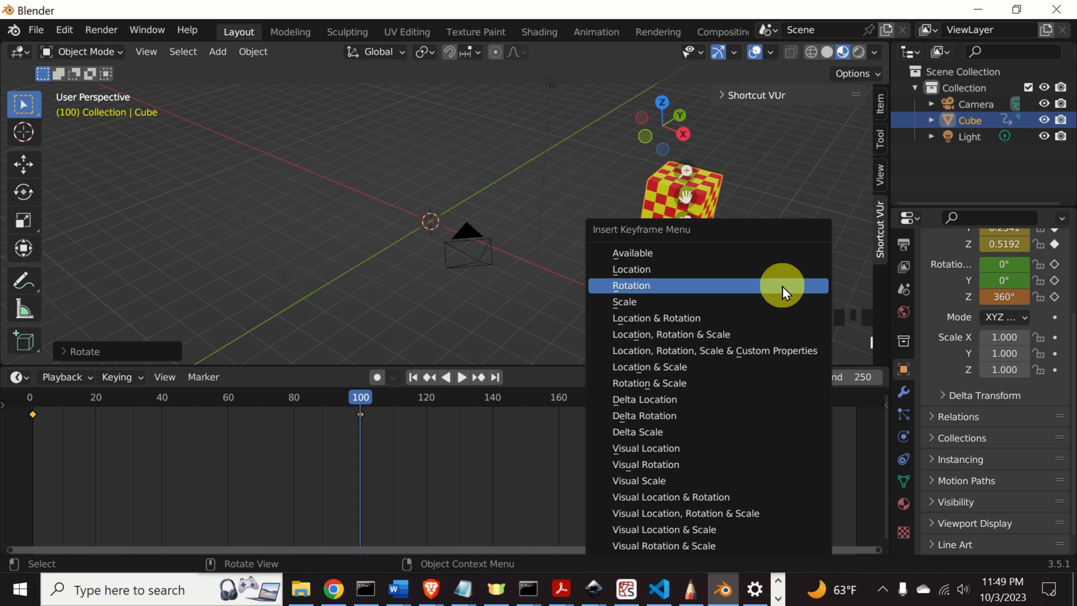
left_click(695, 288)
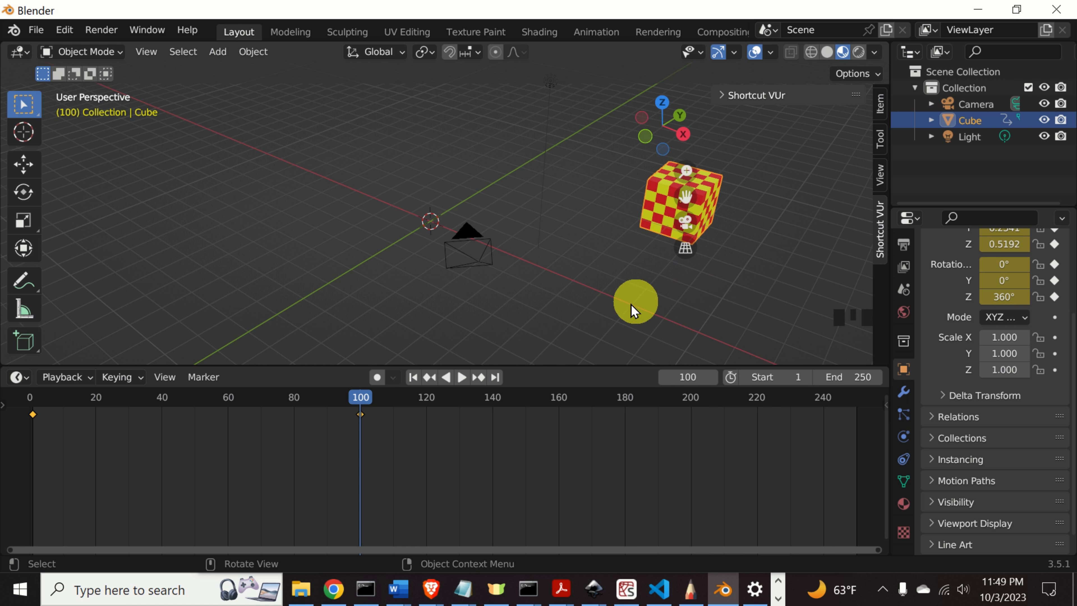
Step: Scrub back through the Z spin to frame 1 and insert the cube's Rotation keyframe there again
left_click_drag(360, 398, 34, 442)
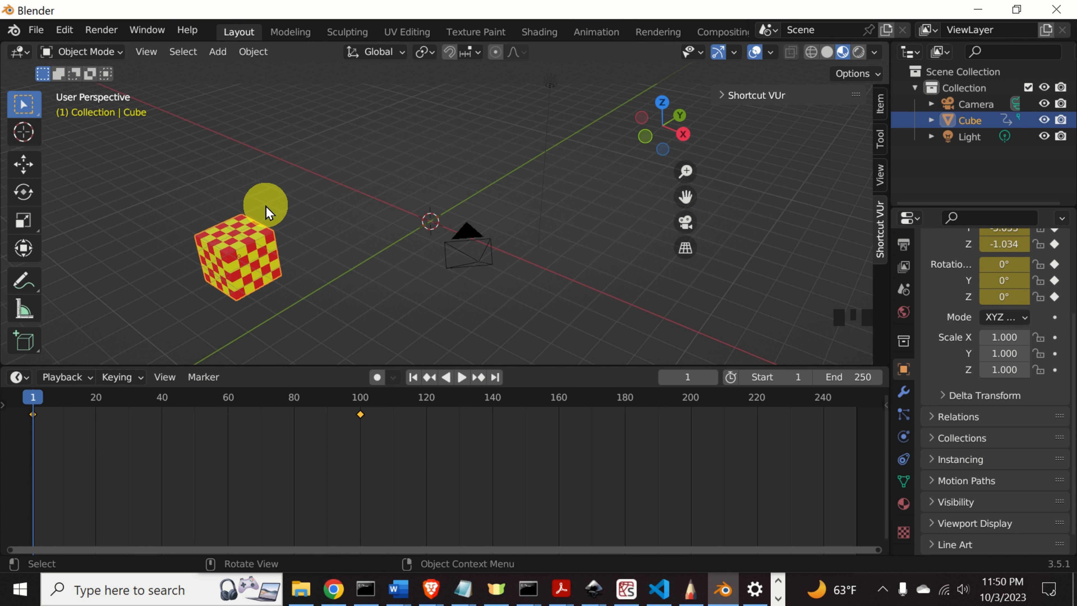
mouse_move(33, 394)
left_mouse_down()
mouse_move(45, 393)
mouse_move(33, 397)
left_mouse_up()
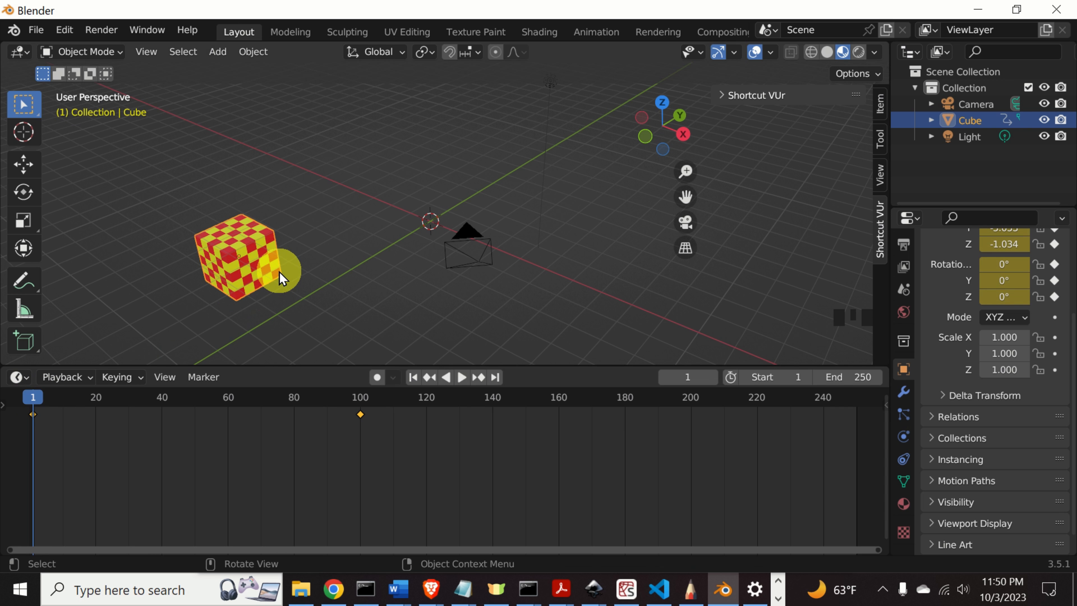
key("i")
left_click(211, 270)
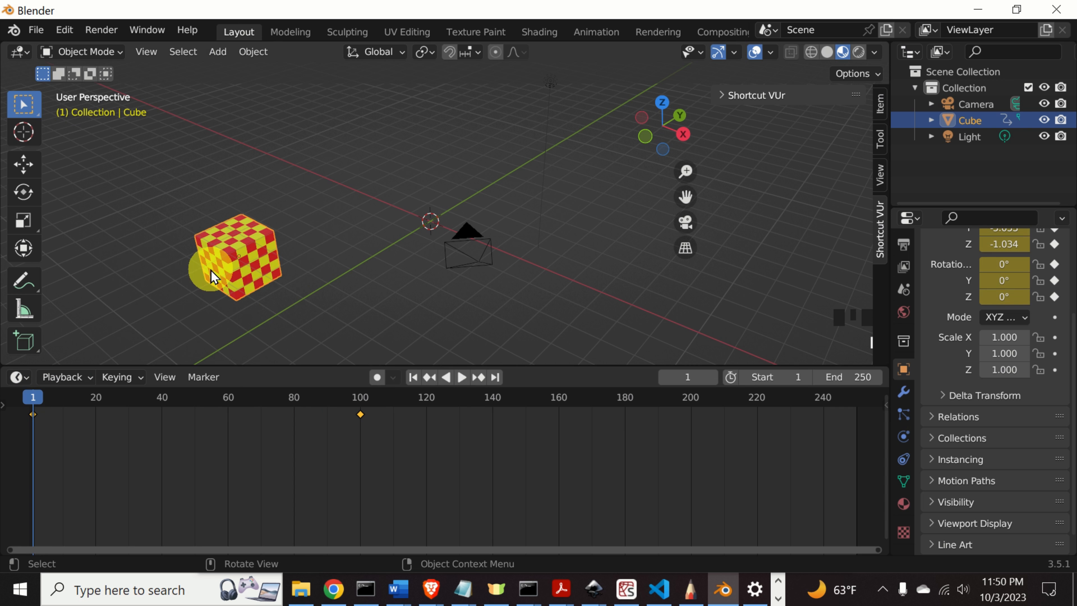
Step: At frame 100, rotate the cube 360° about the global X axis and insert a Rotation keyframe
left_click_drag(33, 396, 361, 448)
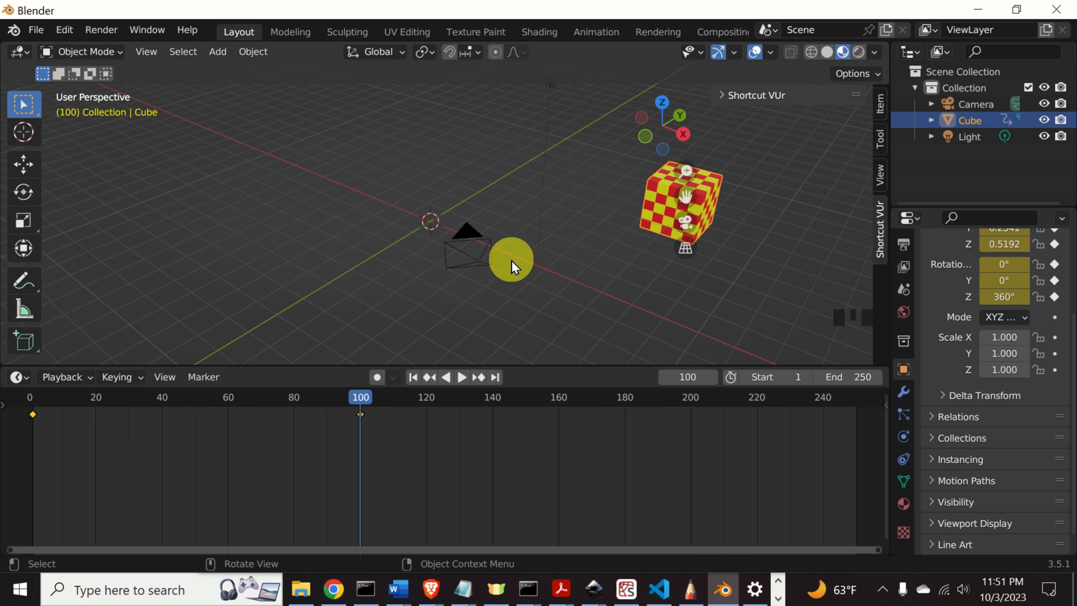
key("r")
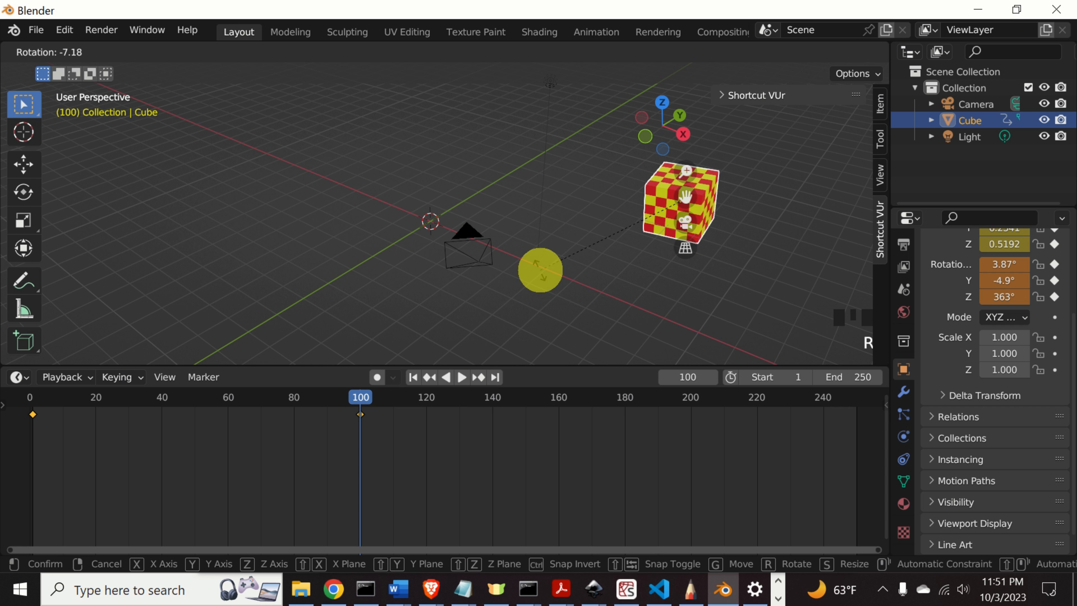
key("x")
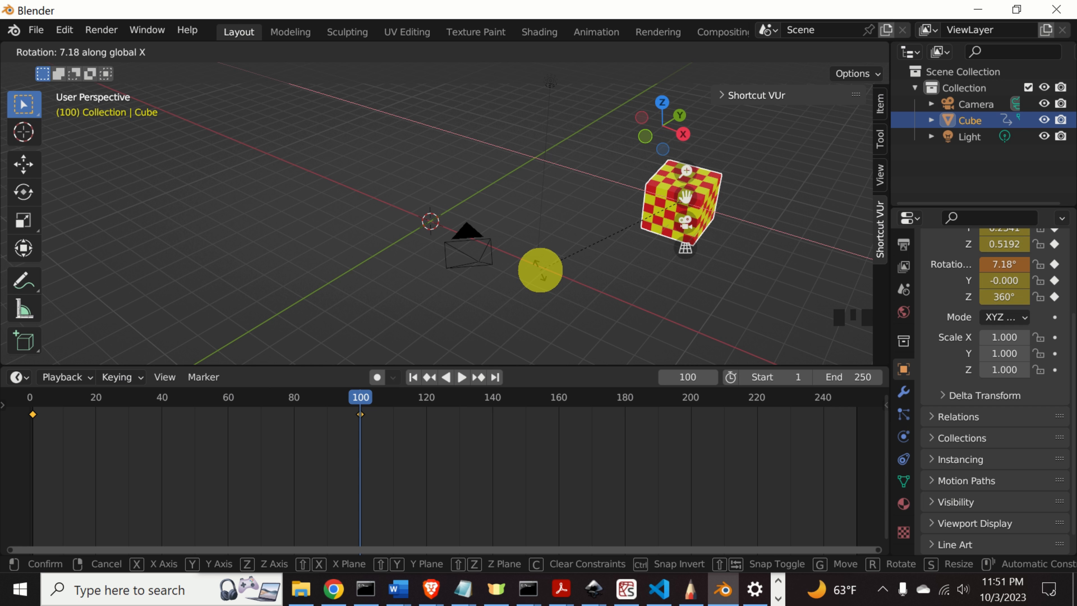
type("360")
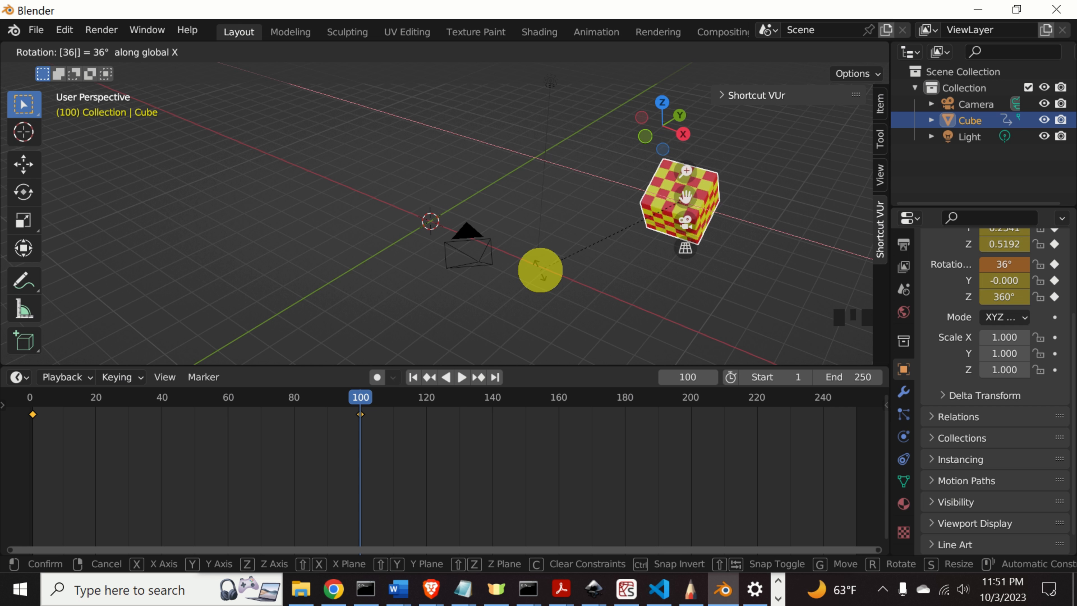
key("Return")
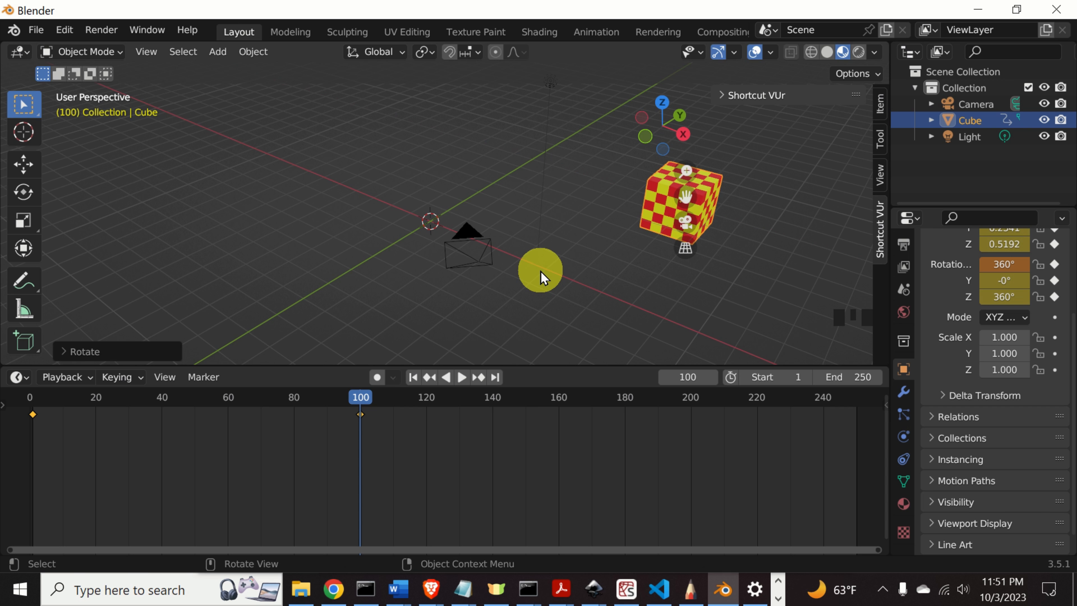
key("i")
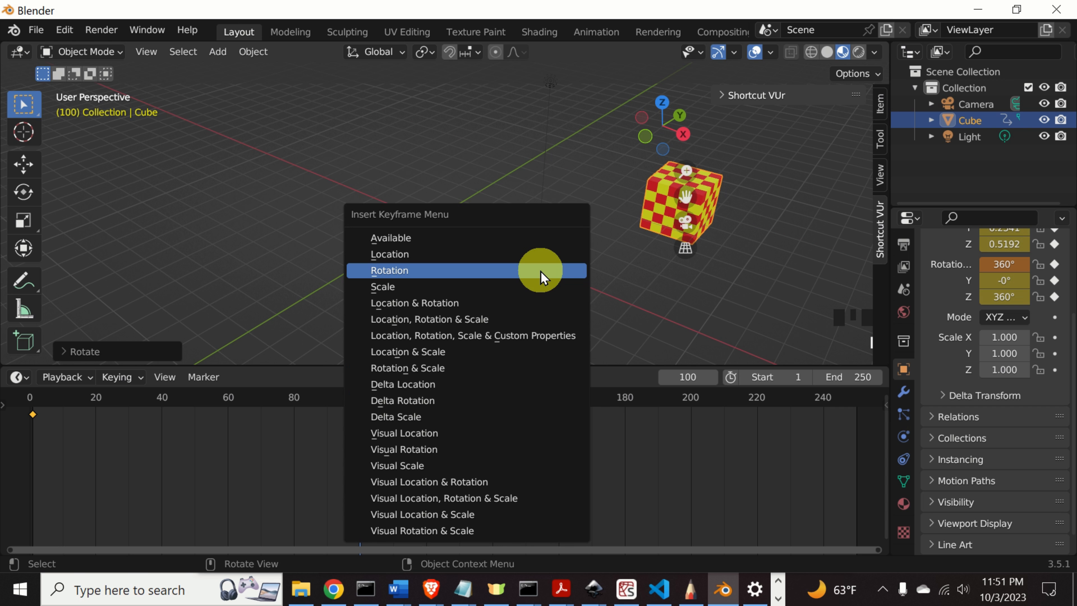
left_click(506, 270)
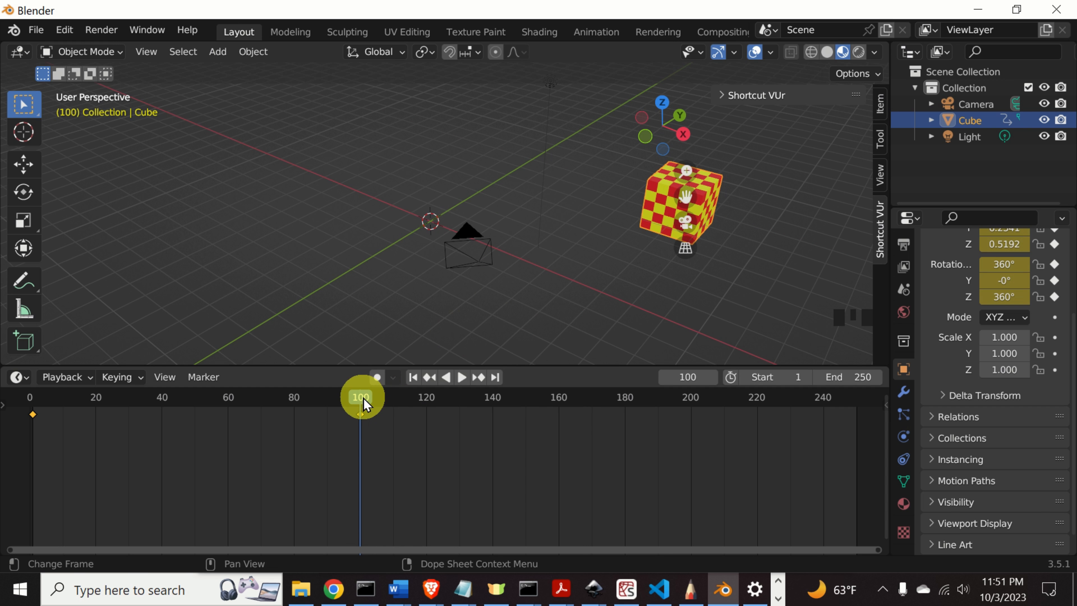
Step: Return the playhead to frame 1 and re-insert the Rotation keyframe for the selected cube
left_click_drag(364, 405, 33, 434)
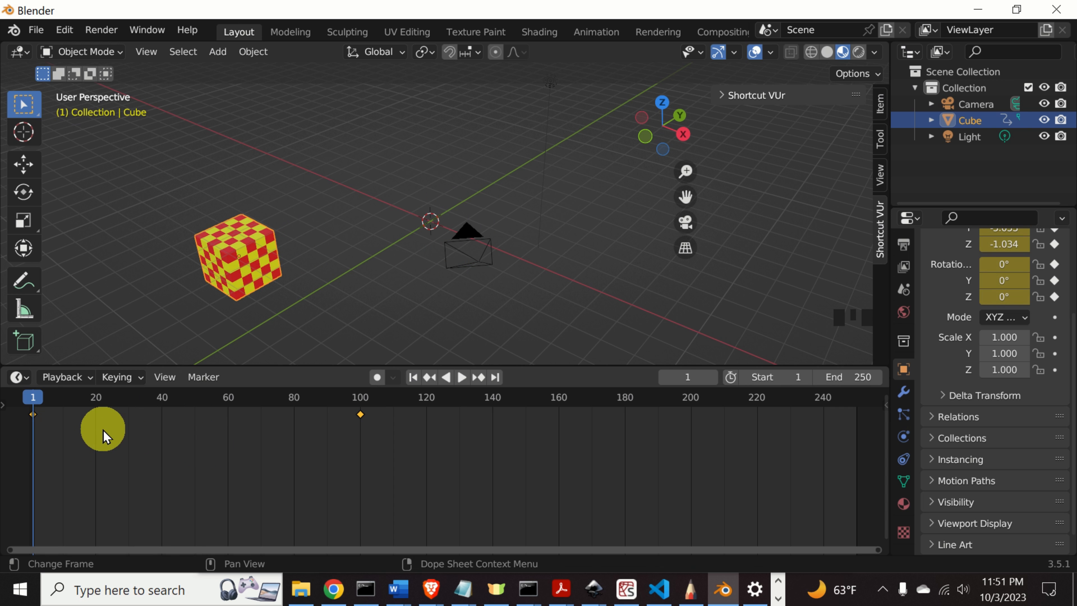
left_click(264, 279)
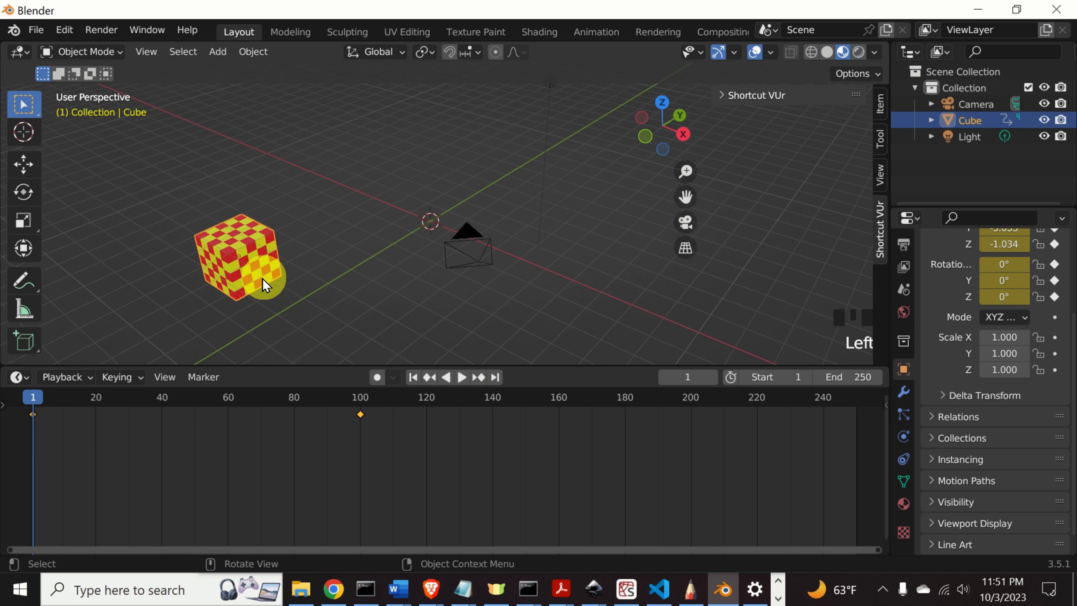
key("i")
left_click(68, 352)
Step: At frame 100, rotate the cube 360° about the global Y axis and insert a Rotation keyframe
left_click_drag(29, 396, 360, 436)
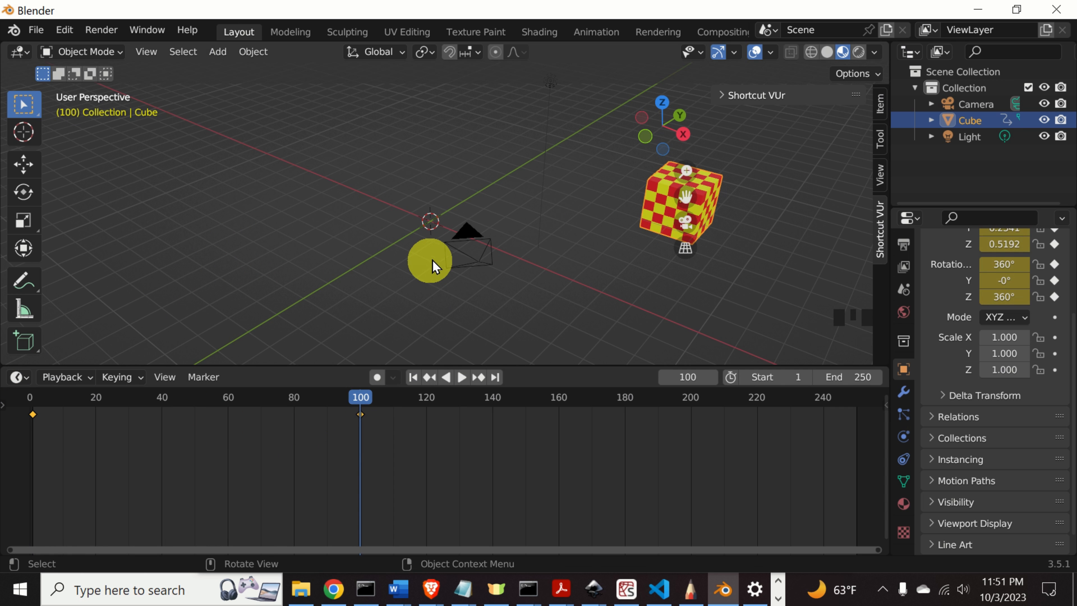
key("r")
key("y")
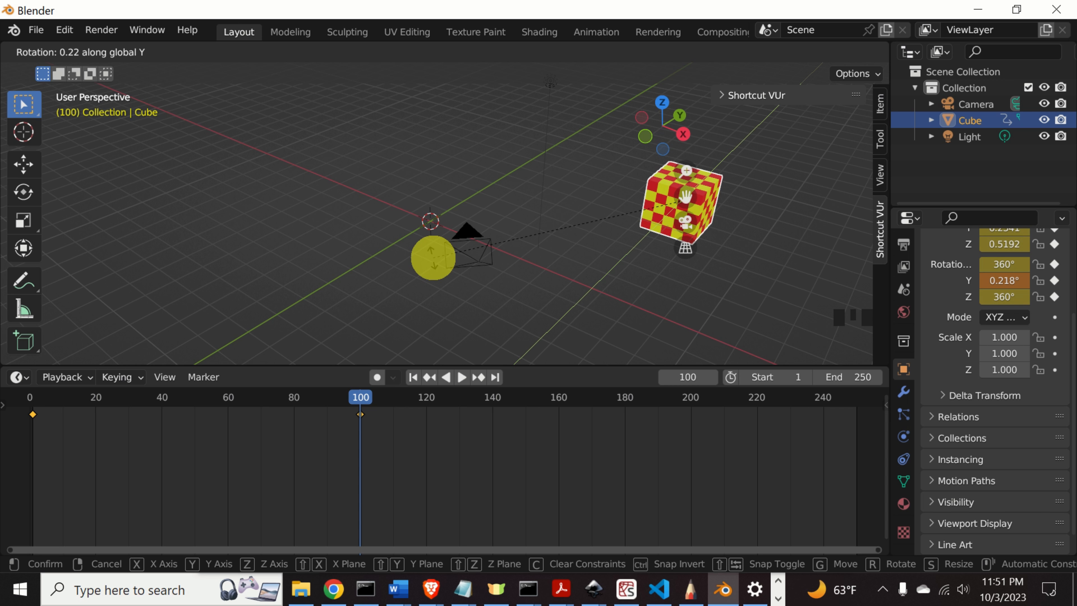
type("360")
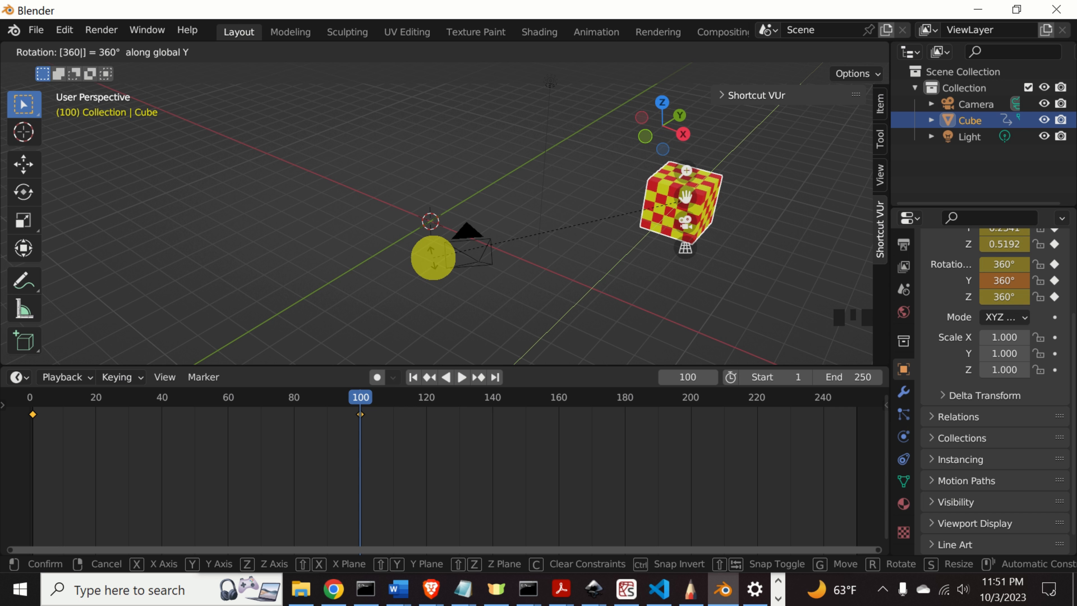
key("Return")
key("i")
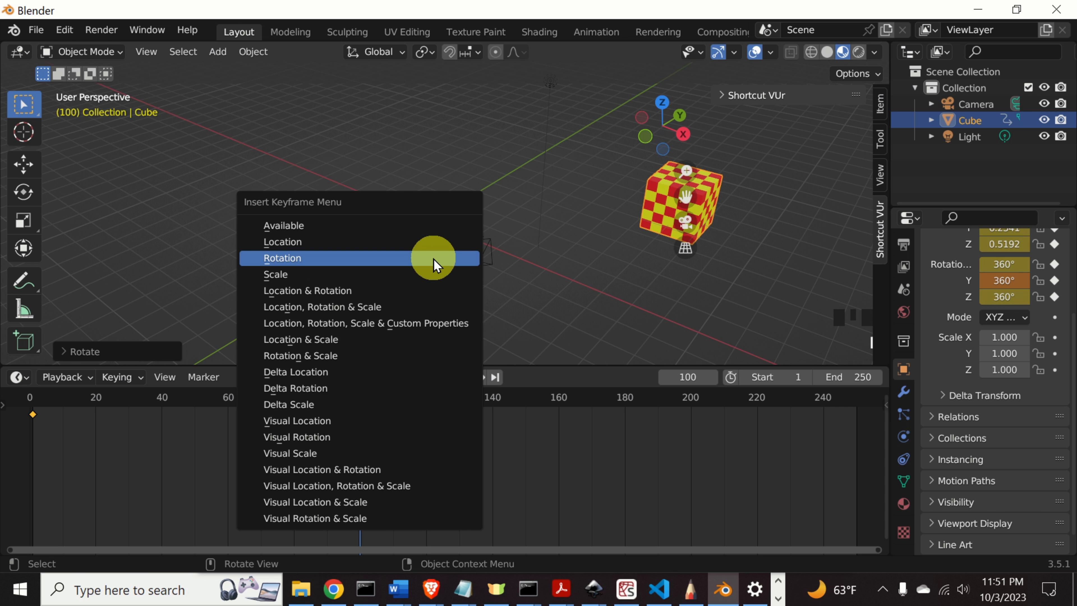
left_click(432, 258)
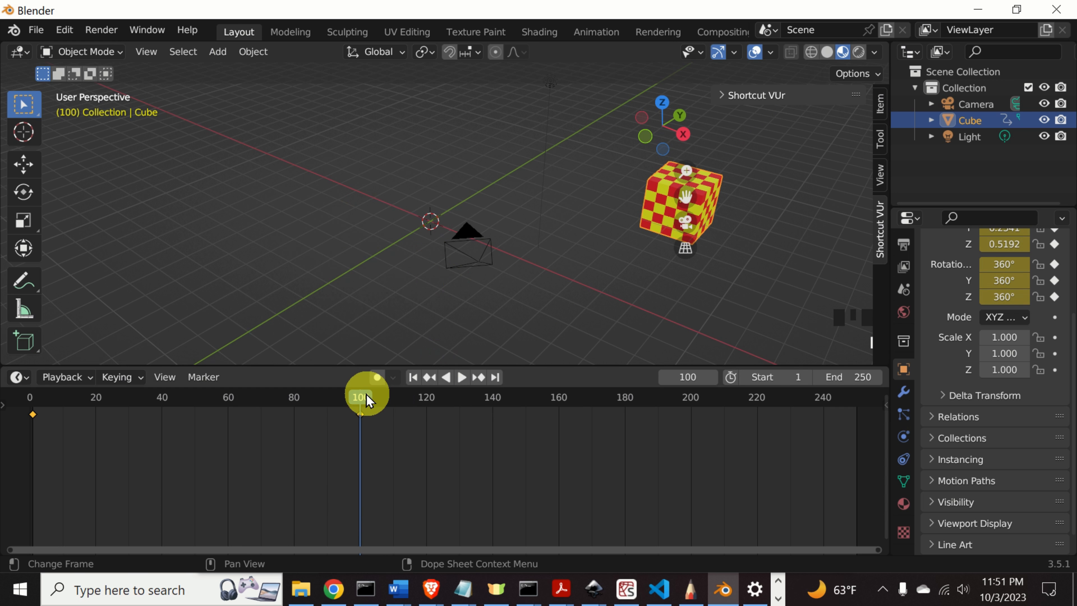
Step: Scrub through the cube's combined motion, play the animation back and stop it
left_click_drag(366, 393, 360, 475)
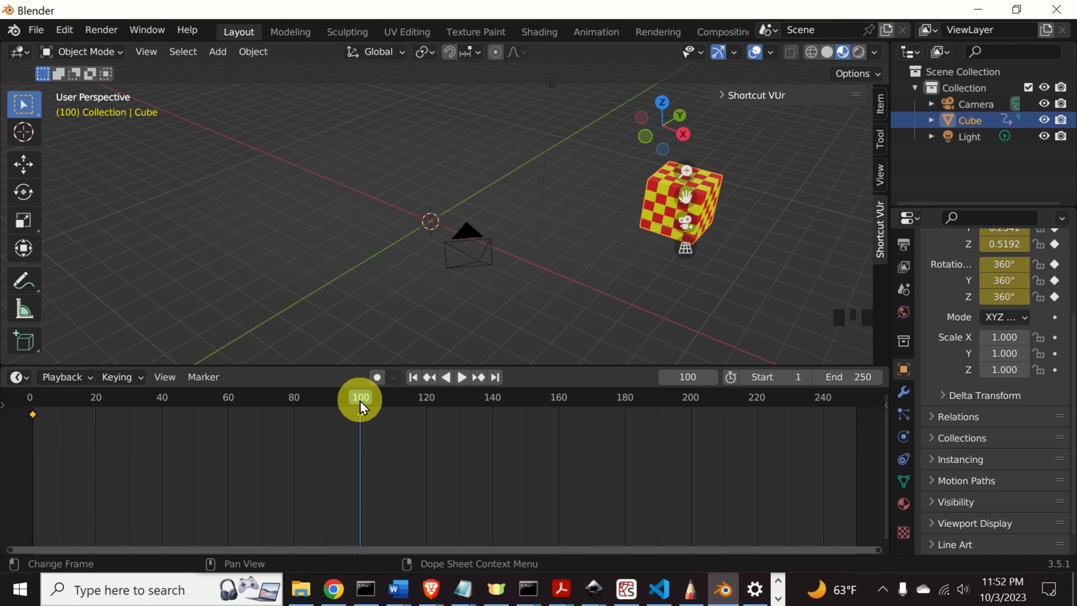
left_click_drag(359, 398, 63, 392)
key("space")
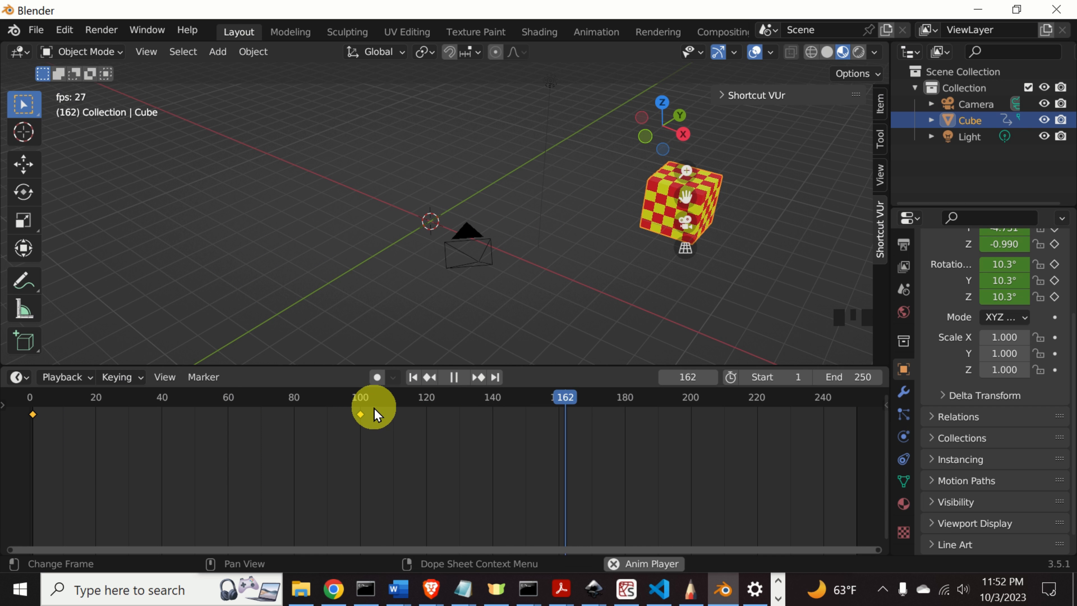
key("space")
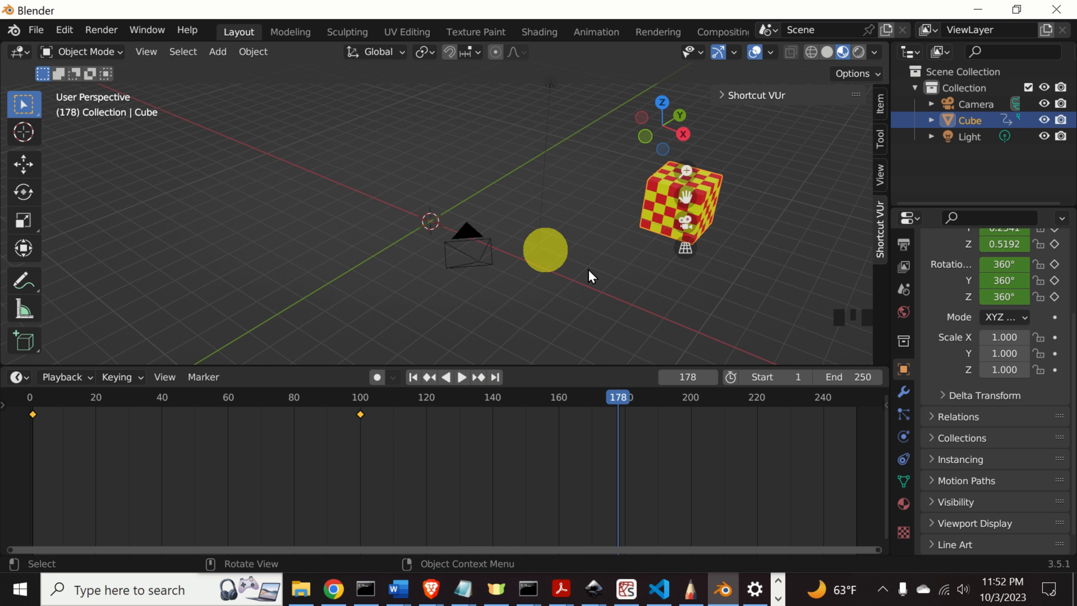
Step: Set the animation's end frame to 600 and switch the timeline area to the Graph Editor
left_click(861, 373)
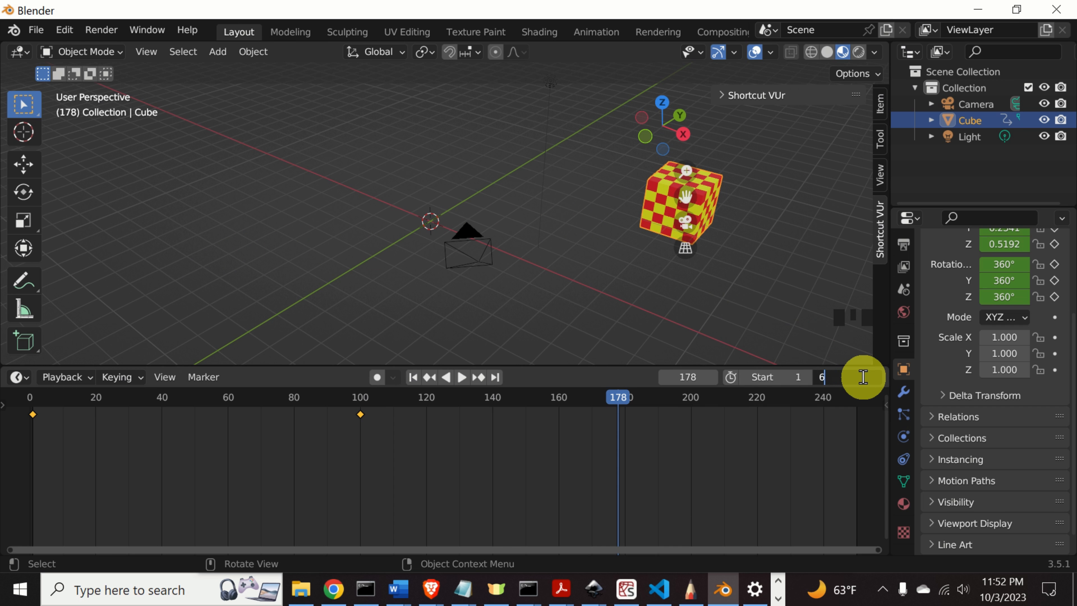
key("Return")
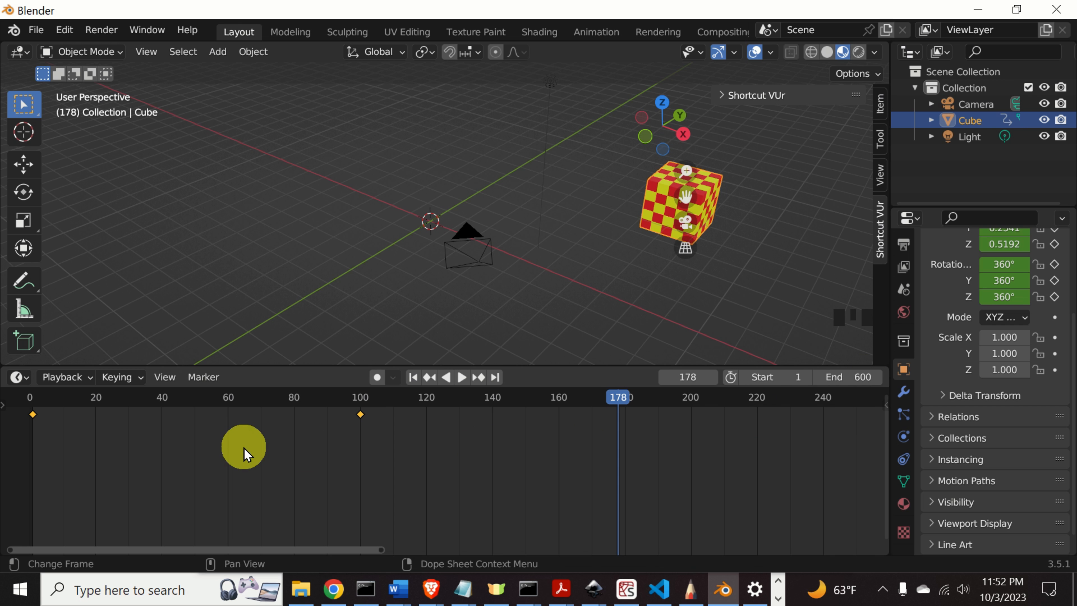
left_click(25, 380)
left_click(42, 376)
left_click(26, 377)
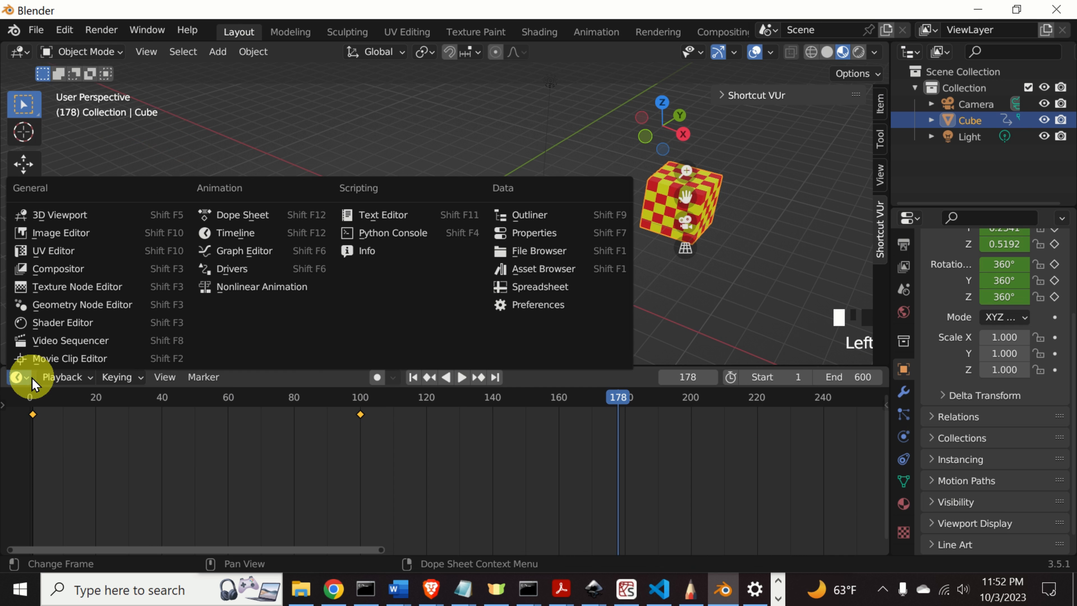
left_click(257, 255)
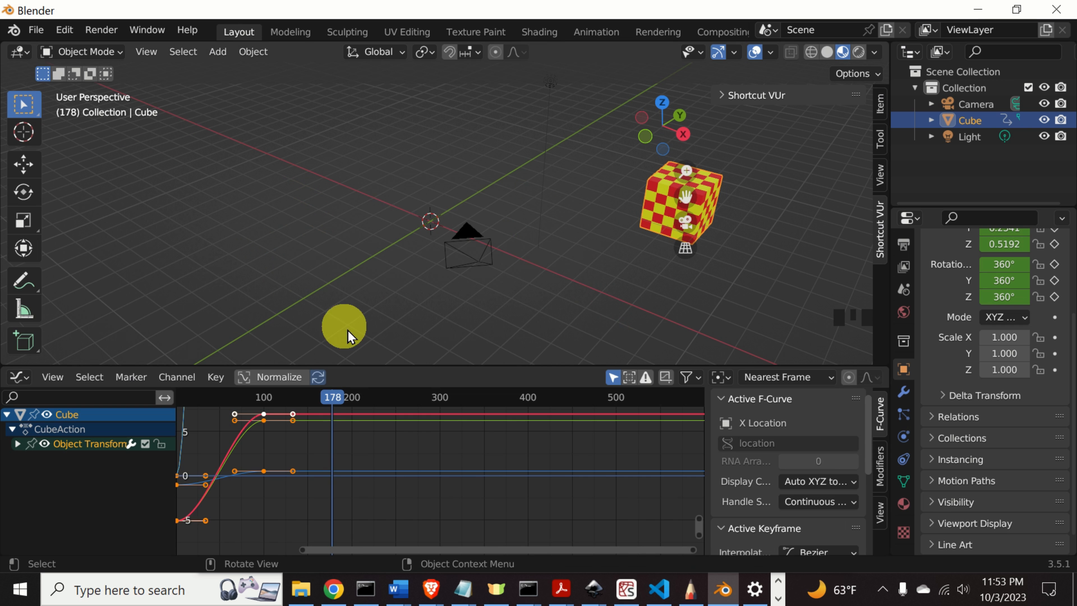
Step: Enlarge the Graph Editor area and frame the cube's animation curves between their start and end keyframes
left_click_drag(372, 364, 369, 196)
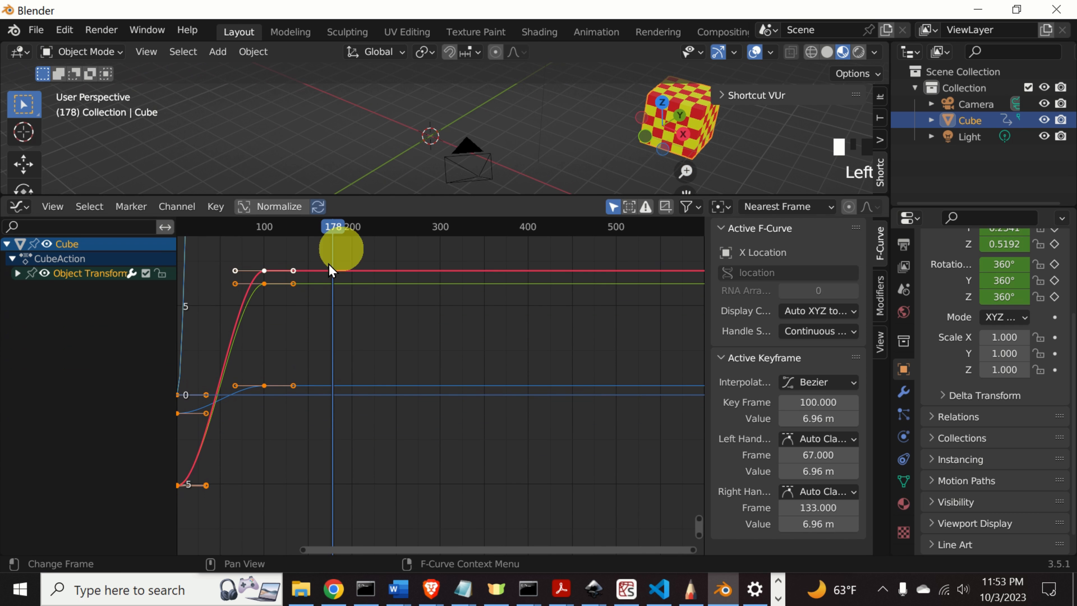
middle_click_drag(268, 340, 418, 348)
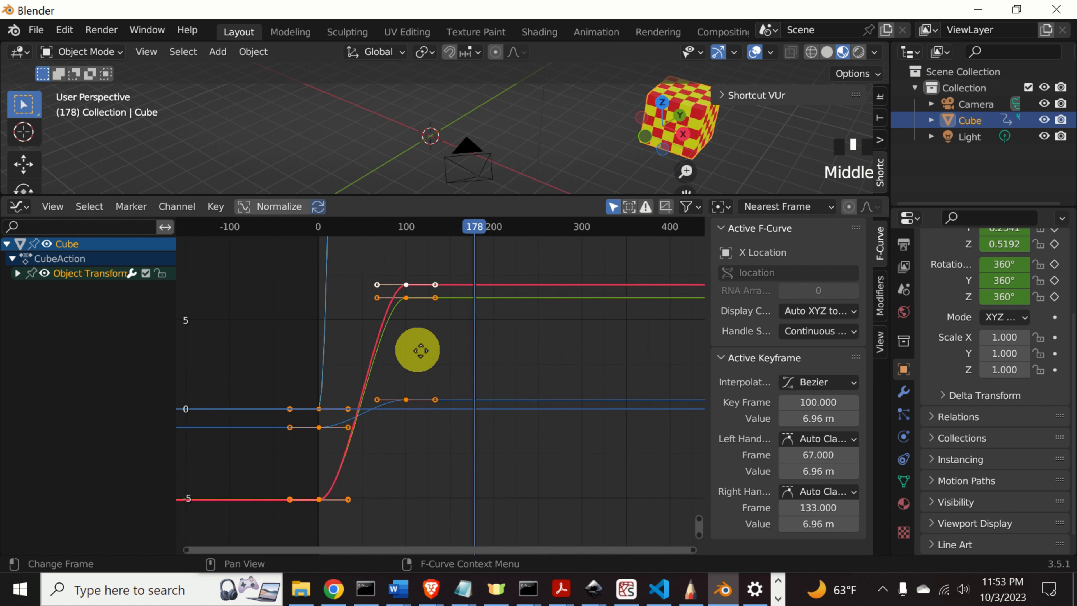
scroll(421, 365, "down", 3)
scroll(424, 365, "down", 17)
scroll(431, 373, "up", 12)
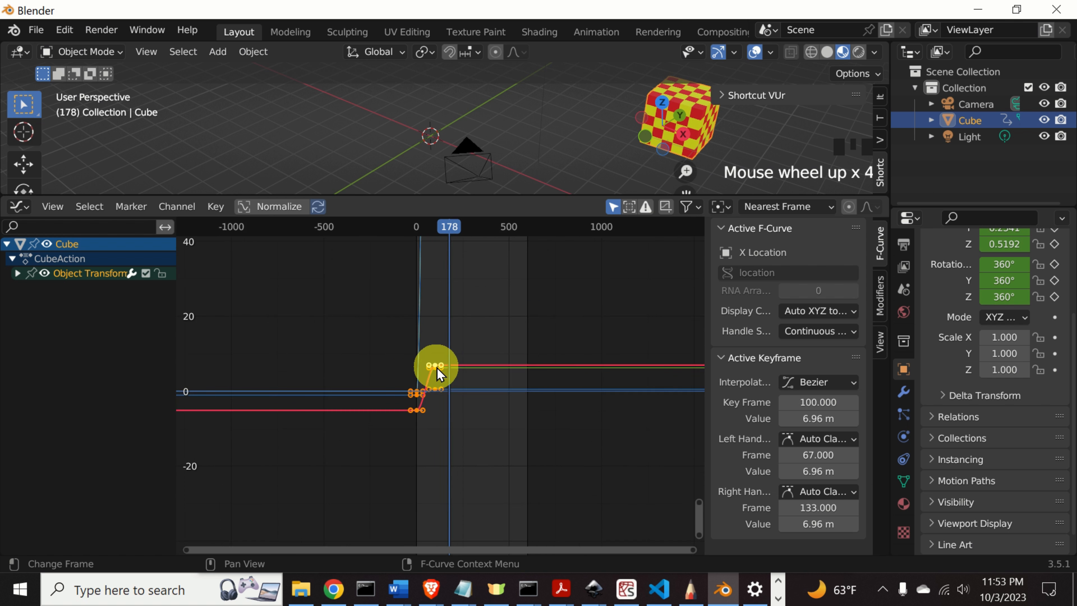
scroll(429, 381, "up", 13)
scroll(420, 368, "down", 7)
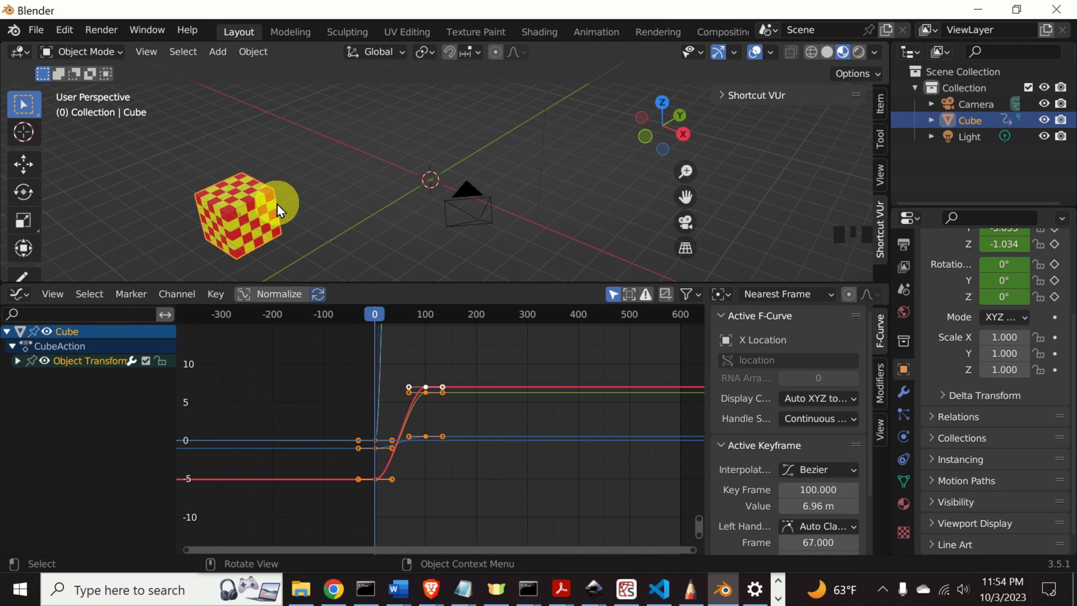
Step: Play the cube's animation from frame 0, pausing partway, and stop it just after frame 100 to examine the motion against its curves
key("space")
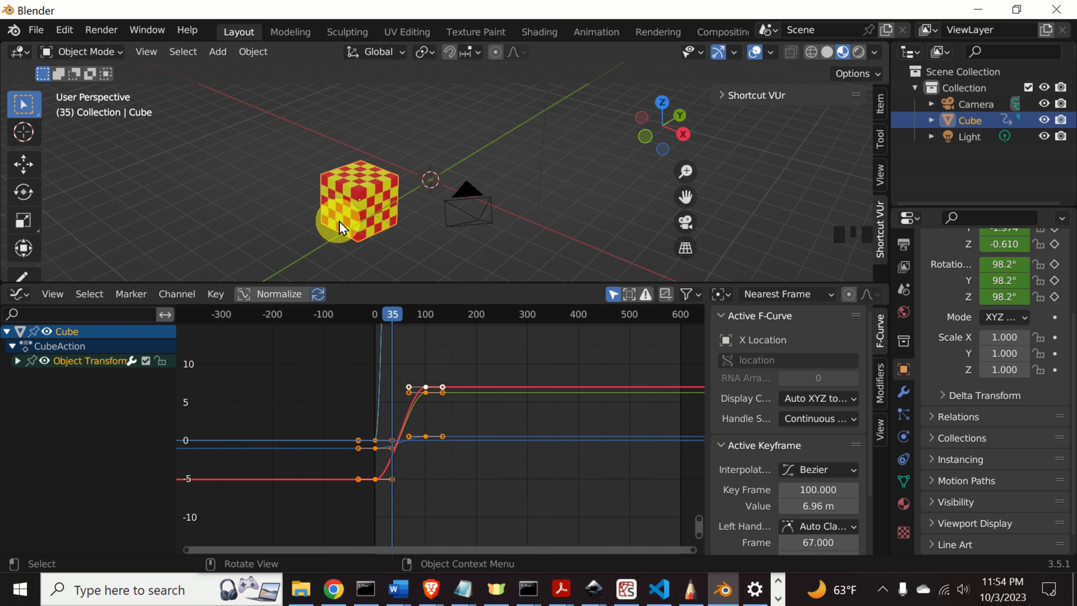
key("space")
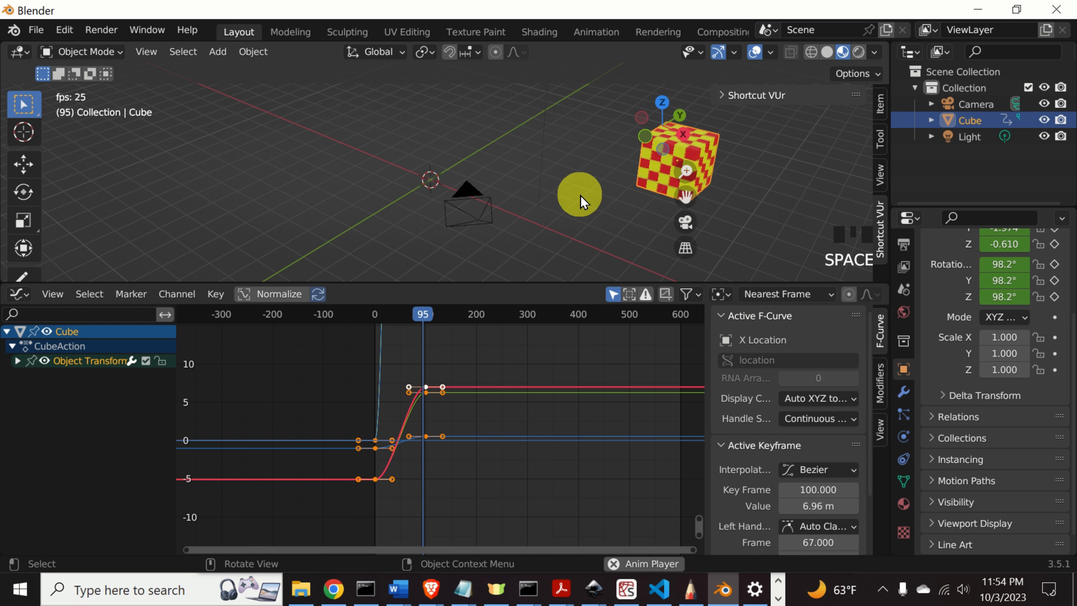
key("space")
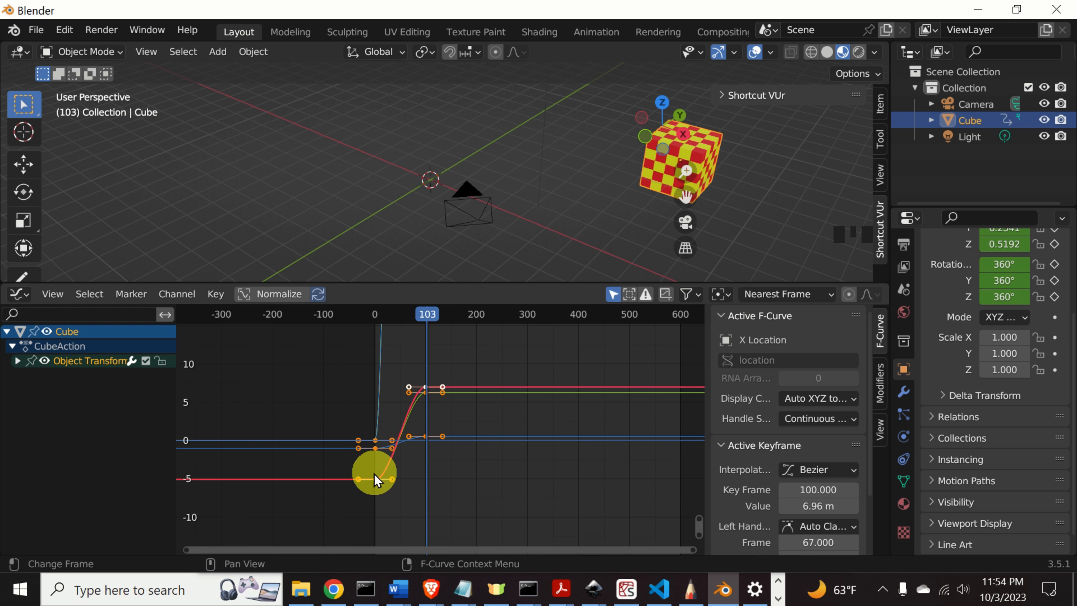
left_click(432, 393)
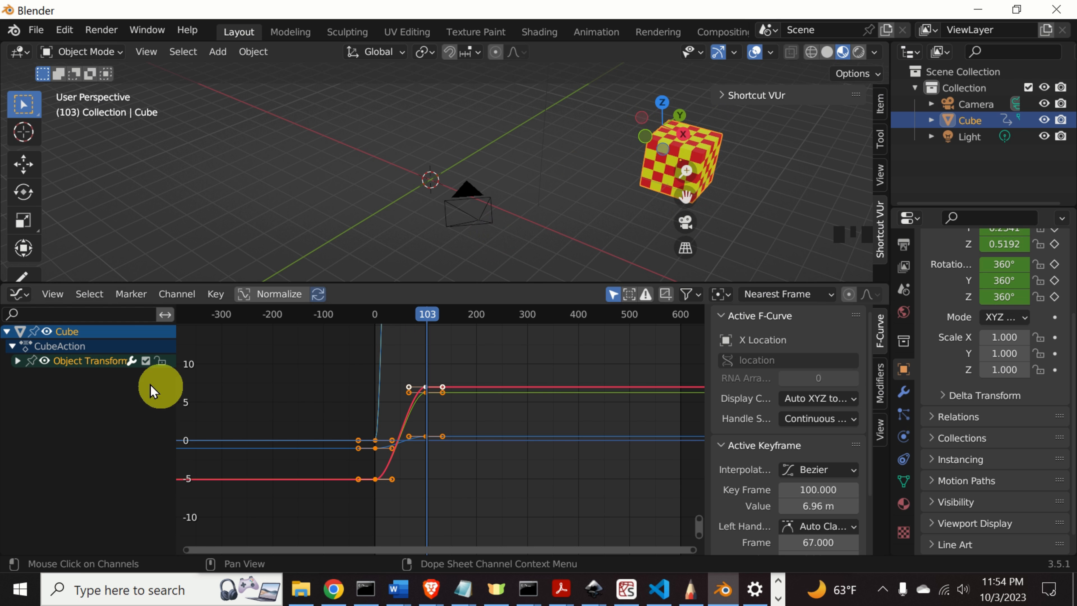
Step: Expand the cube's Object Transforms channels and hide every curve except X Location
left_click(17, 360)
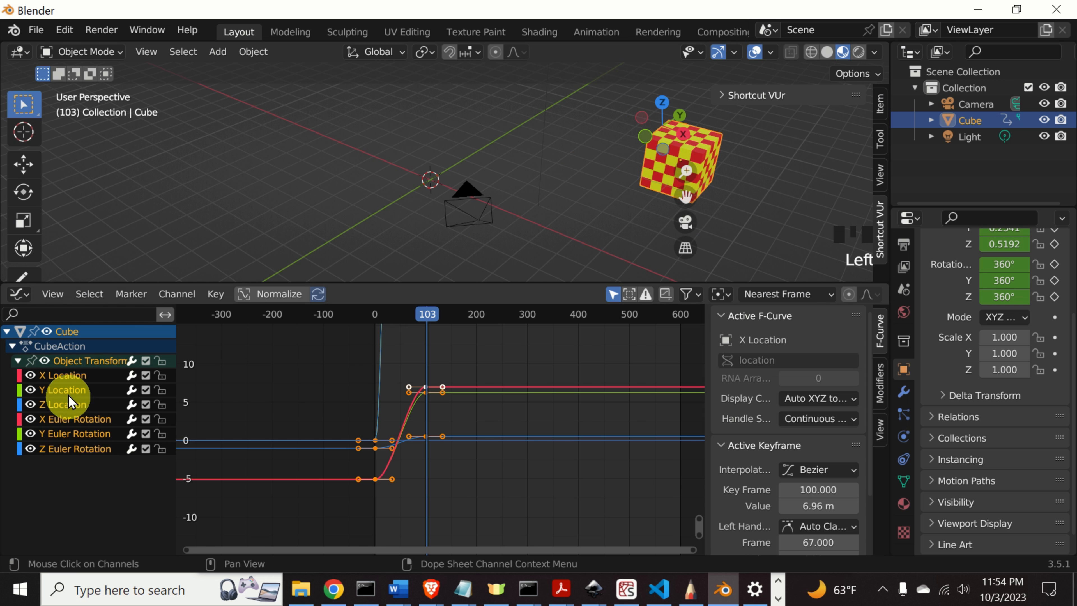
left_click(26, 391)
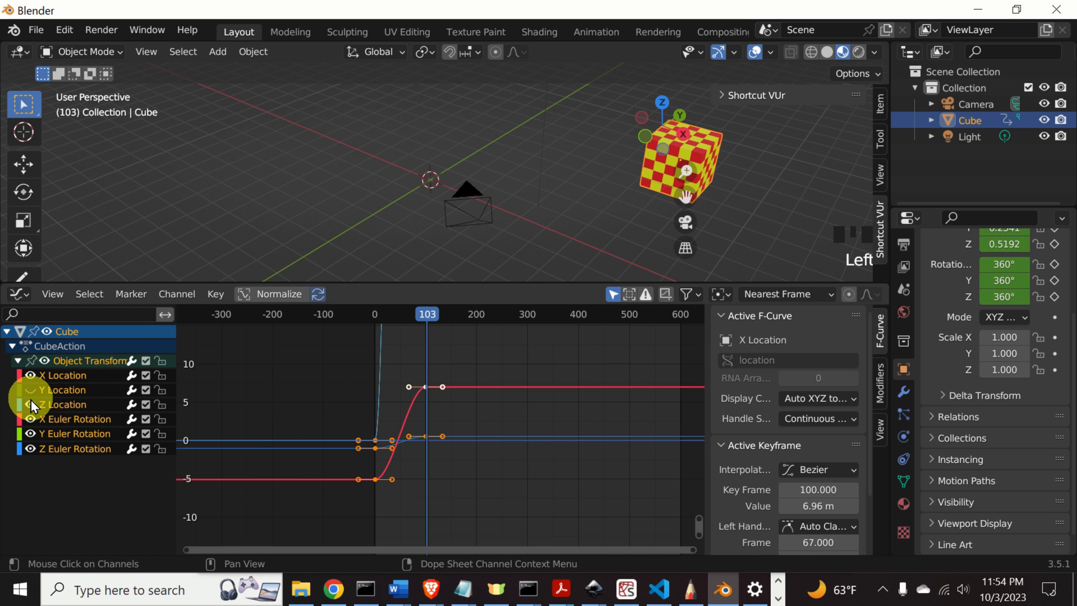
left_click(30, 404)
left_click(31, 433)
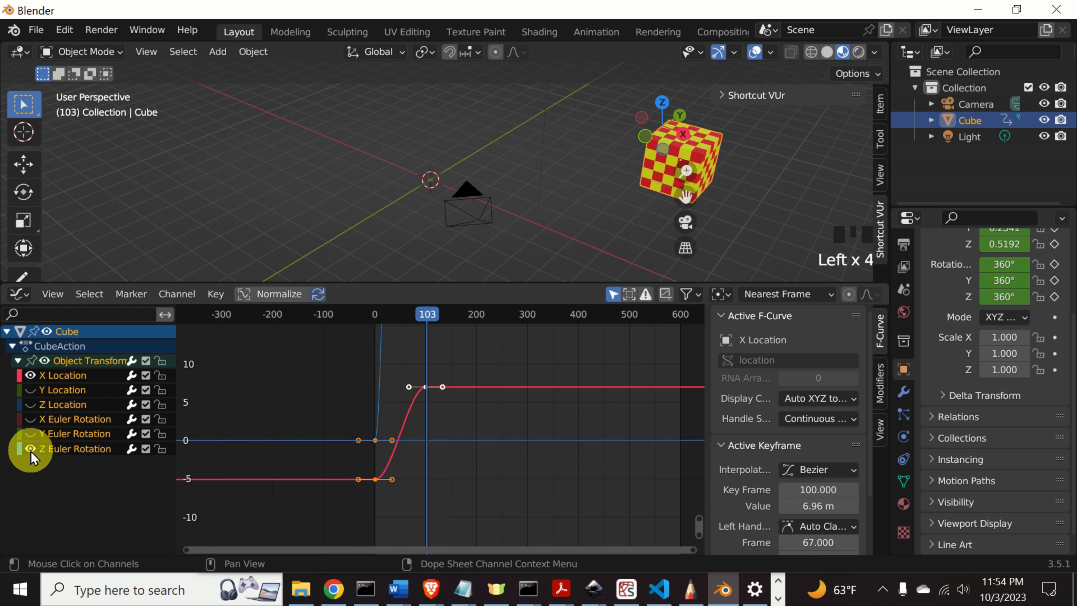
left_click(30, 448)
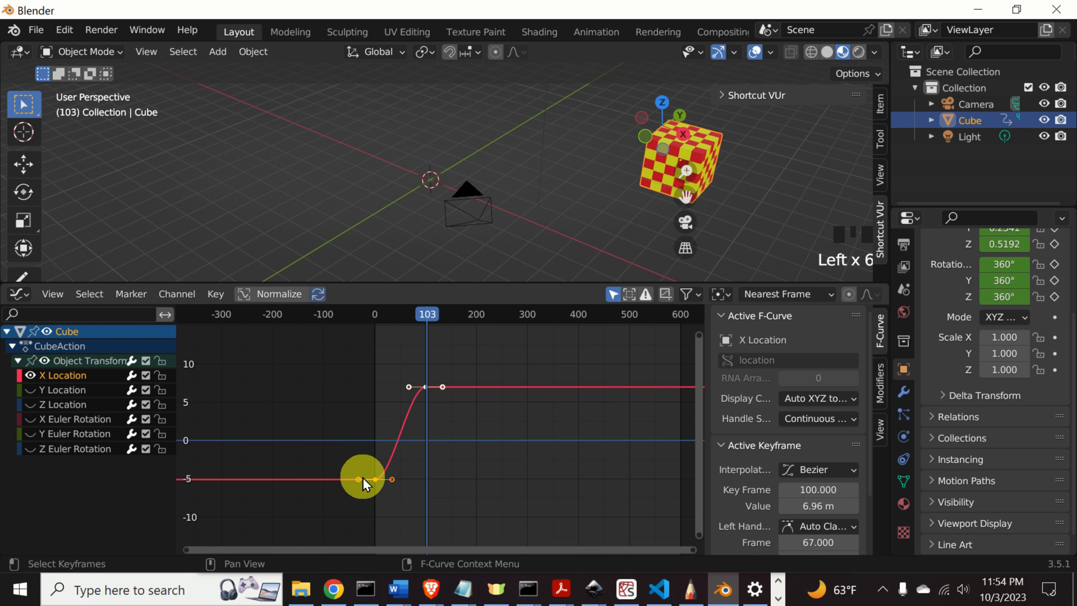
Step: Return to the start of the animation and play it back with only the X Location curve shown
left_click_drag(426, 312, 370, 312)
key("space")
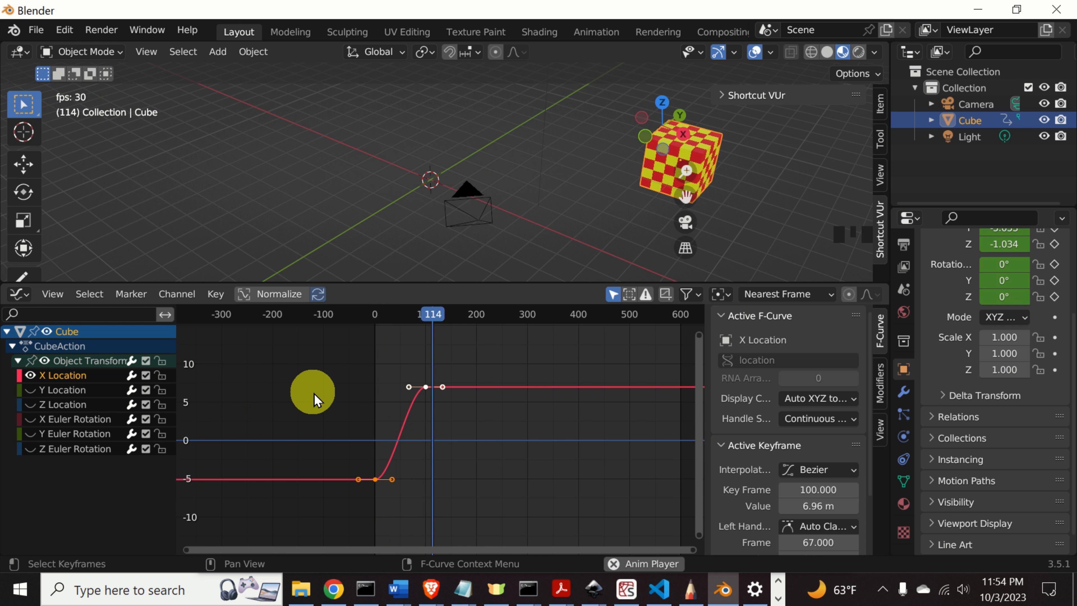
key("space")
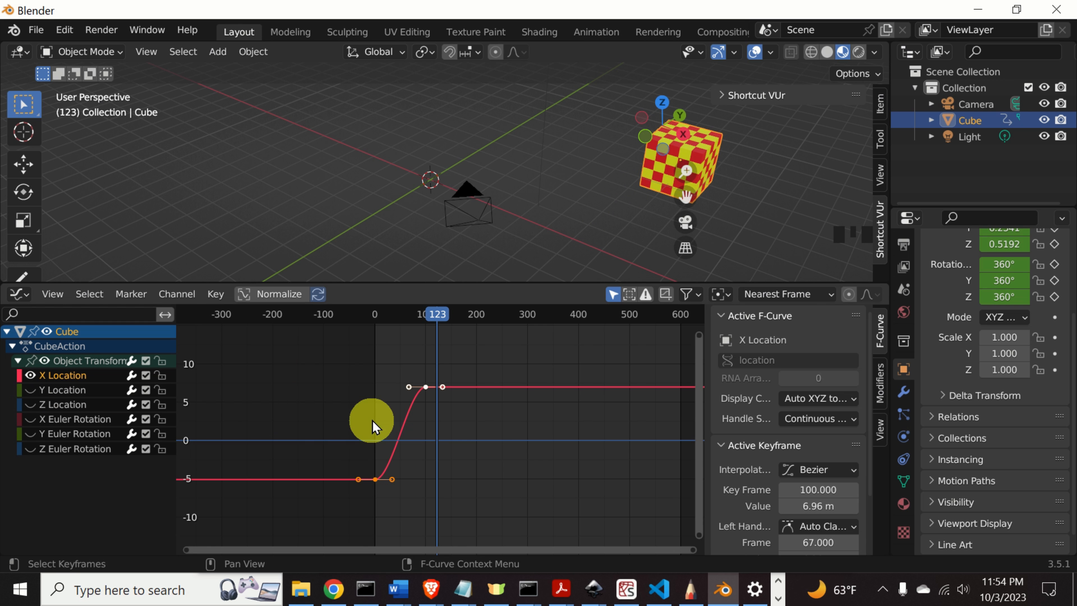
Step: Show the Y Location, Z Location and X, Y and Z Euler Rotation curves again
left_click(29, 390)
left_click(30, 404)
left_click(30, 419)
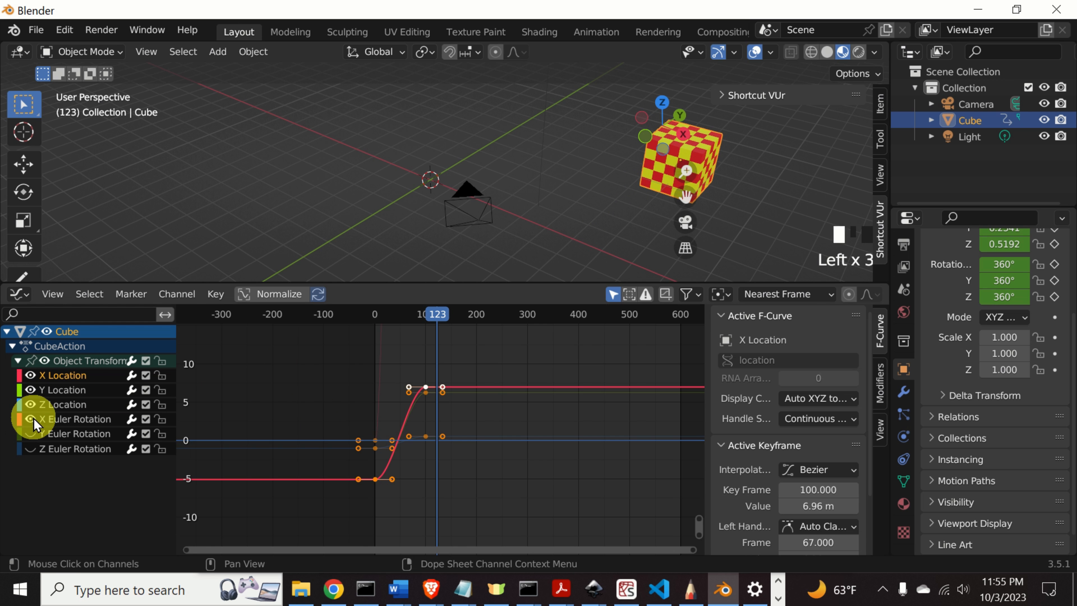
left_click(30, 433)
left_click(30, 448)
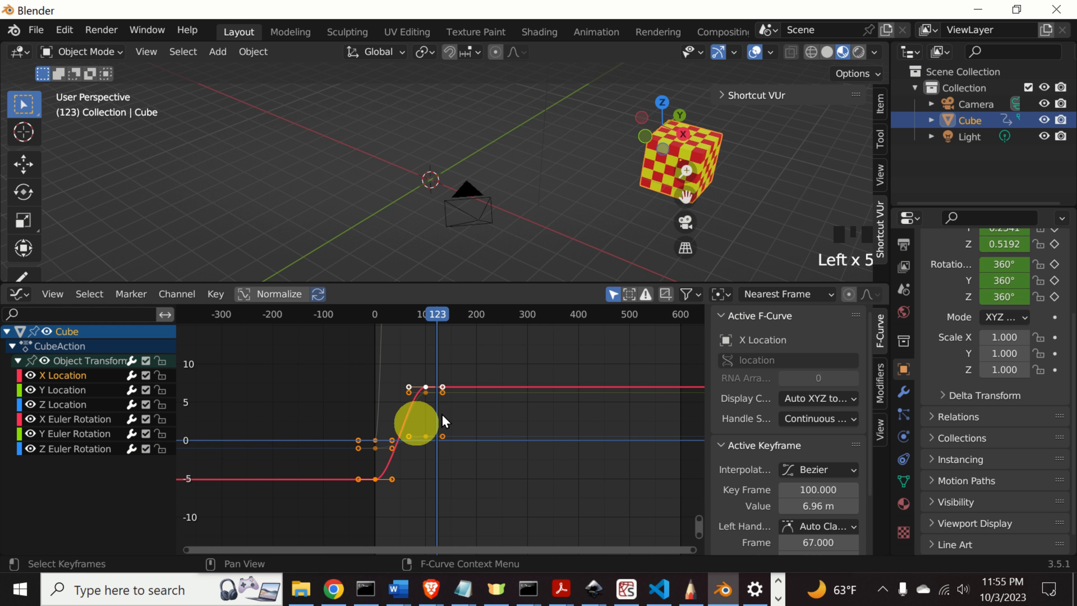
Step: Set the interpolation mode of the cube's selected keyframes to Linear
right_click(488, 361)
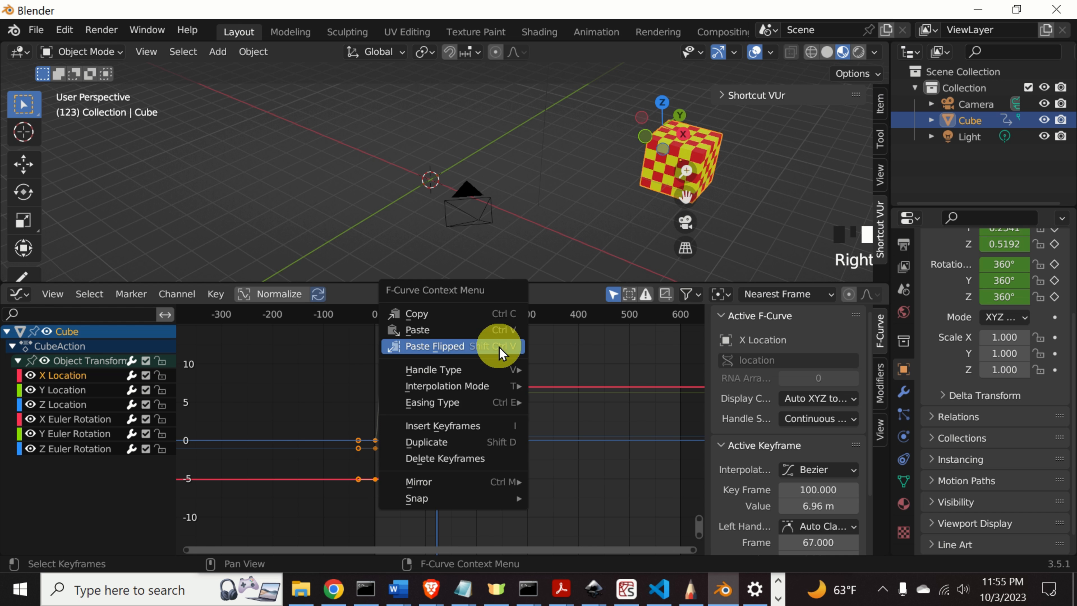
mouse_move(477, 386)
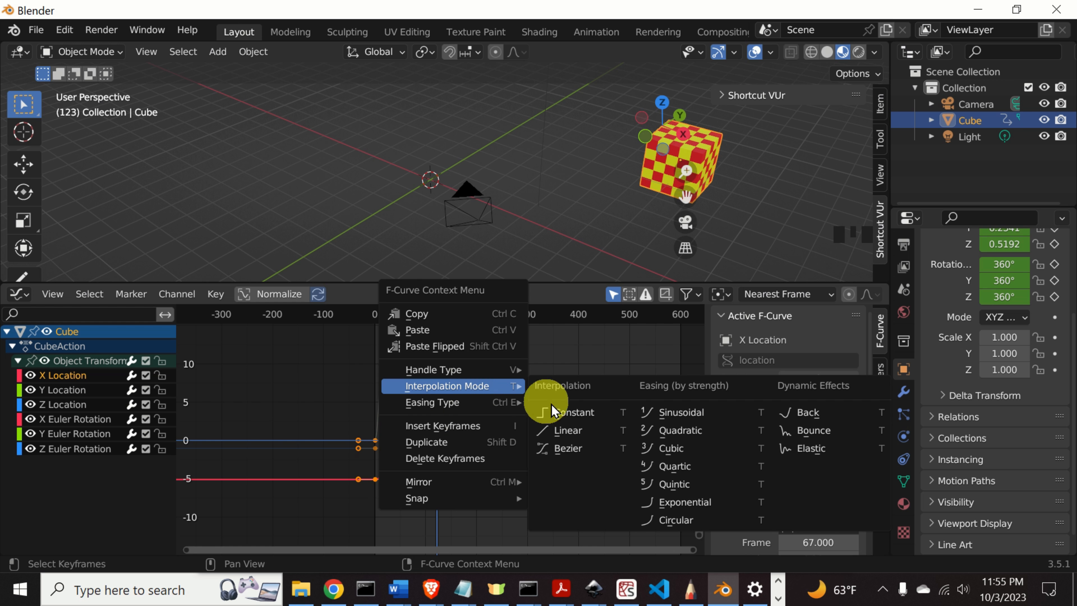
left_click(568, 431)
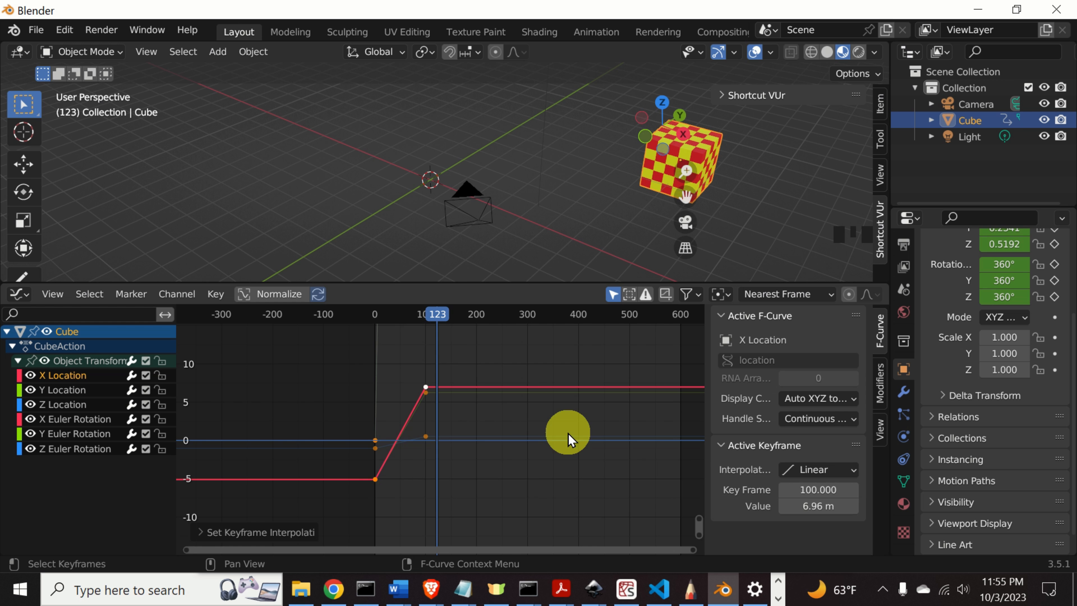
Step: Play the animation twice from the start to examine the cube's motion with linear interpolation
mouse_move(438, 317)
left_mouse_down()
mouse_move(362, 314)
mouse_move(375, 314)
left_mouse_up()
left_click(427, 371)
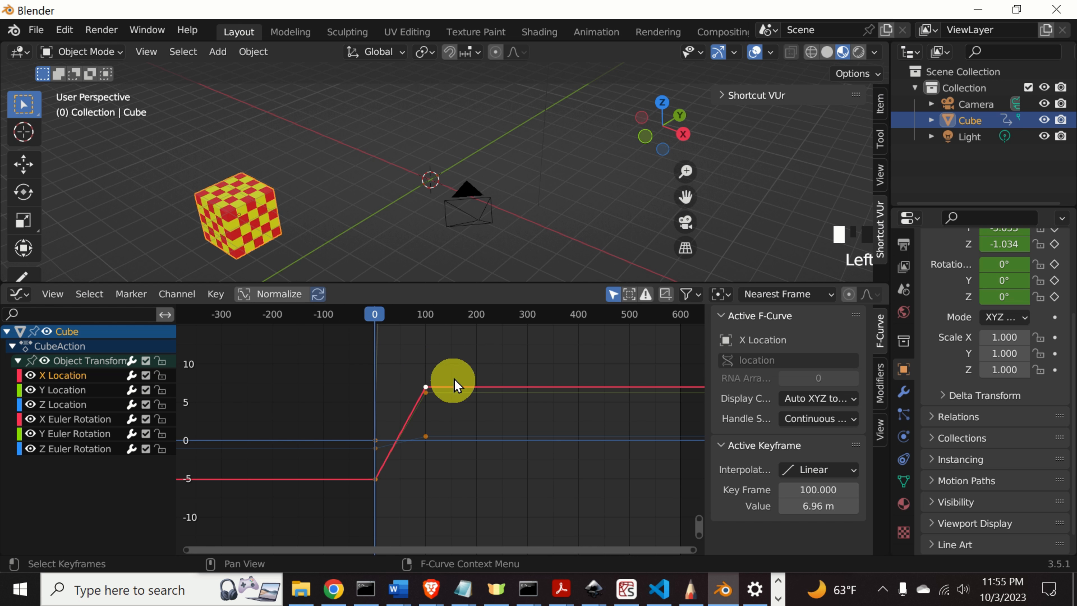
key("space")
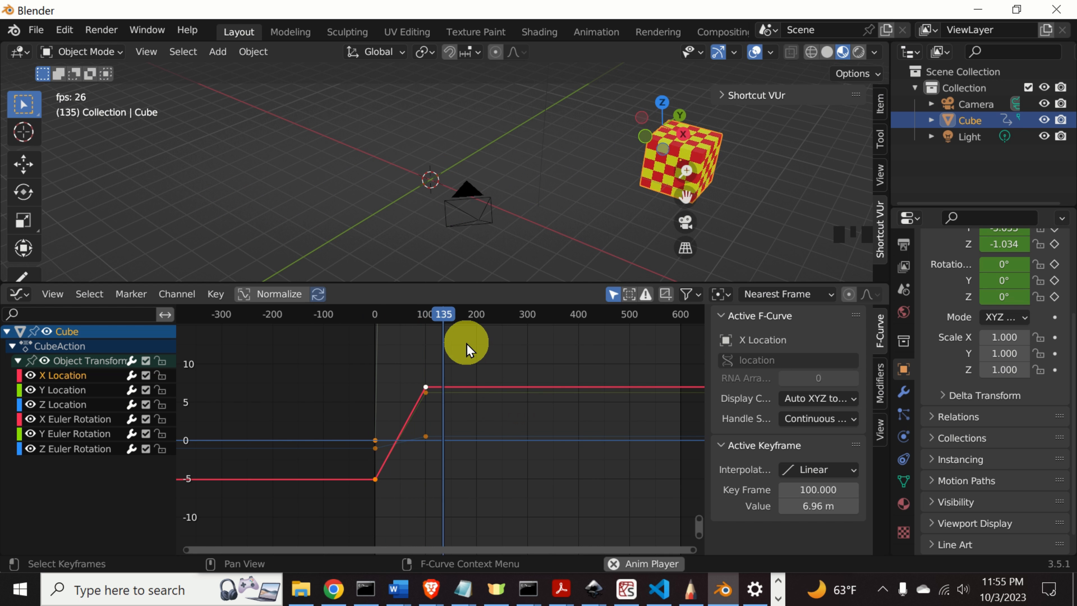
key("space")
left_click_drag(452, 315, 362, 320)
key("space")
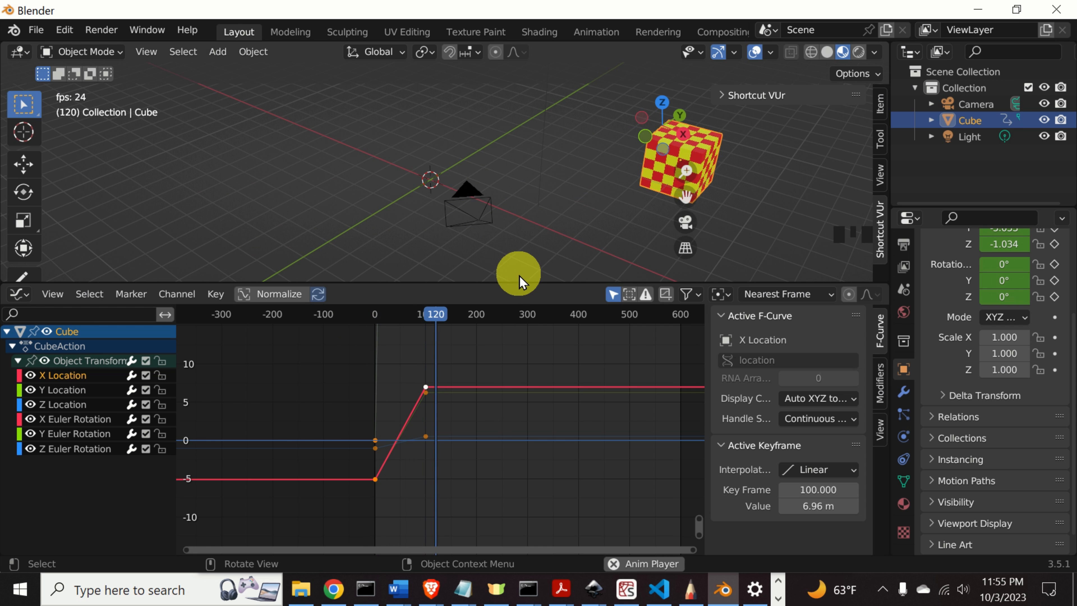
key("space")
Step: Set the interpolation mode of the cube's selected keyframes back to Bezier
right_click(488, 362)
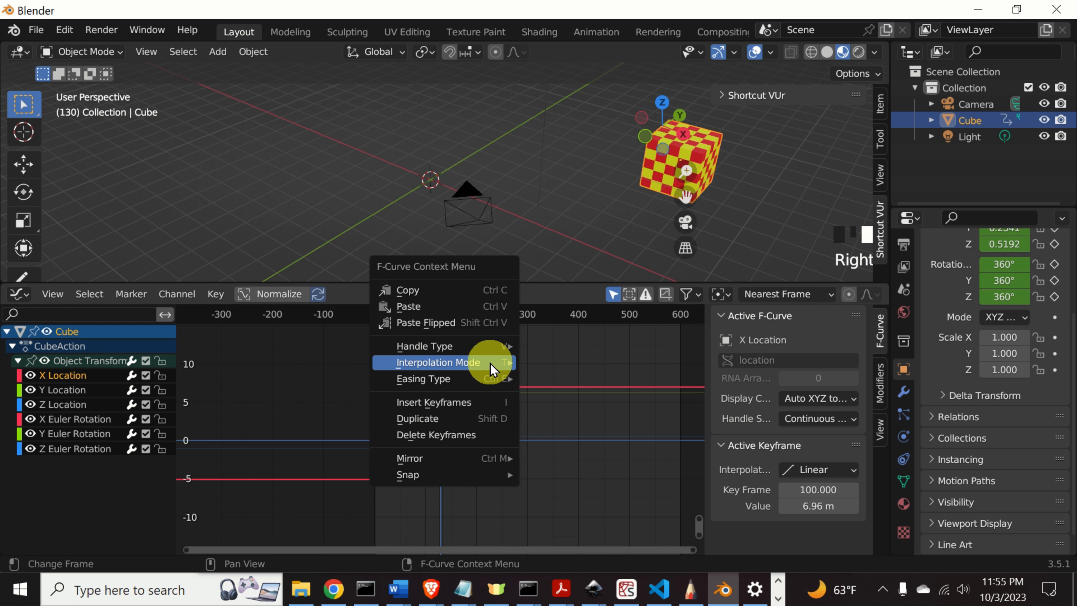
mouse_move(483, 377)
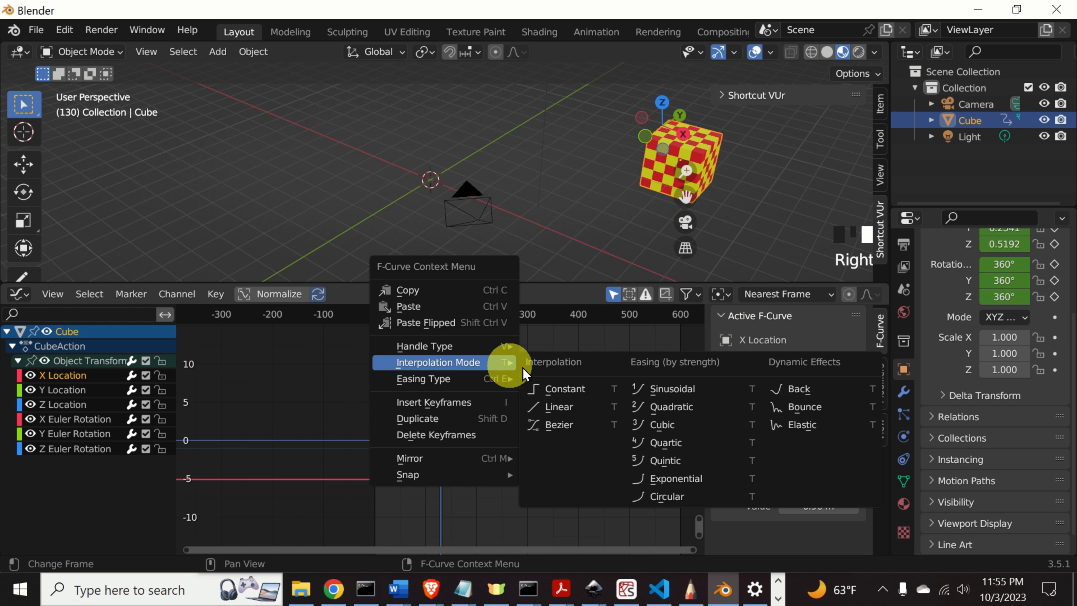
left_click(558, 426)
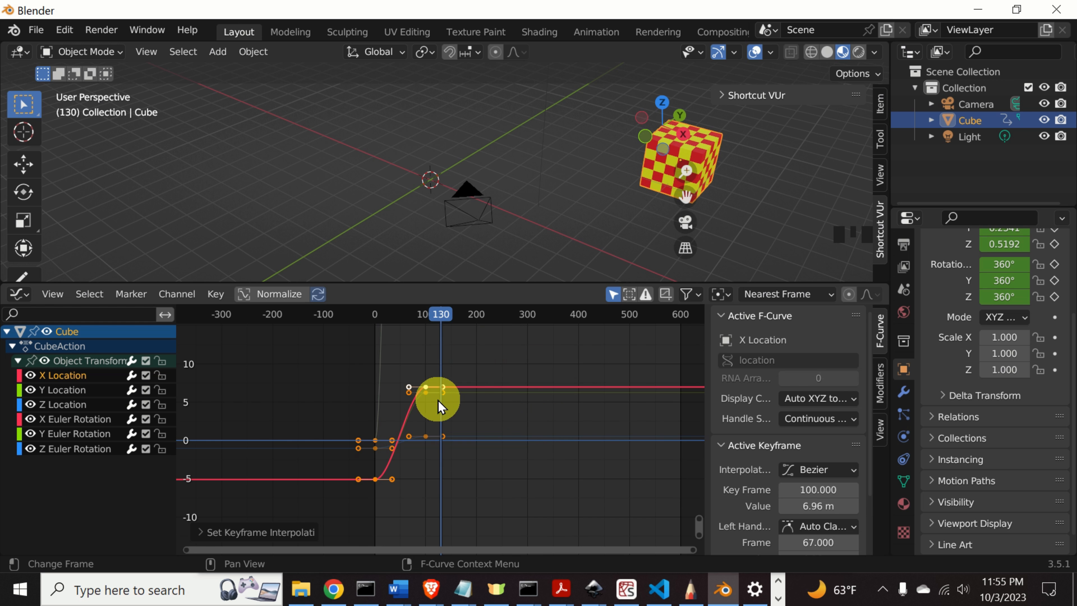
Step: Zoom out the curve view, return to the start and play back the animation with Bezier interpolation
scroll(442, 401, "down", 11)
scroll(443, 401, "up", 4)
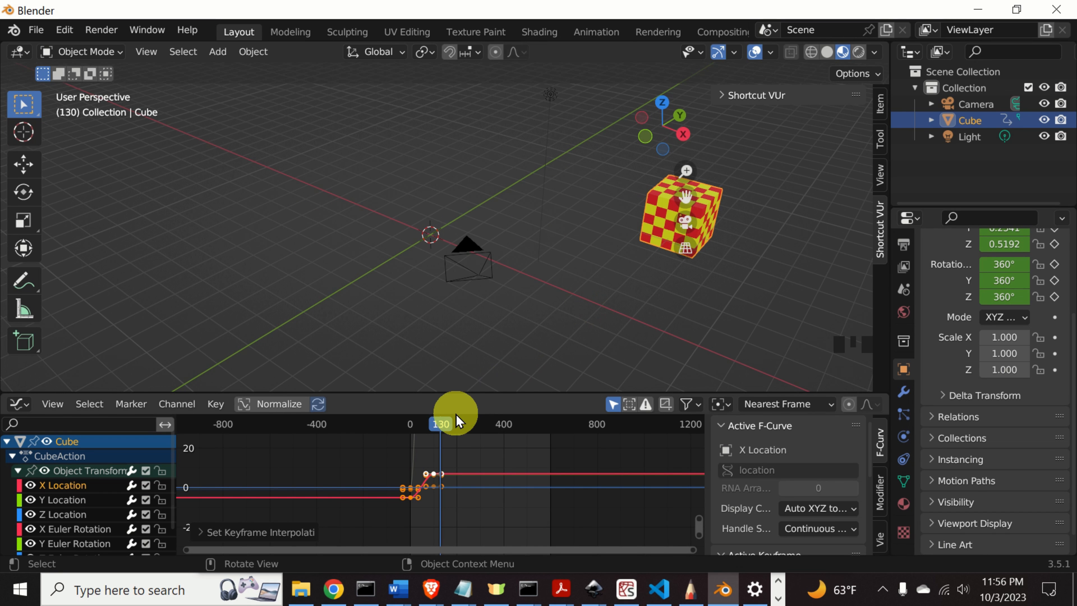
left_click_drag(456, 421, 397, 421)
key("space")
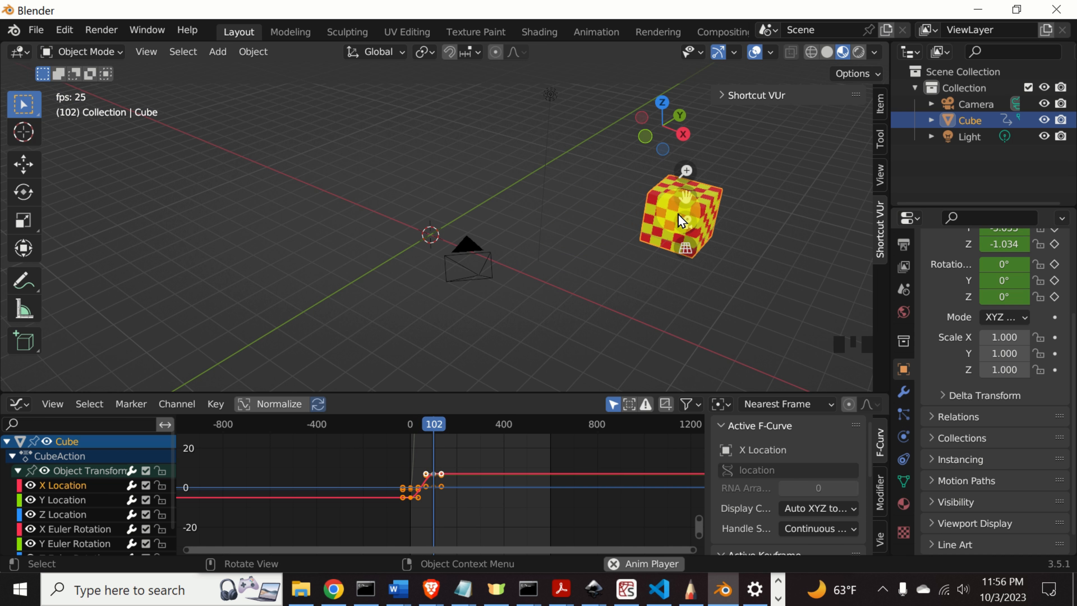
key("space")
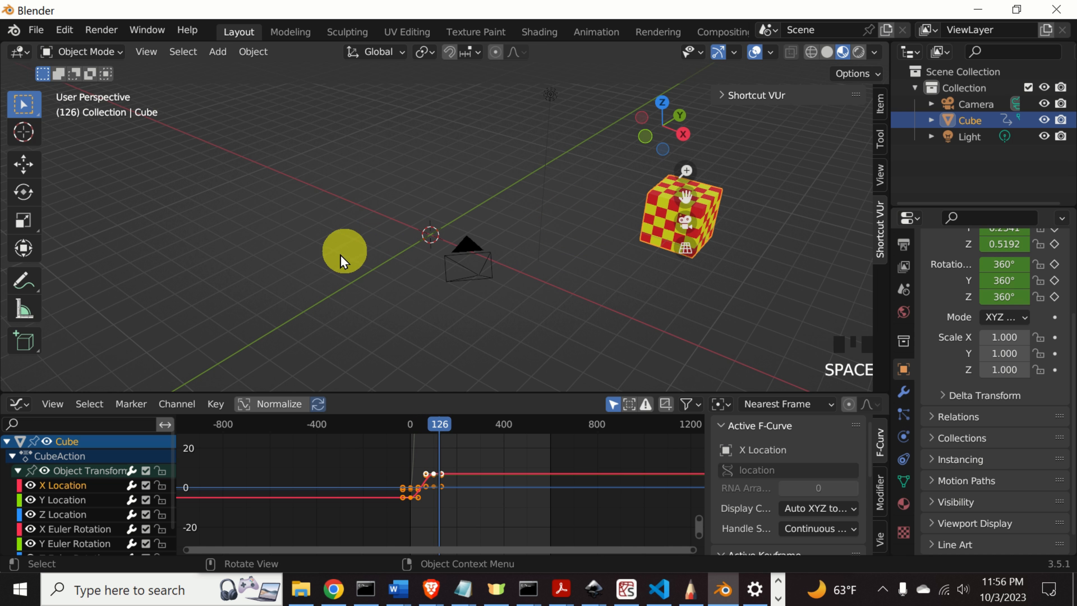
Step: Switch the Graph Editor area to the Timeline and enlarge it
left_click(28, 406)
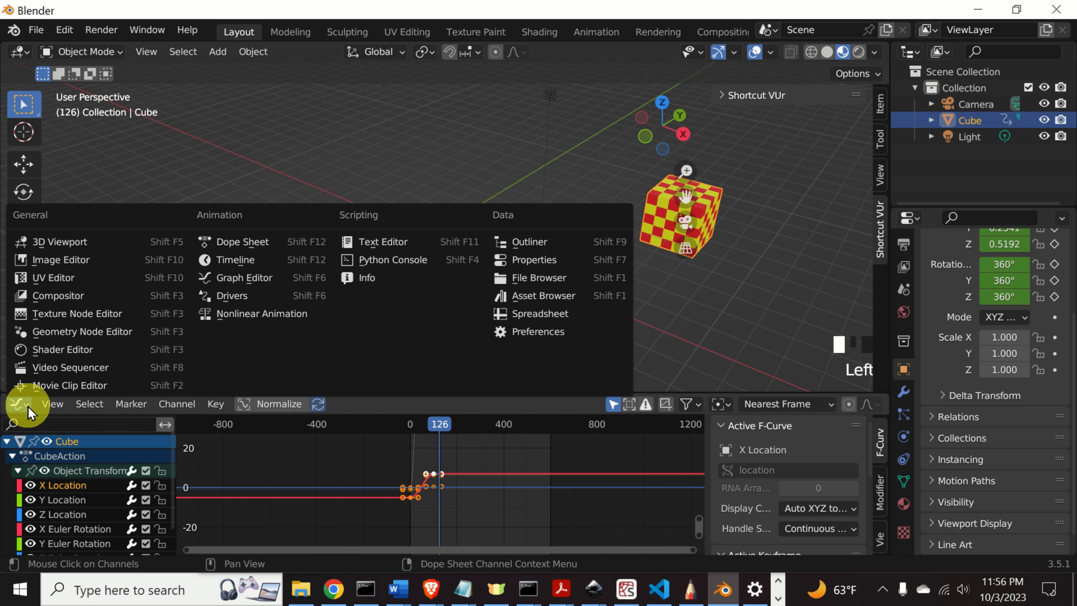
left_click(19, 405)
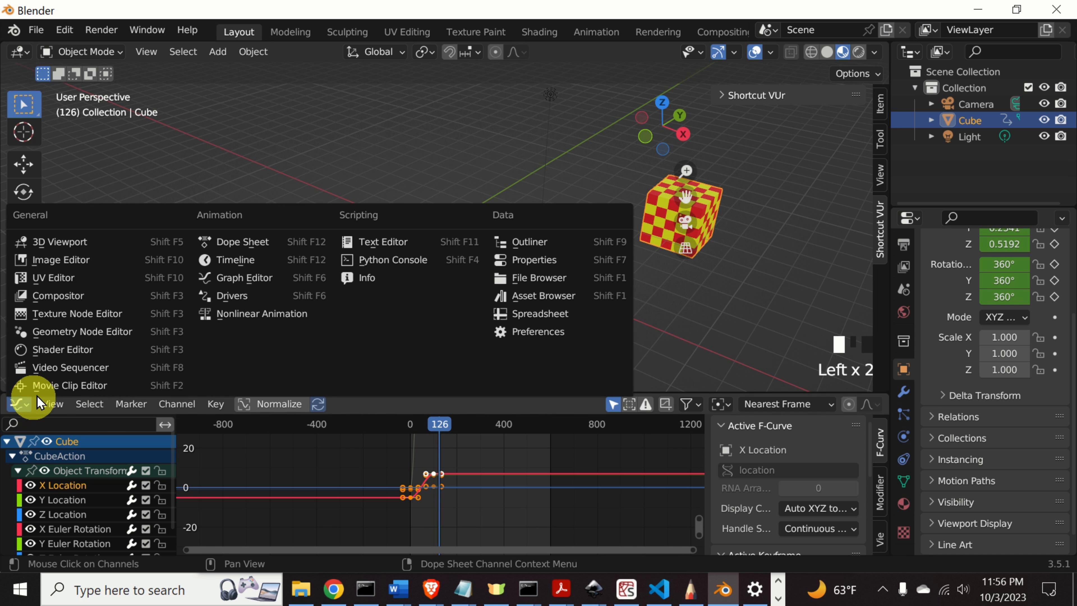
left_click(246, 264)
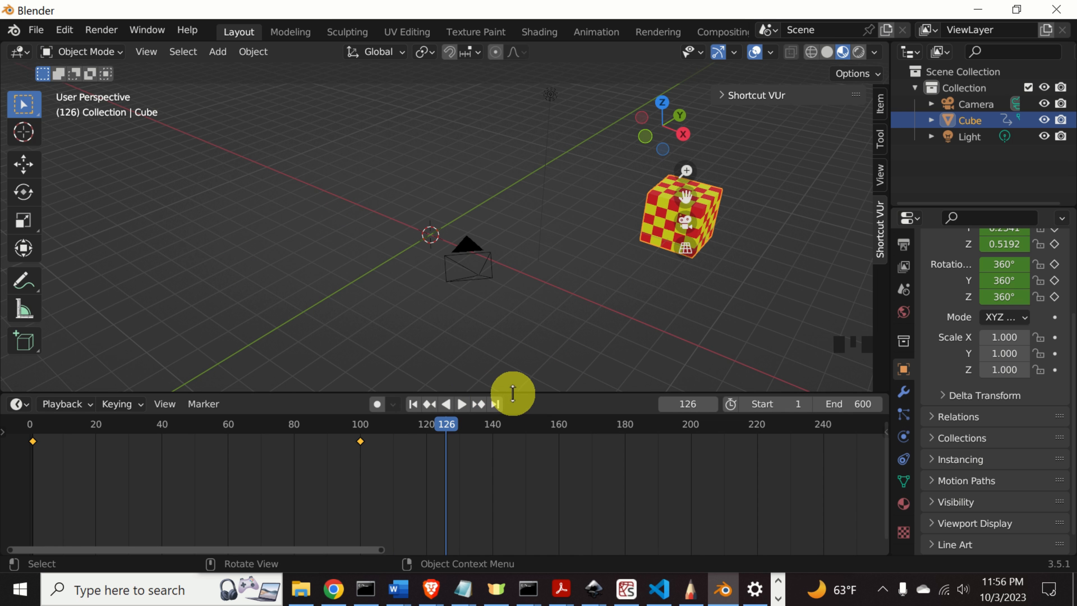
left_click_drag(509, 392, 532, 314)
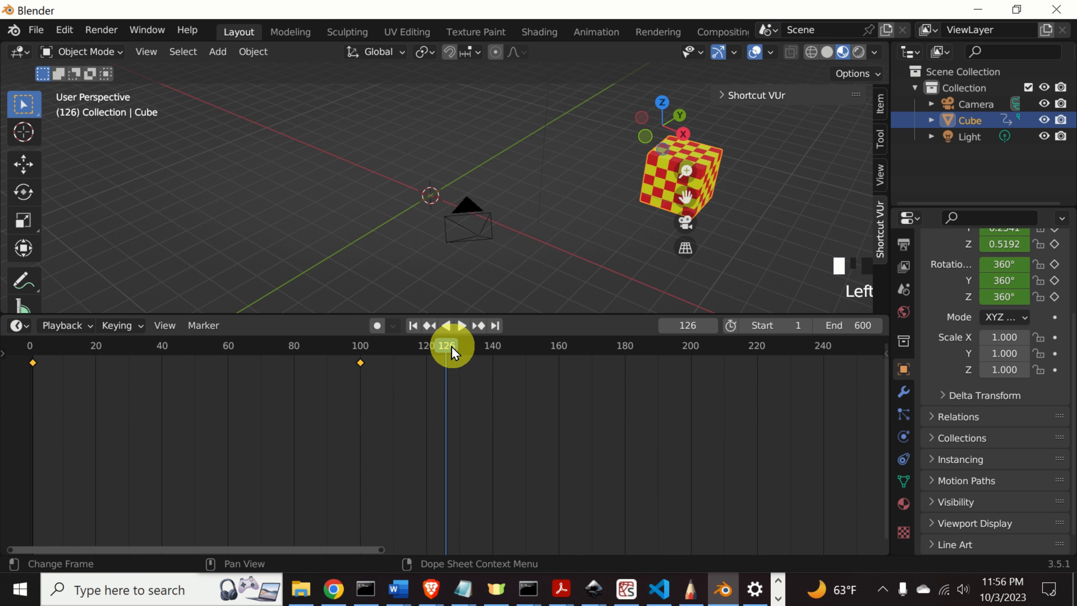
Step: Copy the cube's first keyframe and paste it at frame 200
left_click_drag(447, 345, 586, 354)
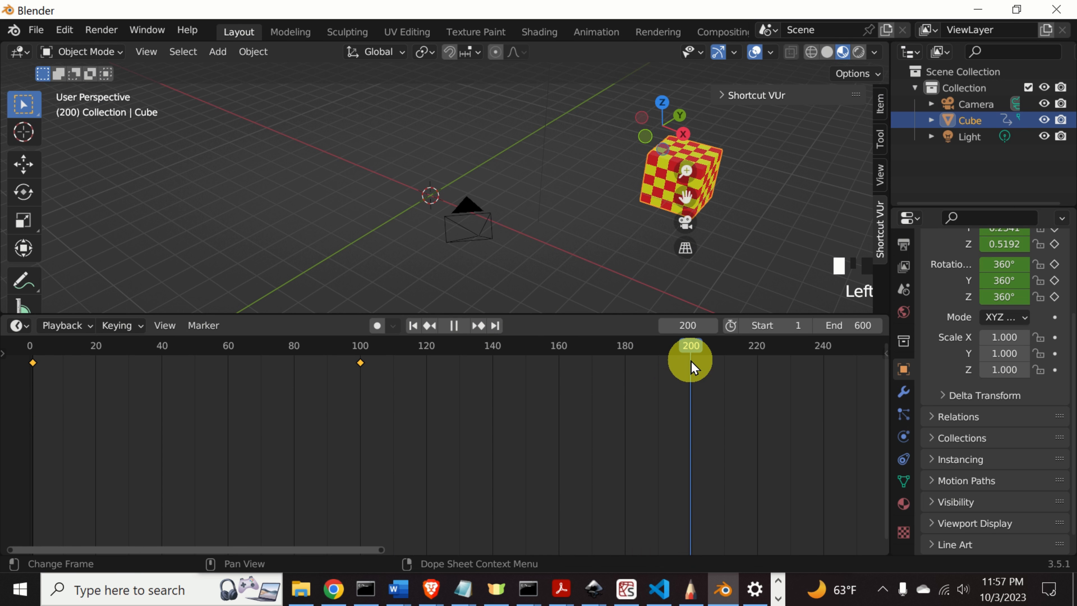
left_click_drag(692, 366, 693, 366)
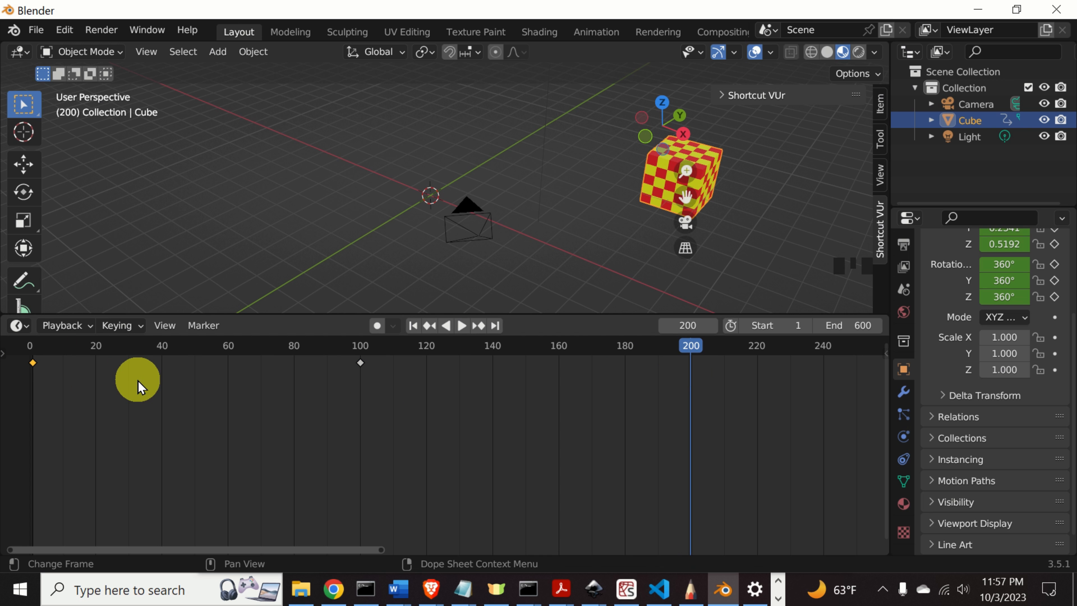
key("ctrl+c")
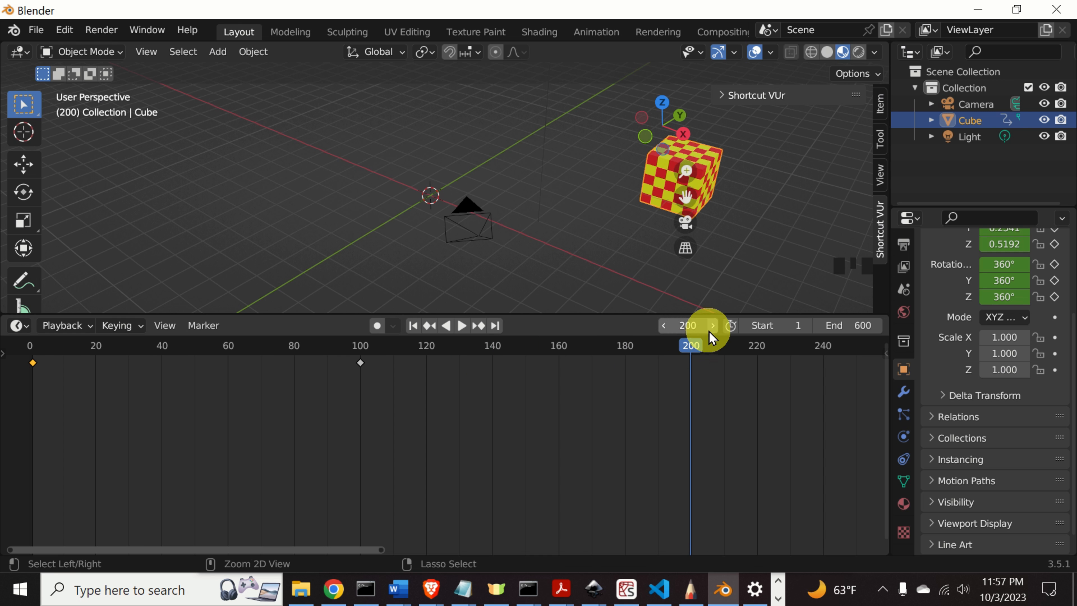
key("ctrl+v")
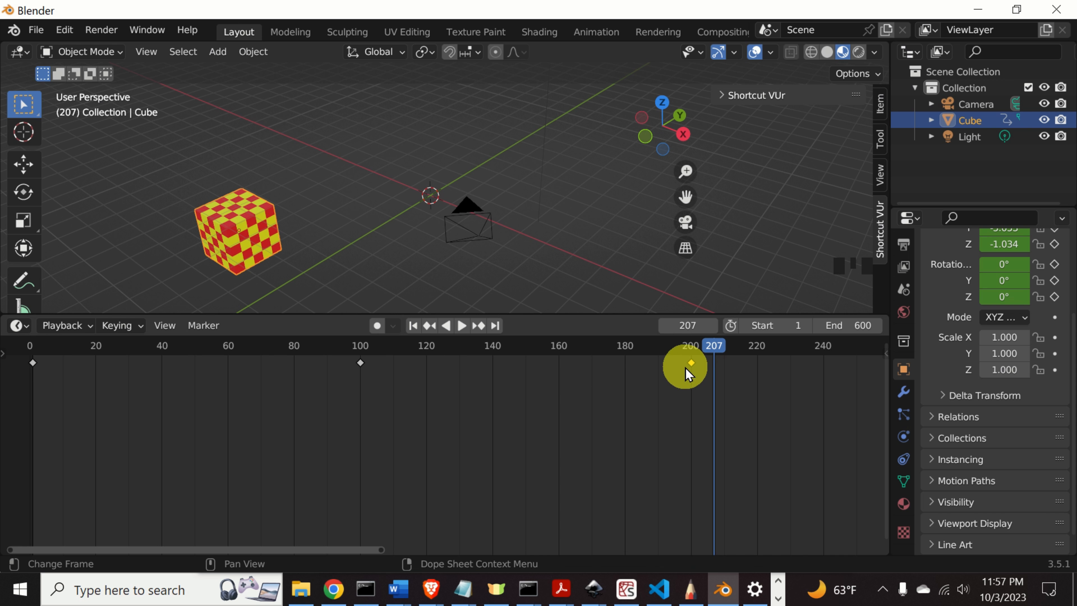
Step: Play the extended animation from frame 0 past frame 200, stop it and select all objects in the scene
left_click_drag(712, 353, 28, 347)
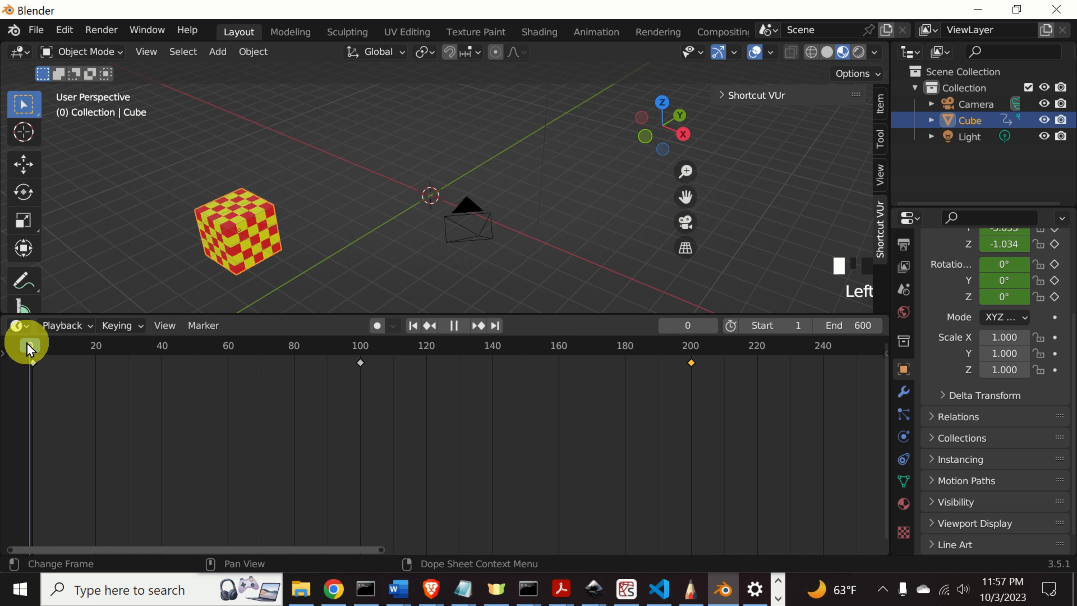
key("space")
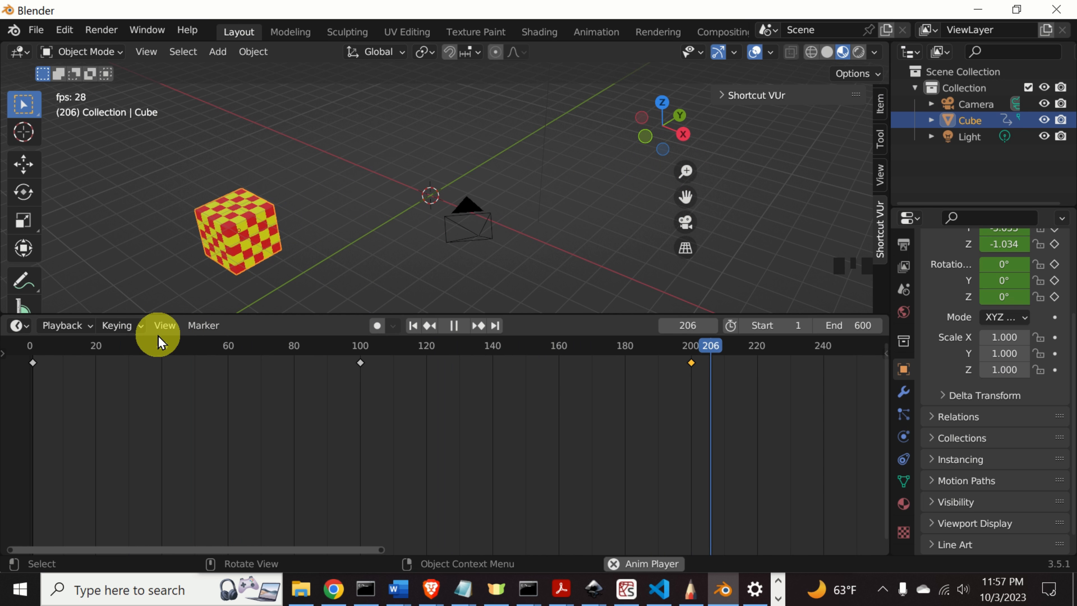
key("space")
key("a")
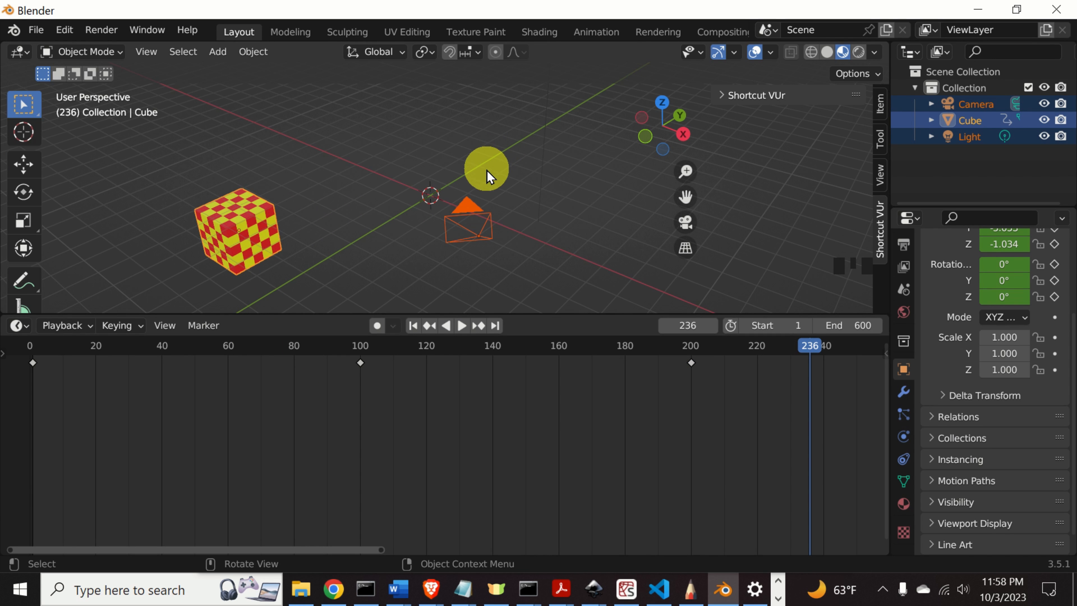
Step: Switch the Timeline area to the Graph Editor and select all the cube's animation curves with X Location active
left_click(26, 326)
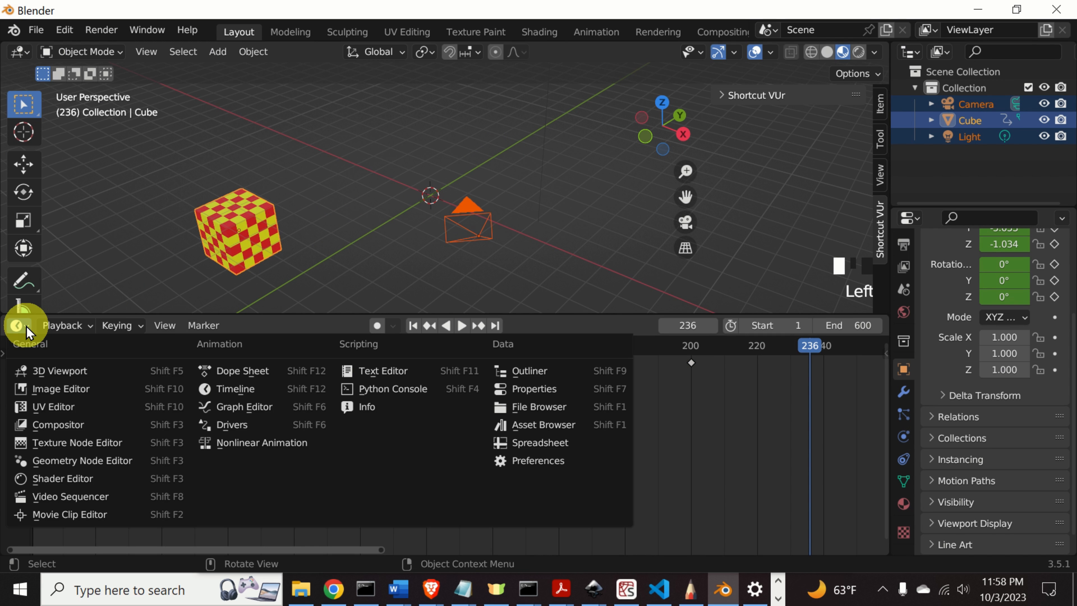
left_click(250, 408)
left_click(90, 407)
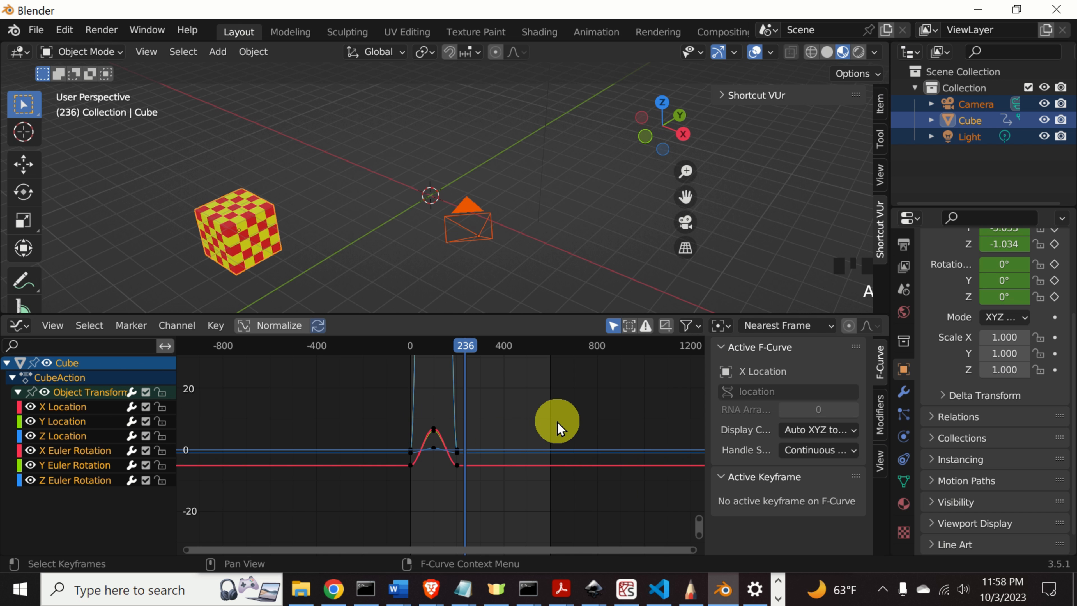
Step: Add a Cycles modifier to the cube's selected curves
key("n")
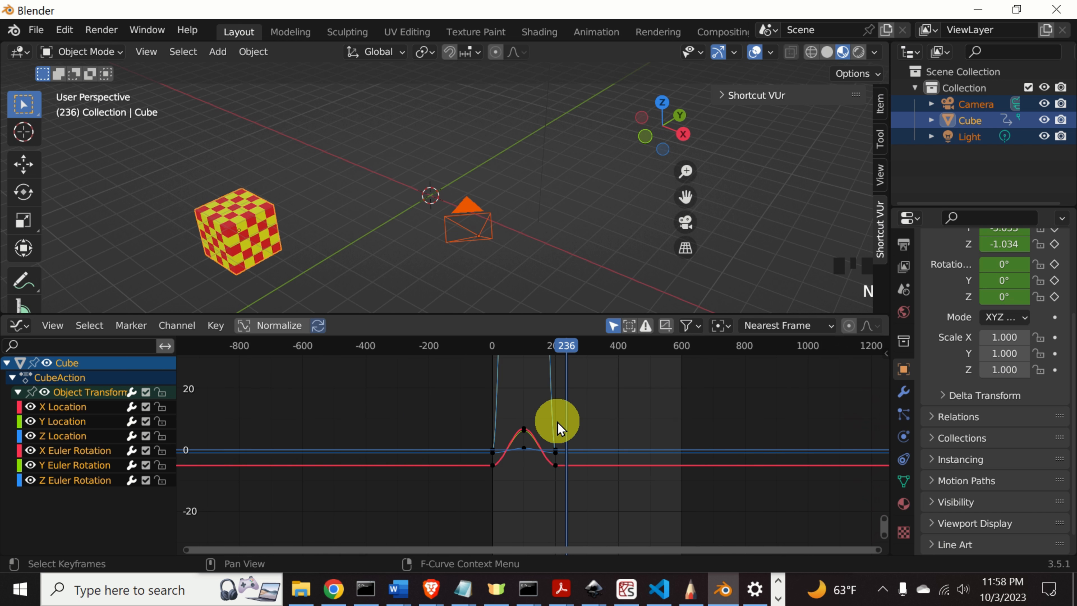
key("n")
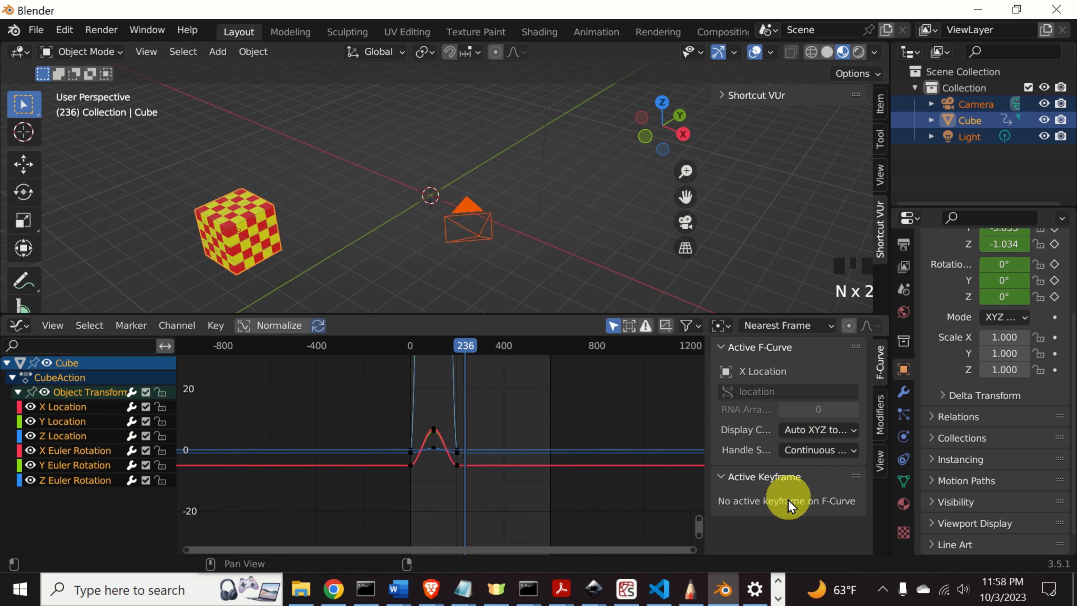
left_click(879, 426)
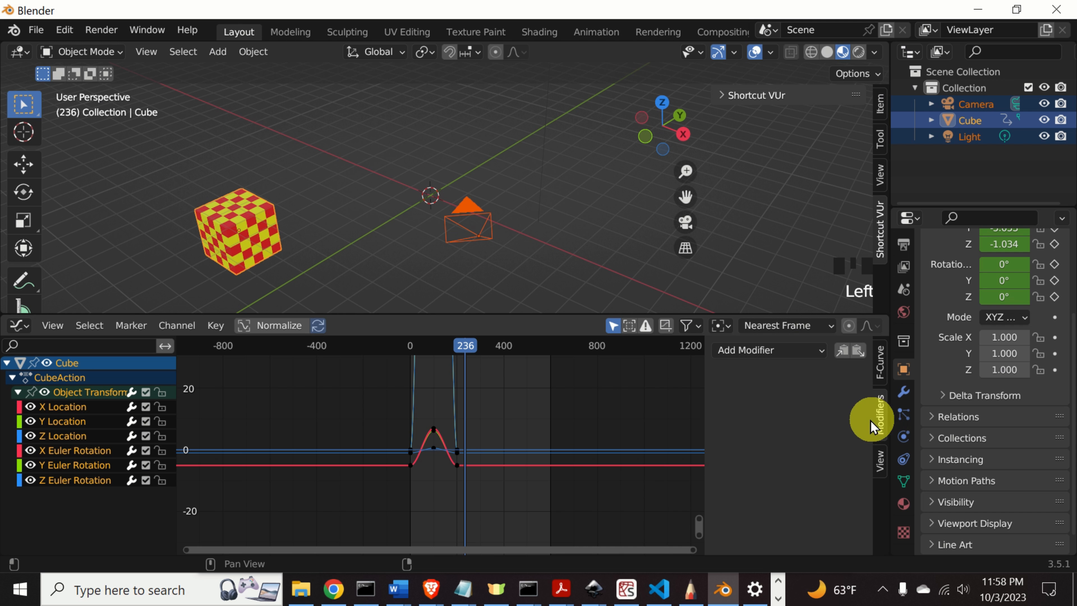
left_click(820, 356)
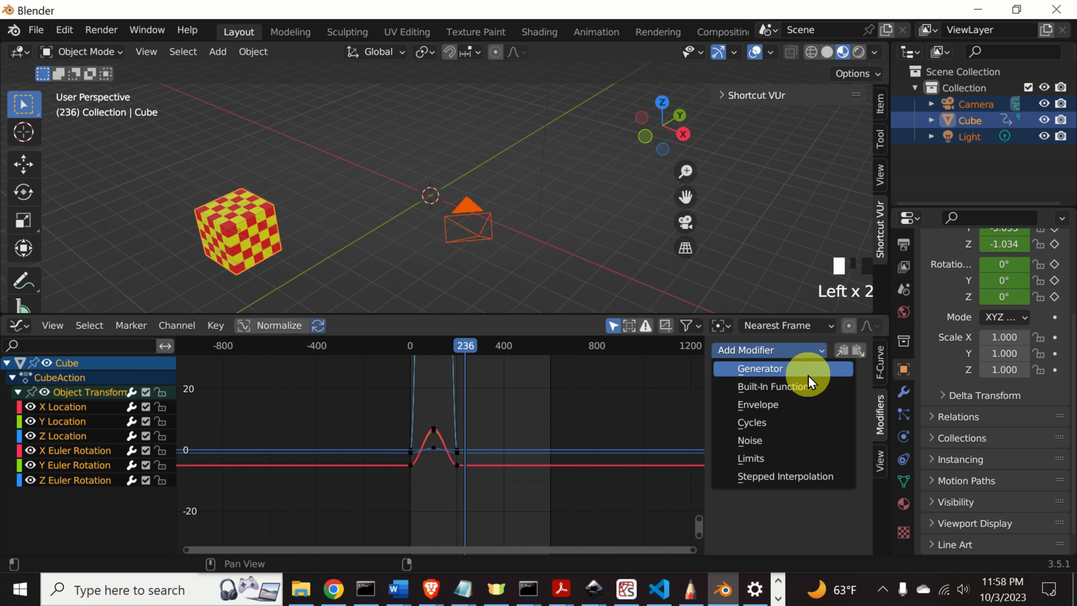
left_click(770, 424)
Step: Set the After count of the X Location curve's Cycles modifier to 2
scroll(490, 428, "up", 1)
scroll(484, 425, "down", 4)
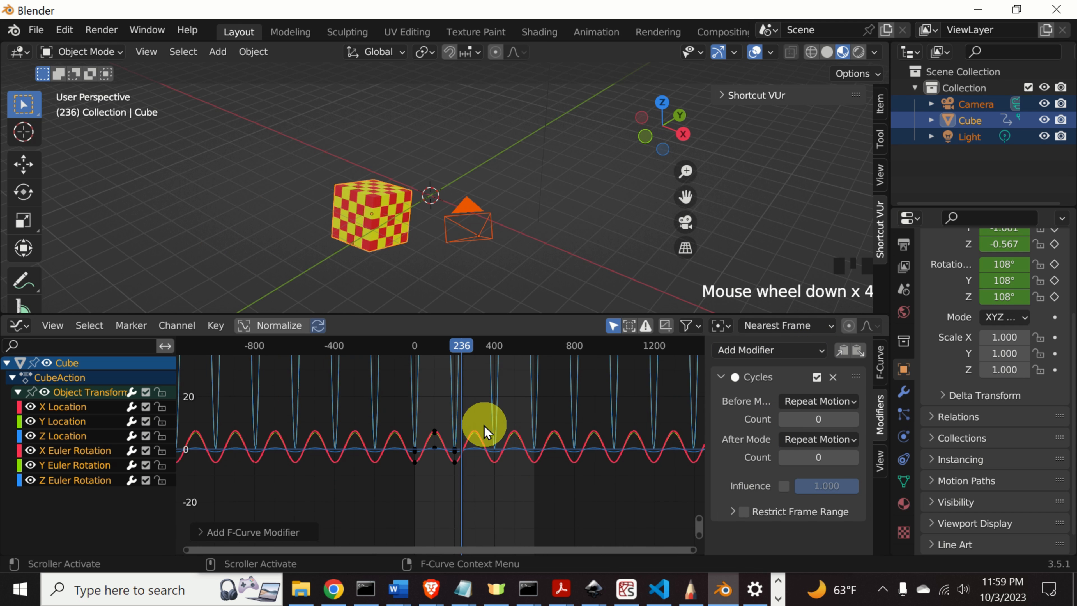
scroll(484, 425, "down", 7)
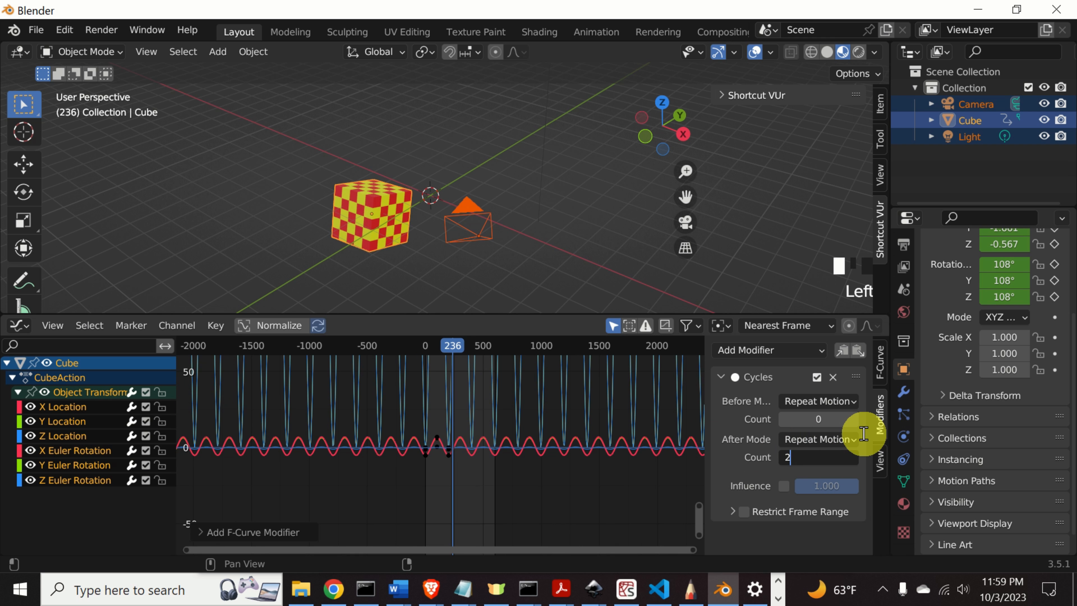
scroll(487, 426, "up", 1)
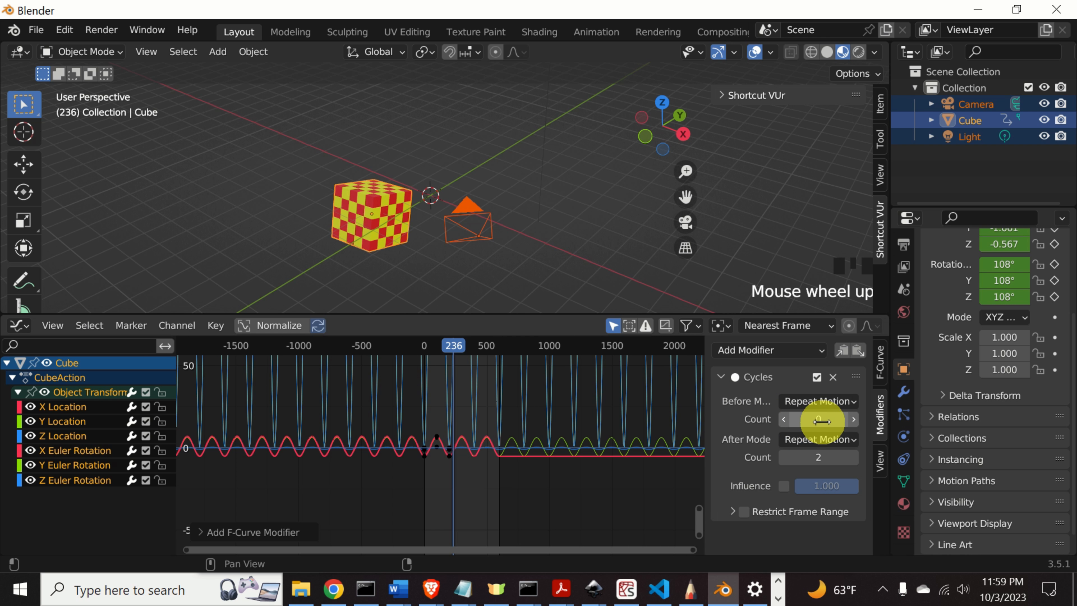
Step: Play the animation from frame 0, examine the repeating location and rotation curves, and stop playback
left_click_drag(453, 346, 423, 346)
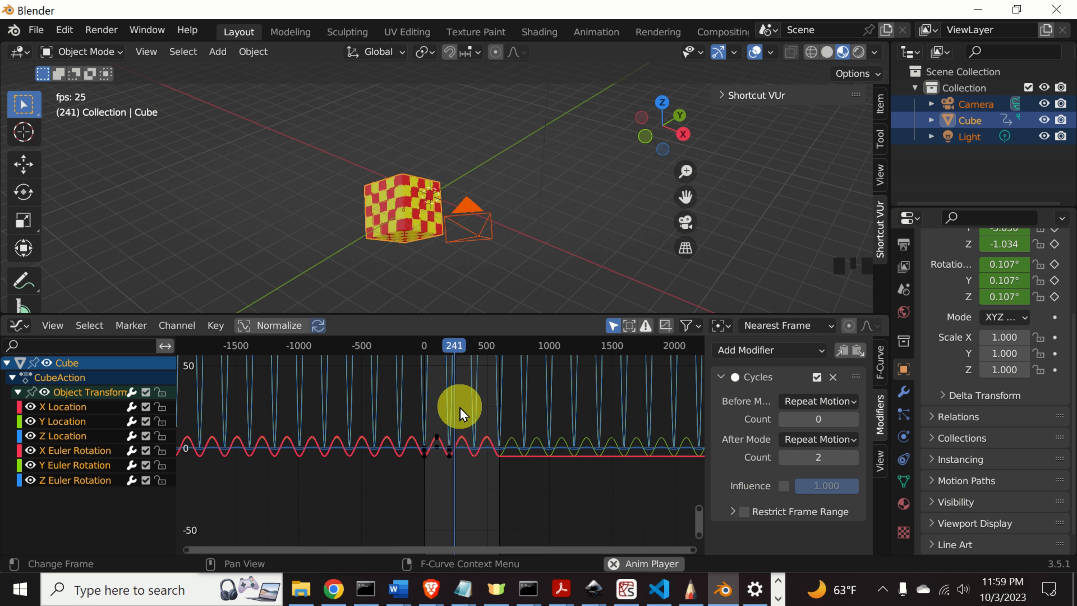
scroll(483, 410, "down", 16)
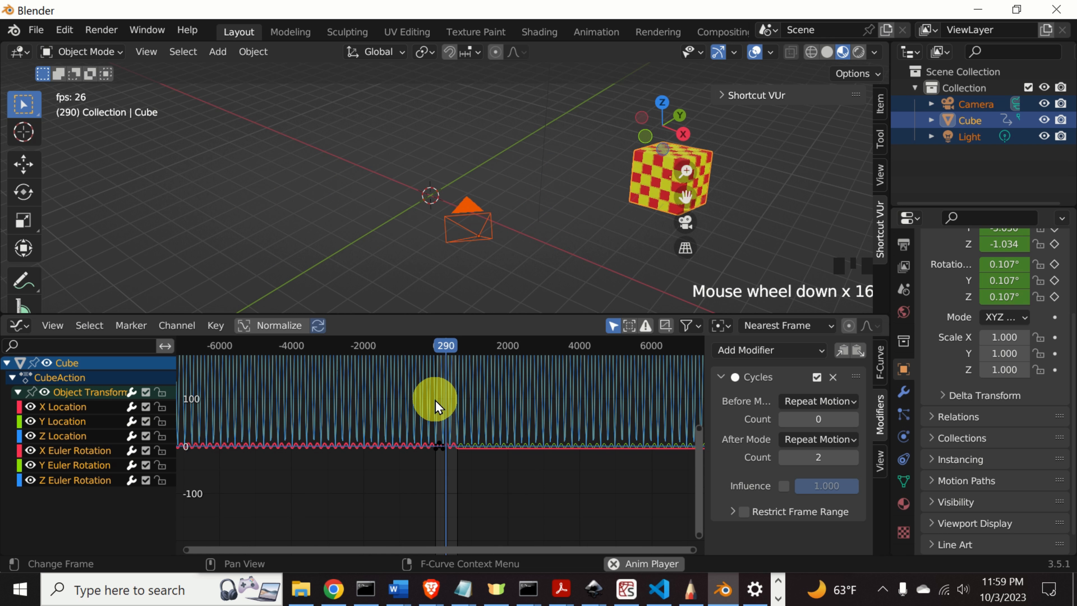
middle_click_drag(435, 400, 410, 484)
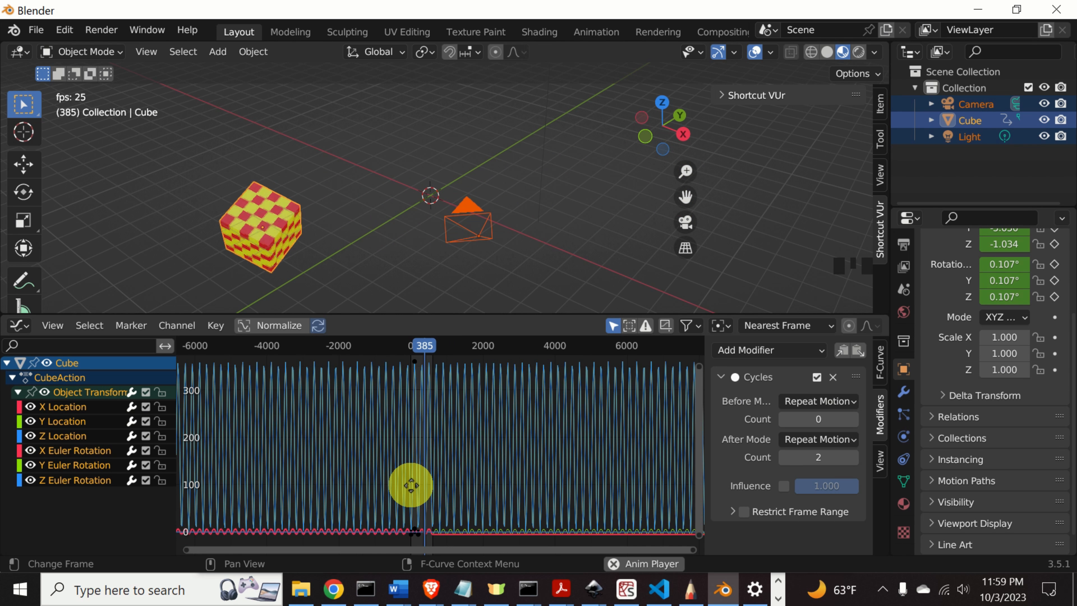
middle_click_drag(411, 484, 414, 488)
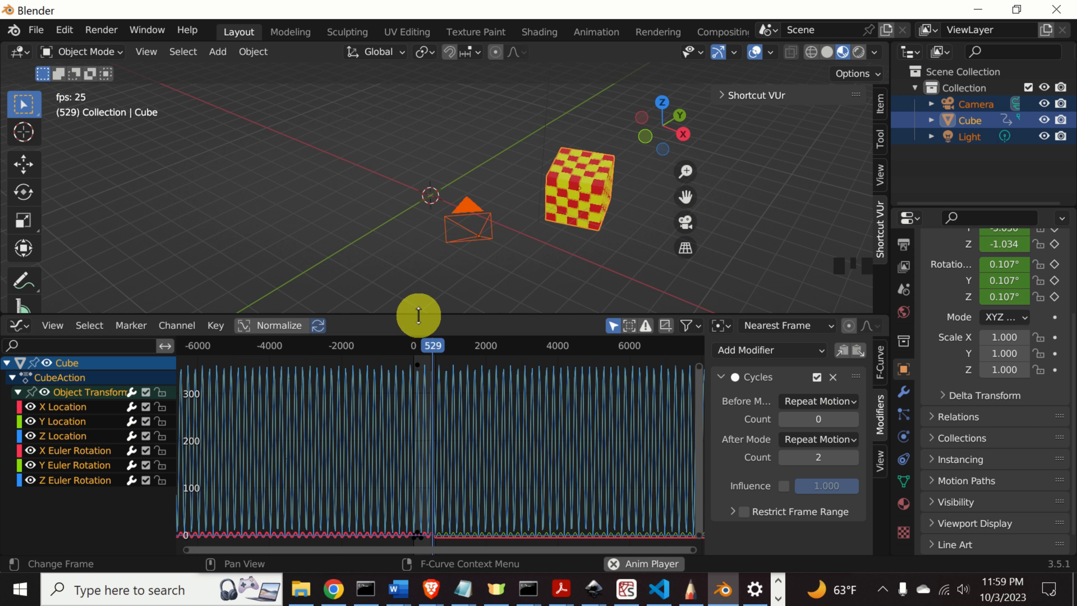
key("space")
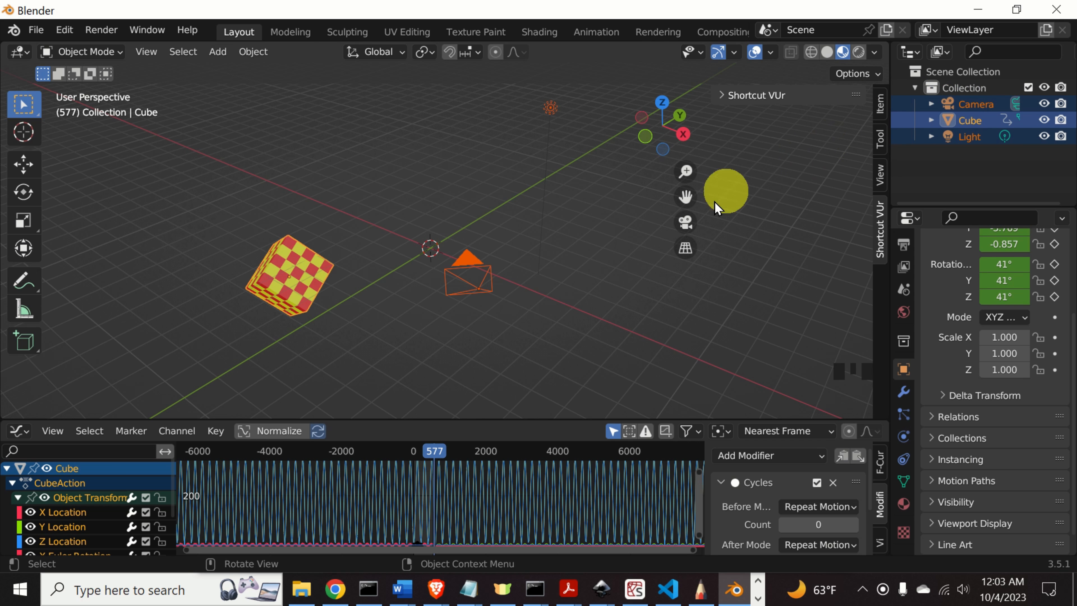
Step: Play the animation through the camera view and open the camera's lens settings
left_click(689, 224)
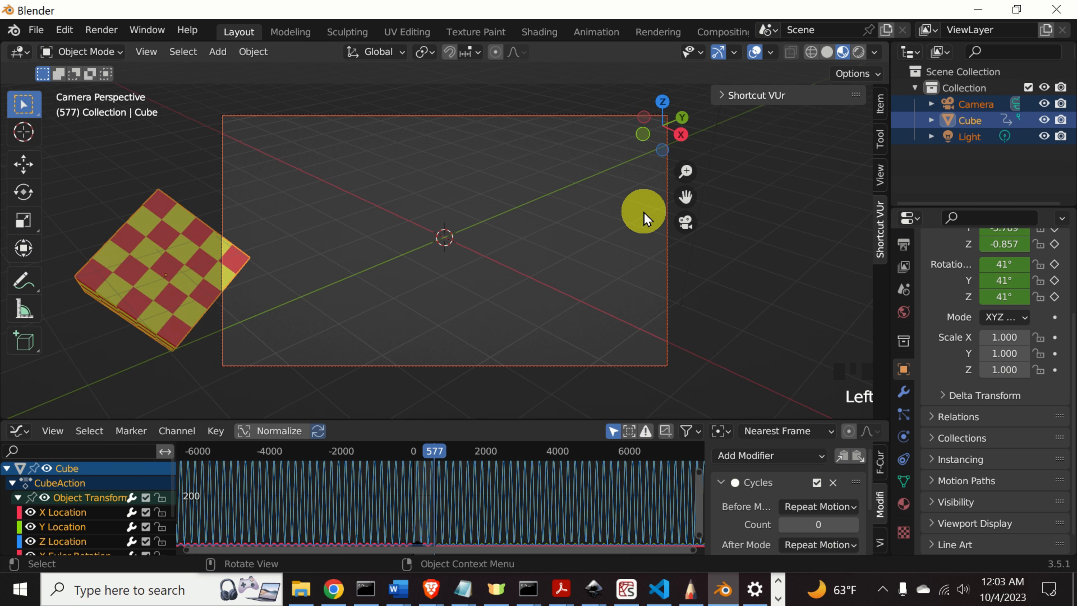
key("space")
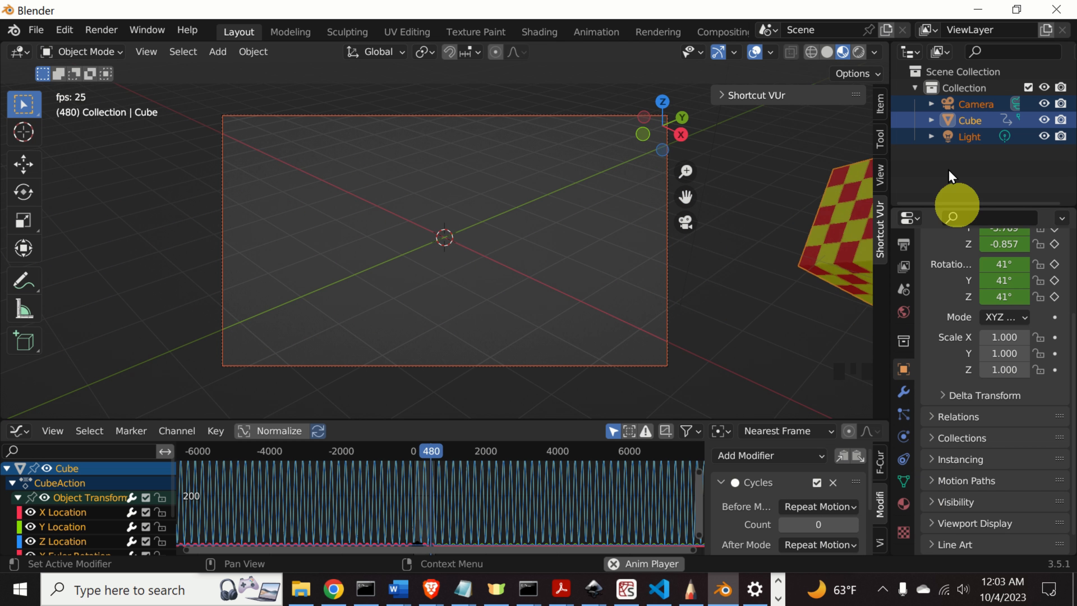
left_click(930, 120)
left_click(929, 104)
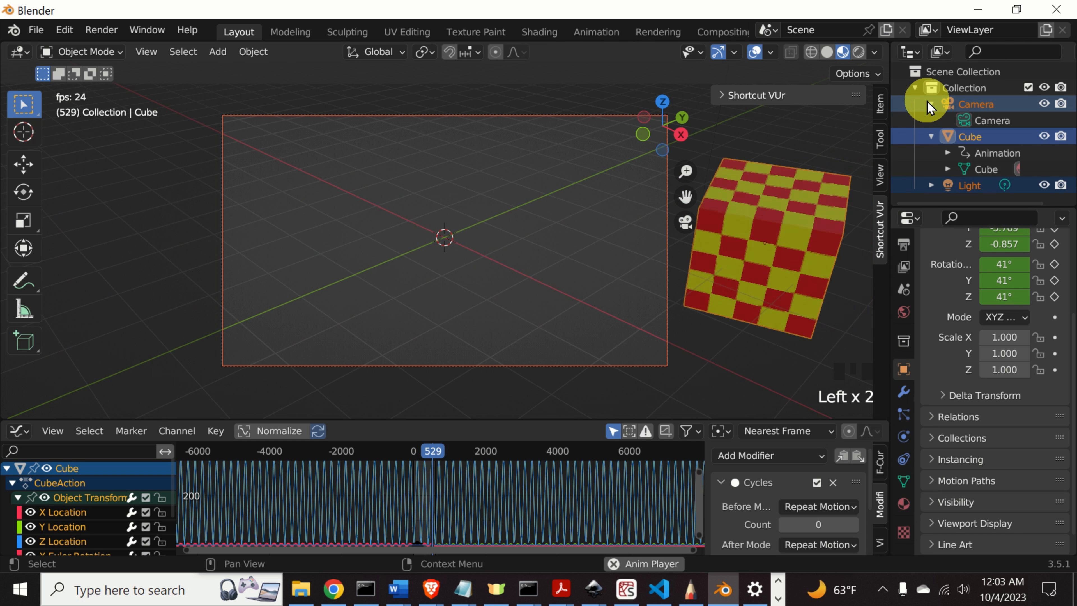
left_click(975, 121)
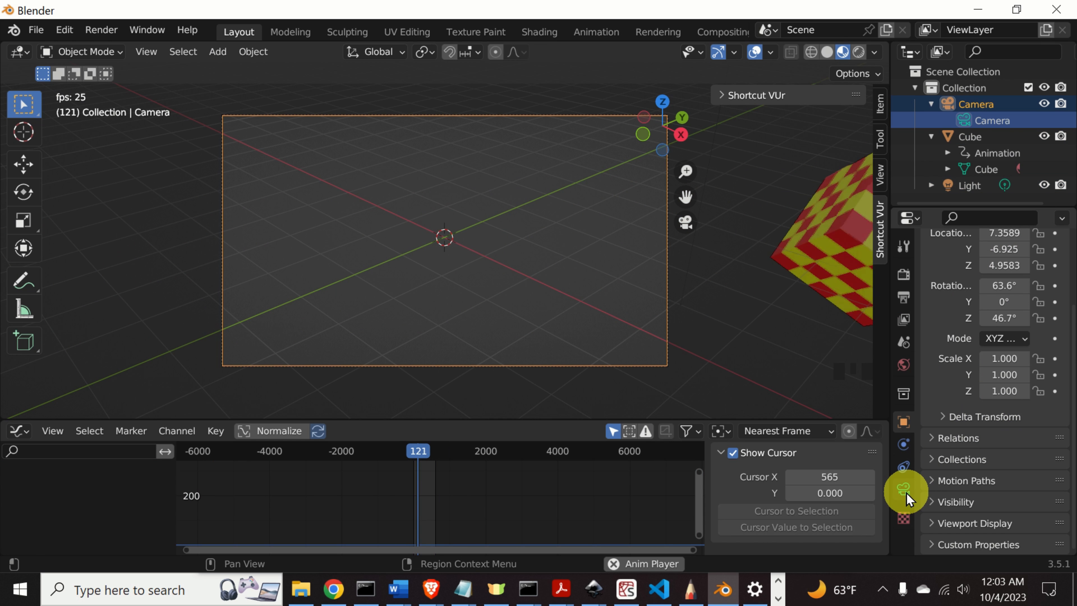
left_click(903, 489)
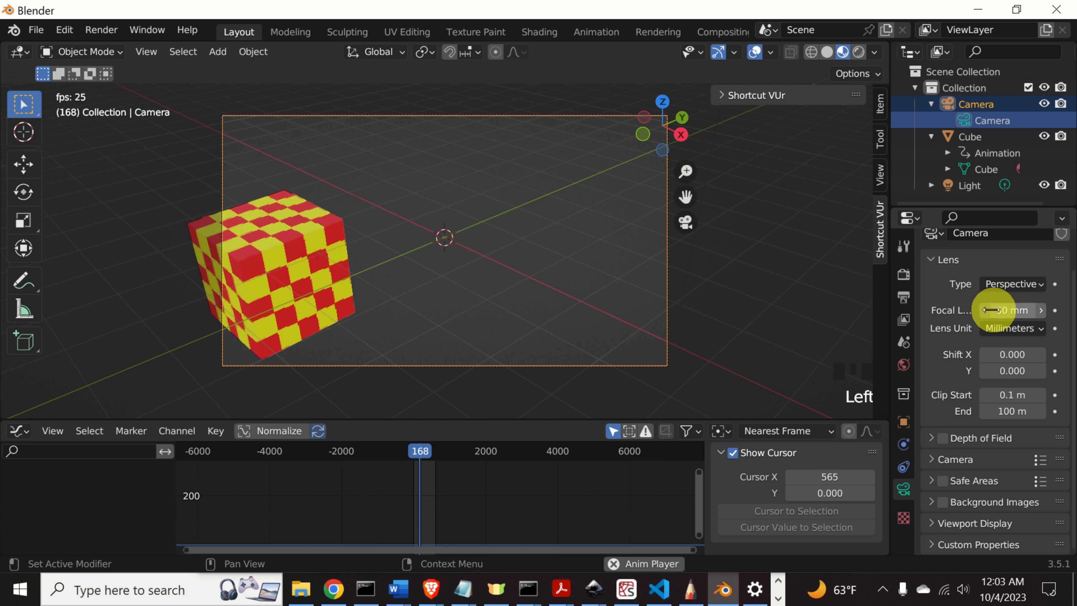
Step: Lower the camera's focal length to 14 mm
left_click(983, 311)
double_click(984, 310)
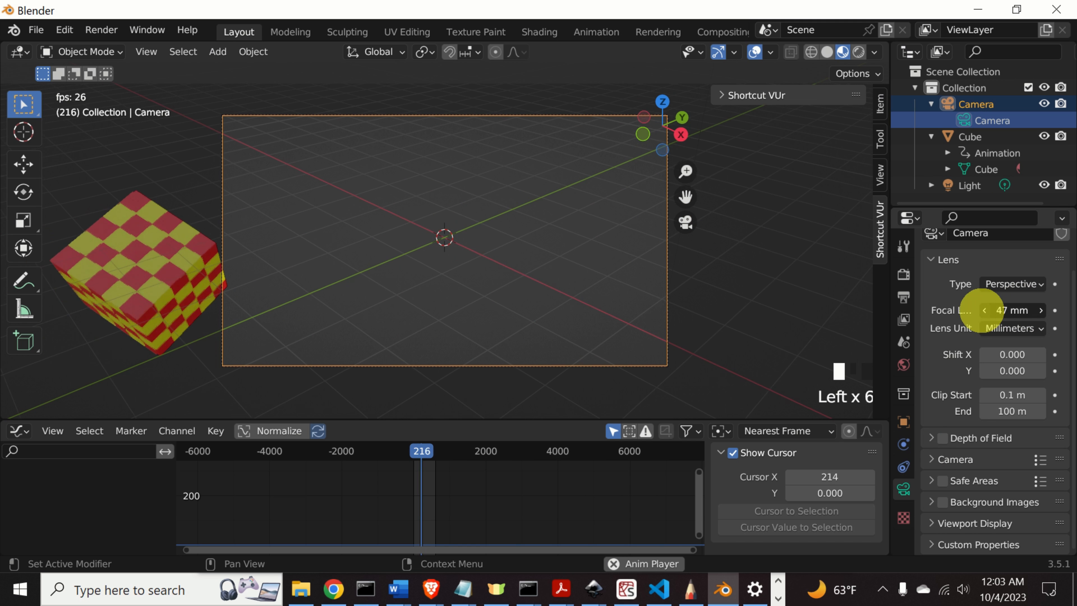
double_click(983, 310)
double_click(983, 310)
double_click(984, 310)
double_click(984, 310)
left_click(984, 310)
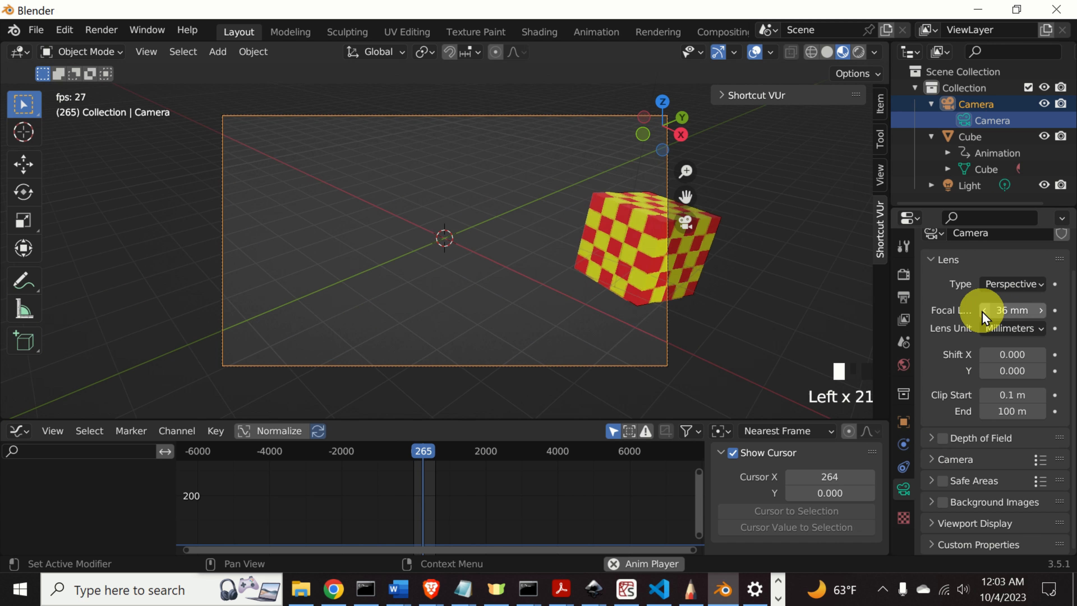
double_click(984, 310)
double_click(983, 310)
double_click(984, 311)
left_click(984, 310)
double_click(984, 310)
double_click(984, 310)
triple_click(984, 310)
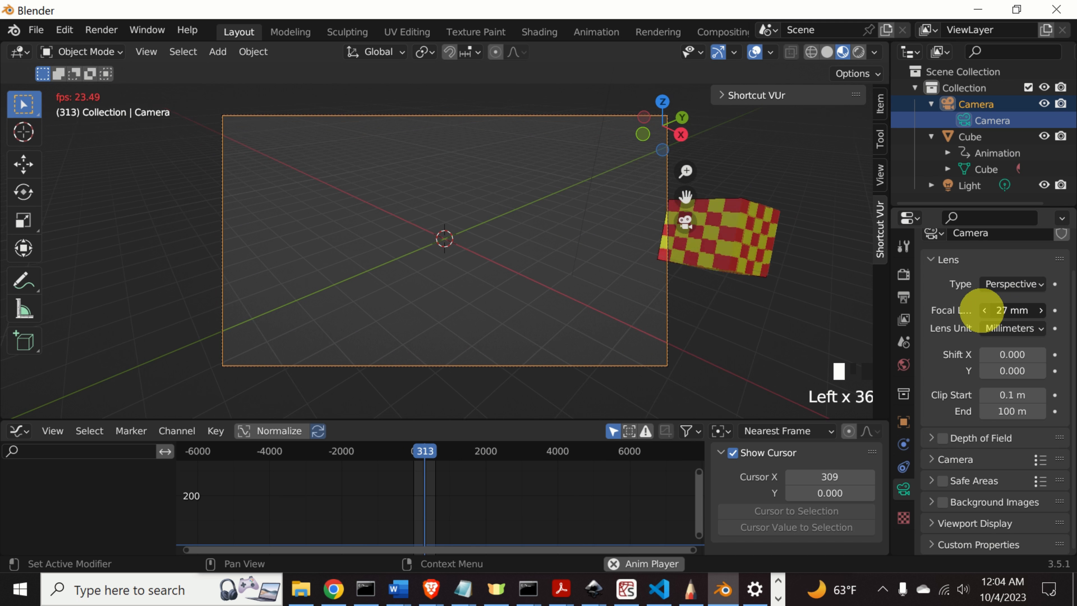
double_click(984, 310)
triple_click(983, 310)
triple_click(984, 310)
double_click(984, 310)
double_click(984, 310)
triple_click(984, 311)
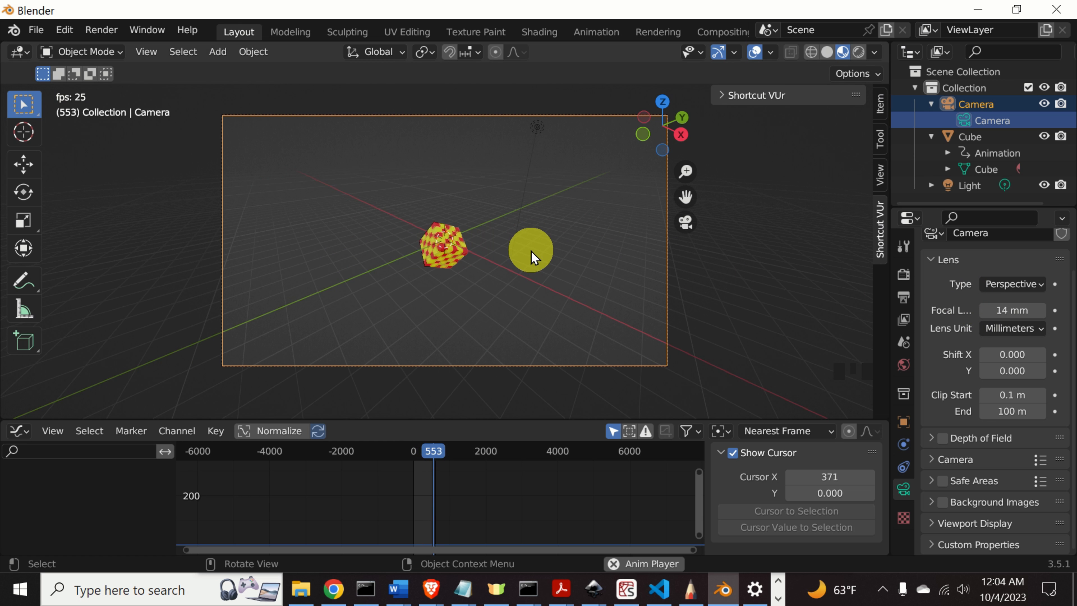
Step: Move the camera to shift the framing around the cube's path and set its focal length to 18 mm
key("g")
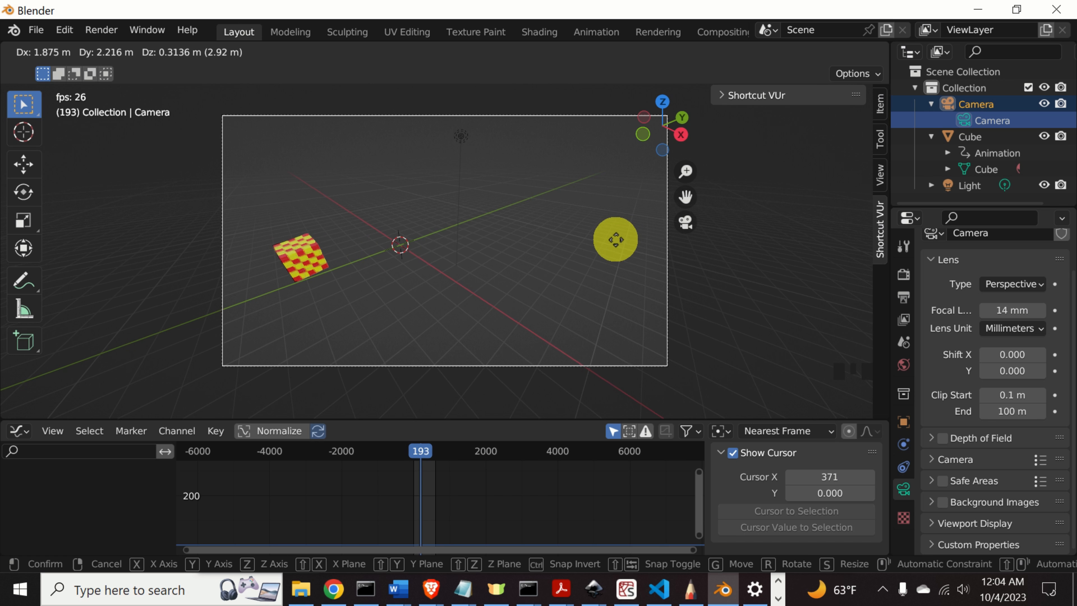
left_click(613, 260)
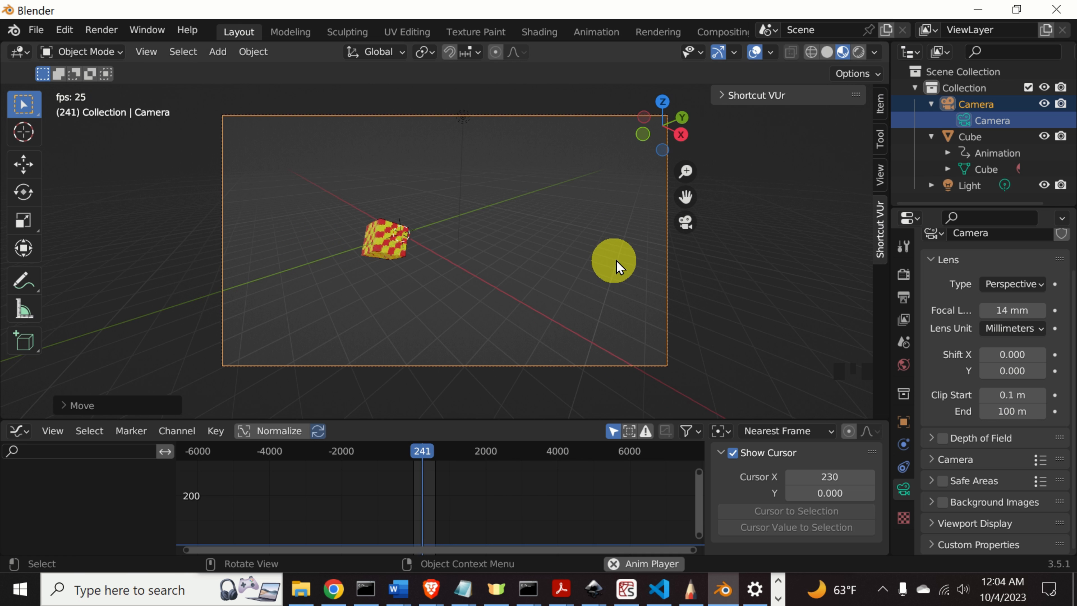
left_click(1041, 312)
left_click(1041, 312)
left_click(1041, 312)
left_click(1041, 311)
left_click(1041, 312)
left_click(1041, 312)
left_click(1041, 311)
left_click(1041, 312)
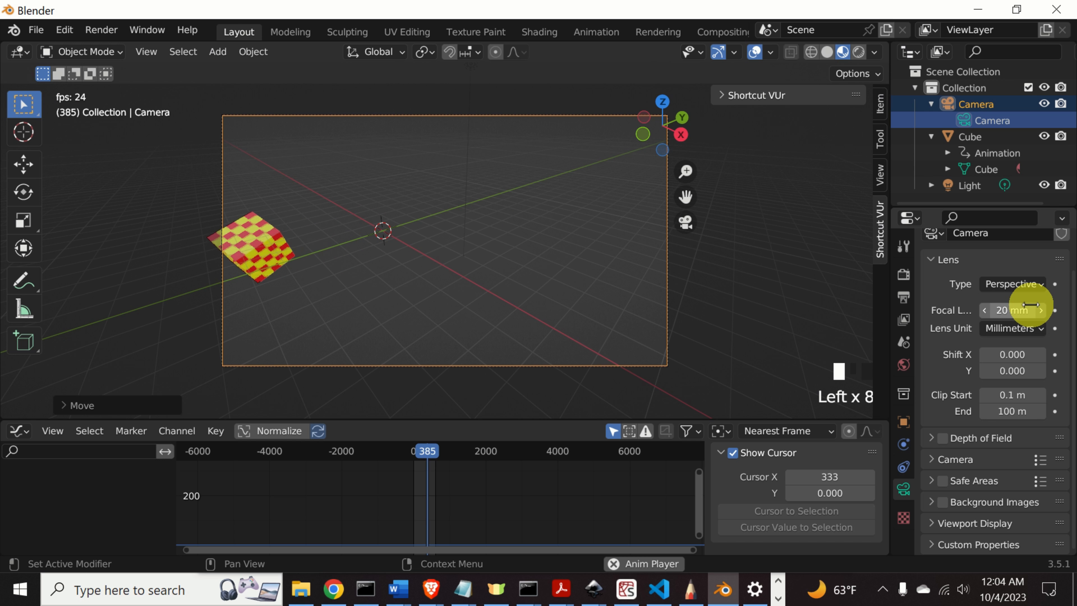
left_click(982, 310)
left_click(982, 310)
left_click(982, 310)
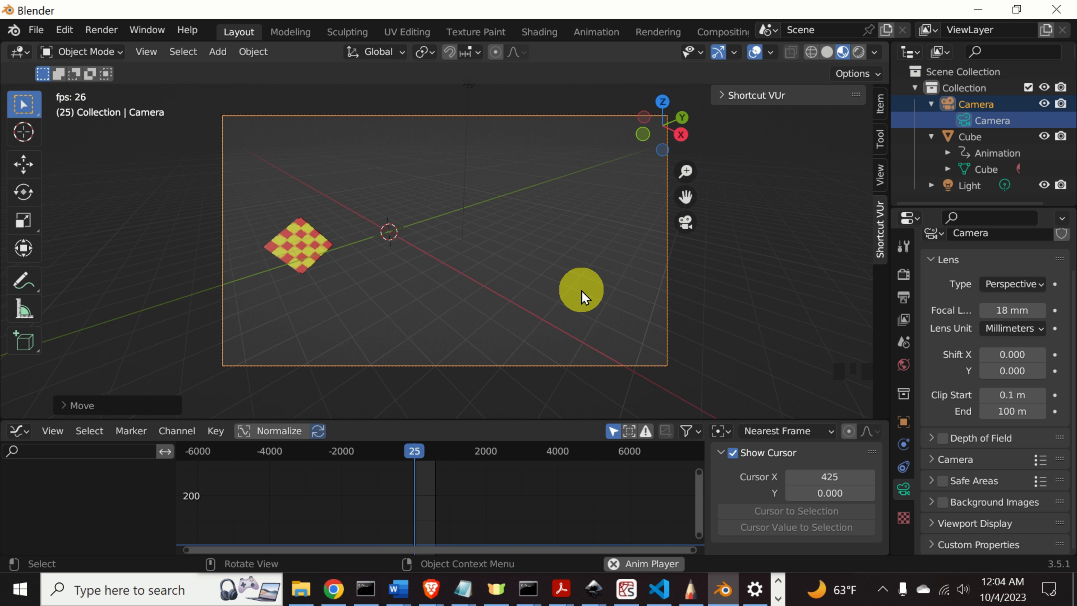
Step: Move the camera to about X 9.14 m, Y -5.20 m, Z 4.73 m and leave the camera view
key("g")
left_click(564, 287)
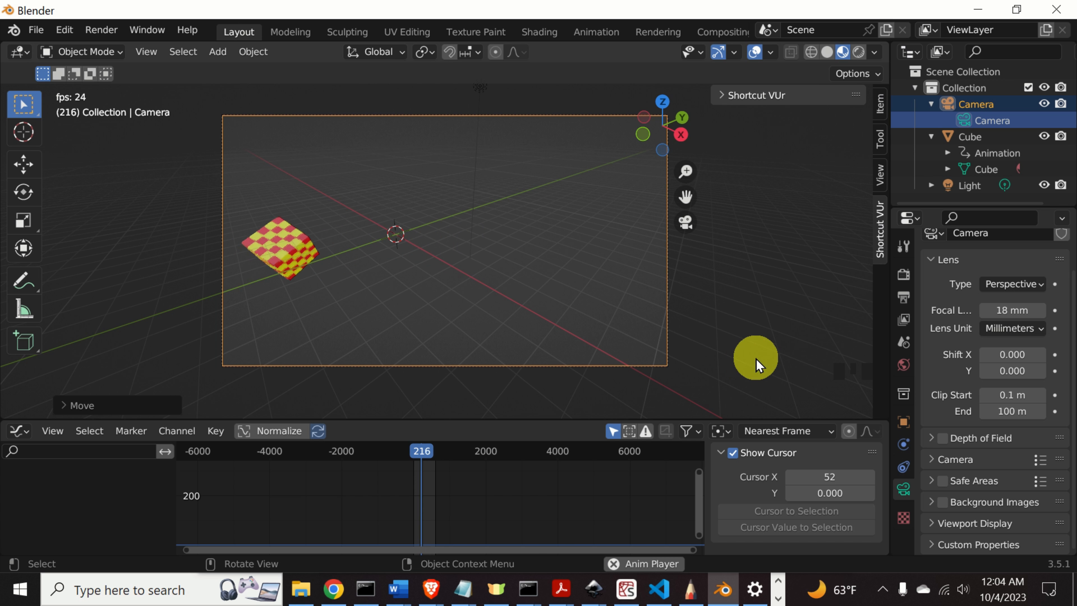
left_click(685, 221)
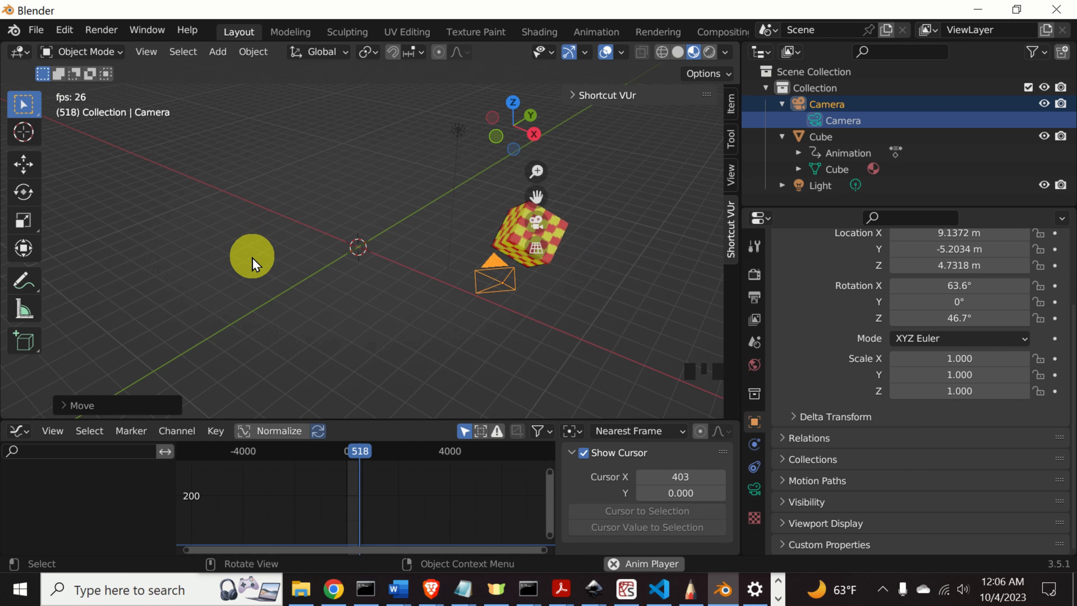
Step: Choose C:\tmp\image as the render output path in the scene's output settings
left_click(755, 297)
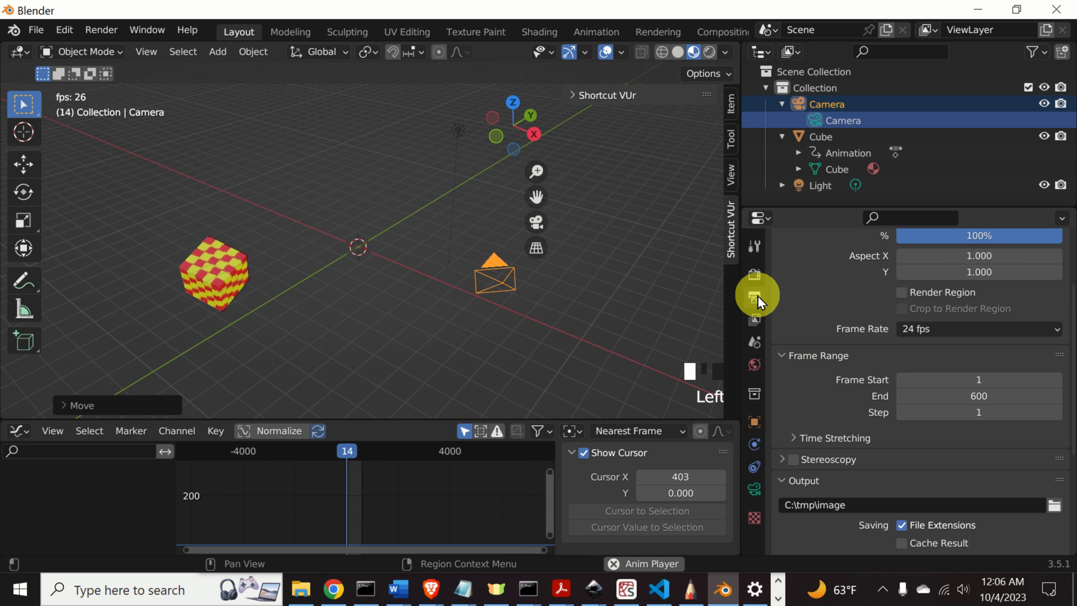
scroll(848, 361, "down", 4)
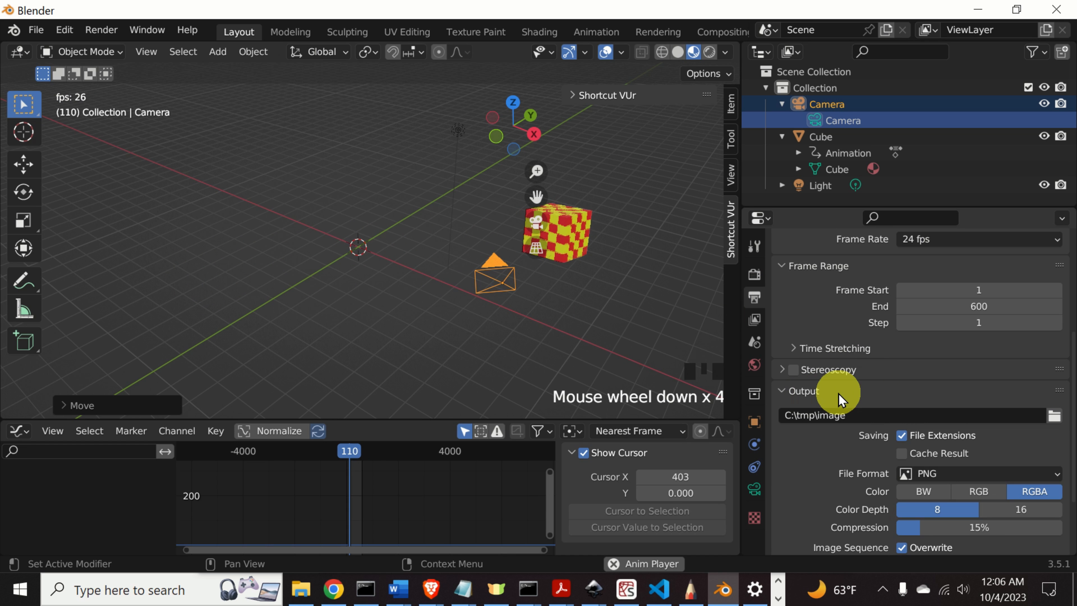
scroll(837, 397, "down", 1)
left_click(1053, 394)
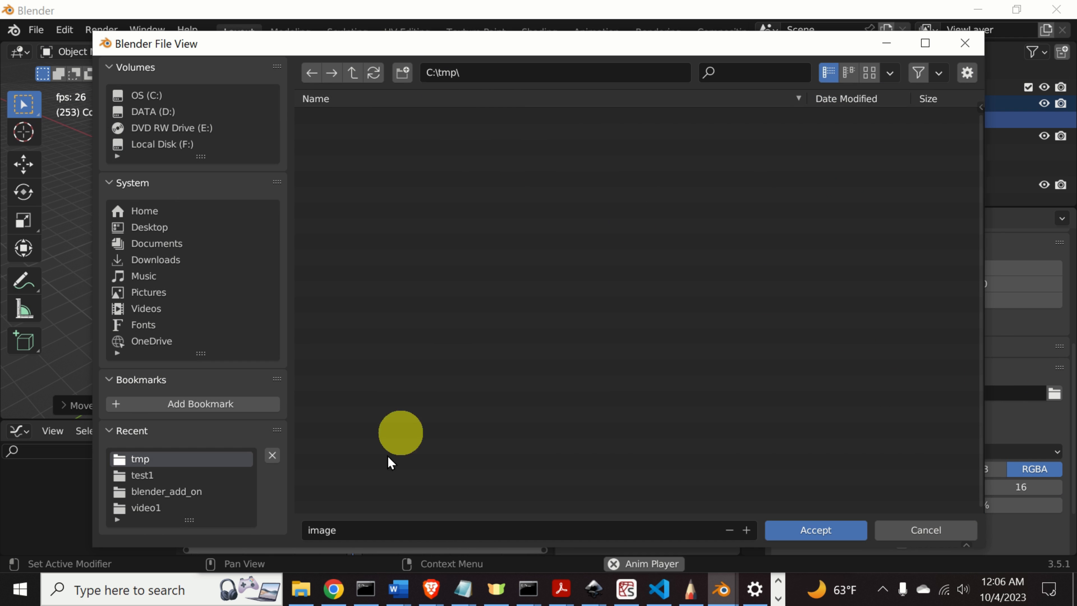
left_click(354, 522)
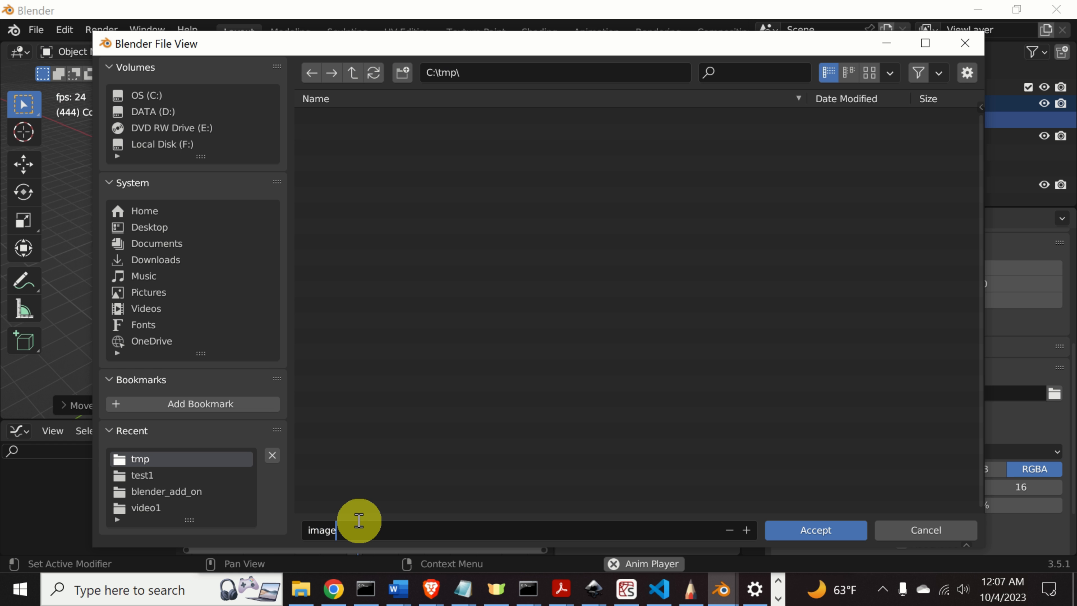
left_click(822, 531)
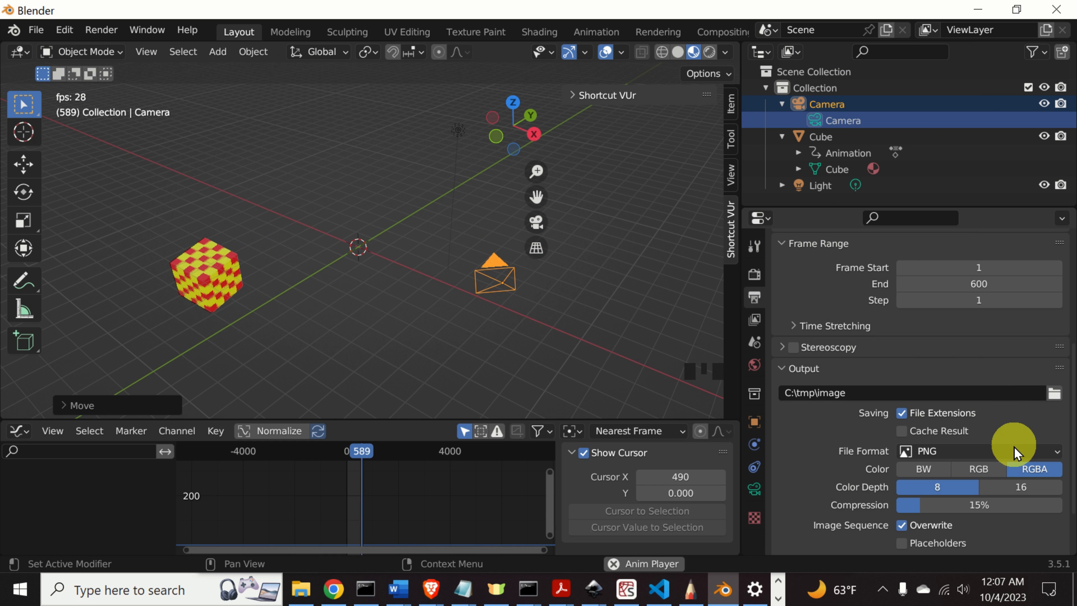
Step: Keep PNG as the output file format and render the full animation as an image sequence
left_click(1052, 453)
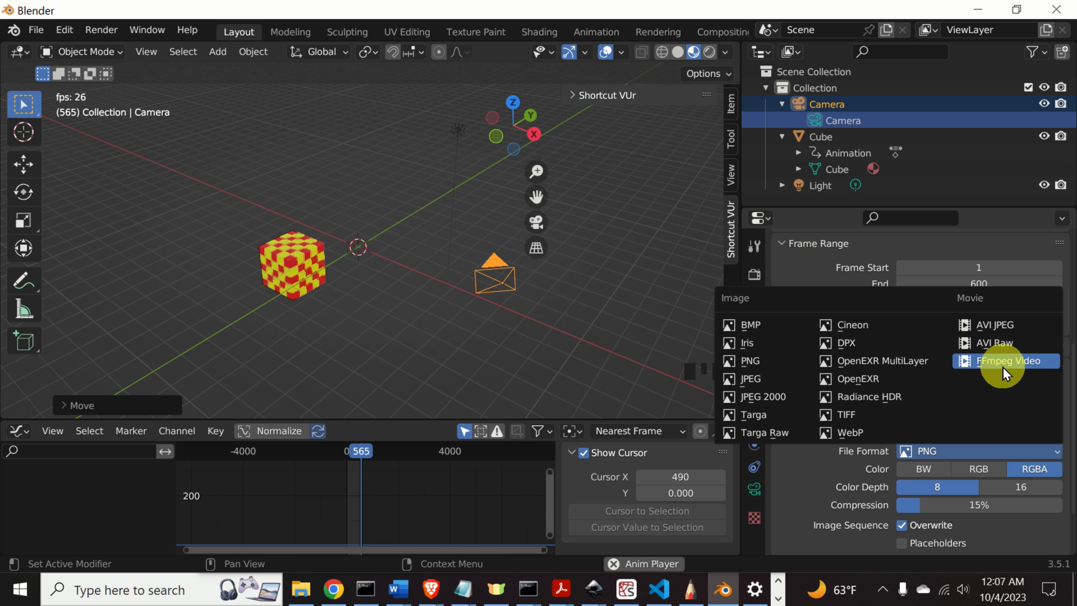
left_click(756, 360)
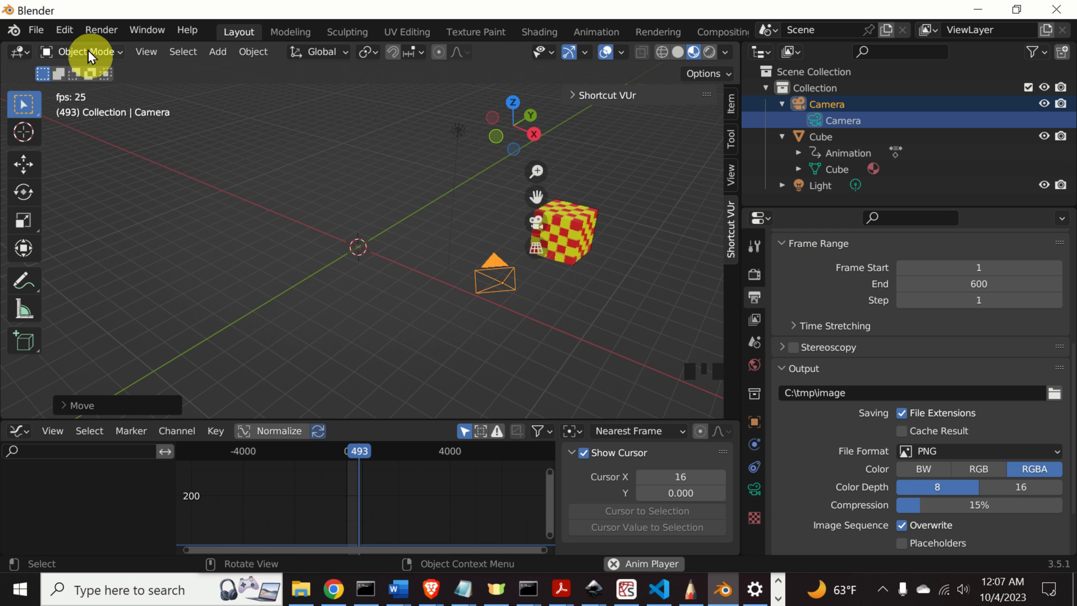
left_click(104, 31)
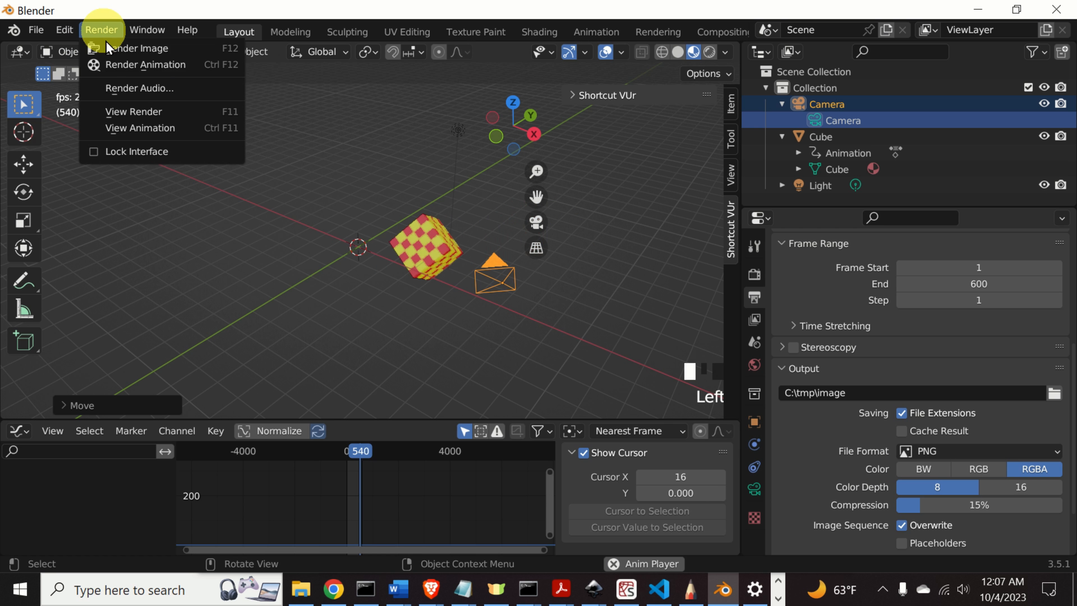
left_click(153, 64)
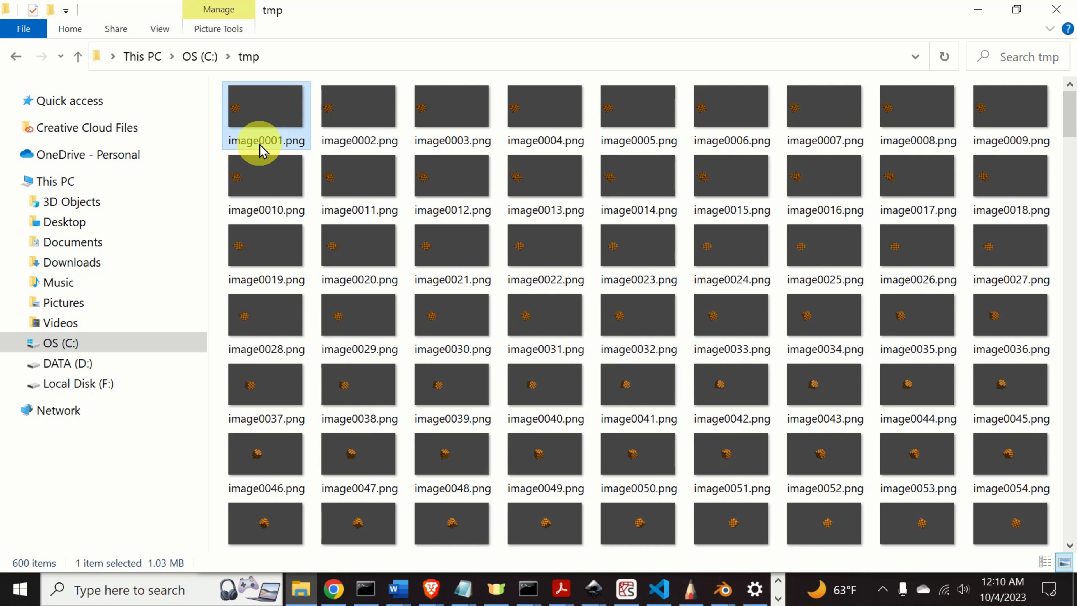
Step: Inspect the rendered frames in the tmp folder by viewing image0001.png, image0600.png and image0292.png
double_click(264, 128)
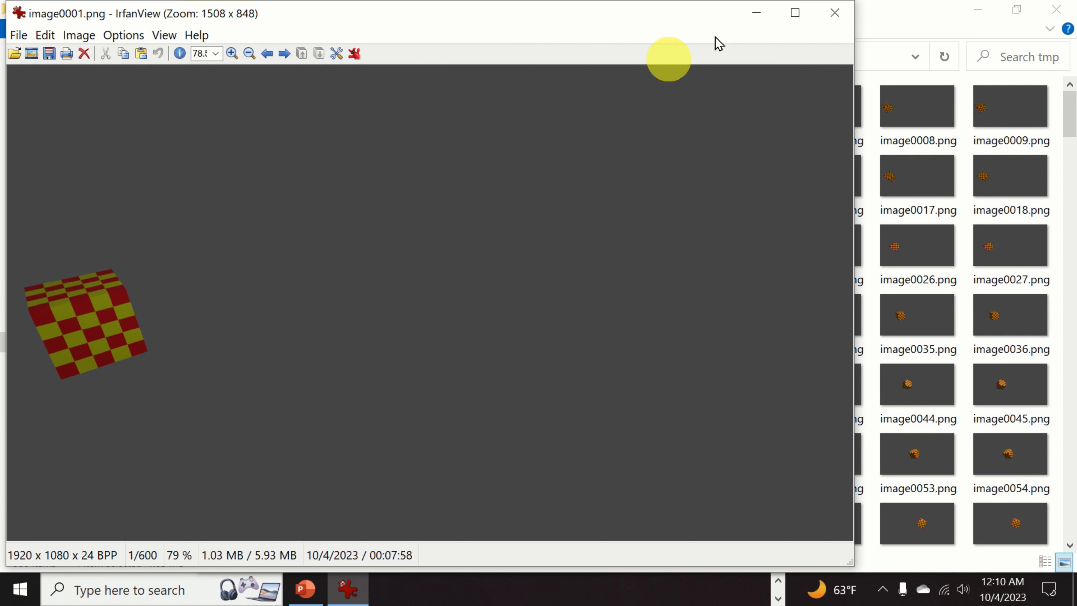
left_click(834, 13)
scroll(781, 276, "down", 20)
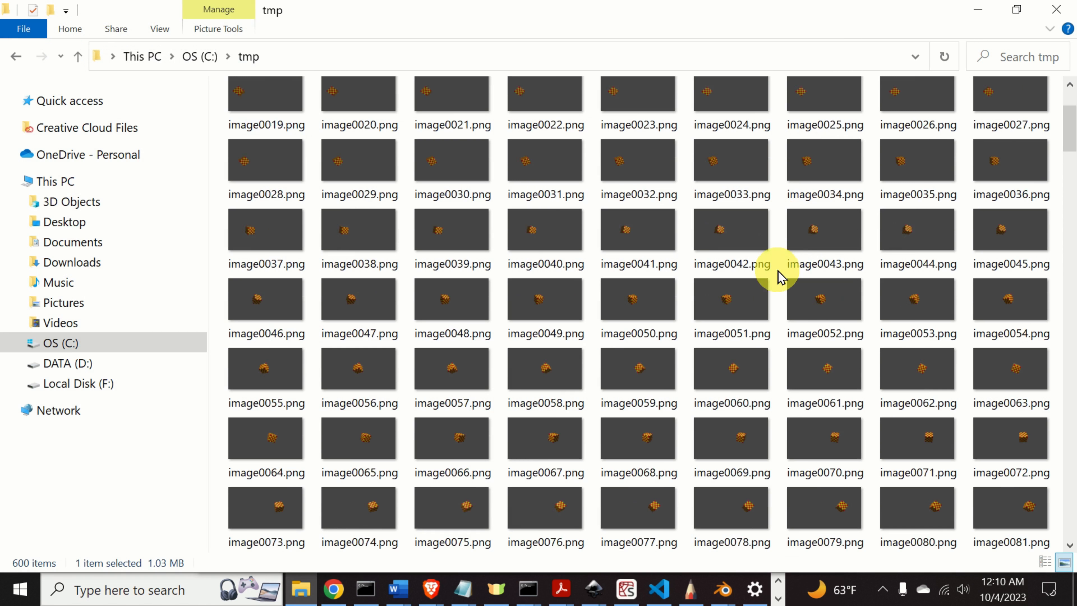
scroll(905, 282, "down", 12)
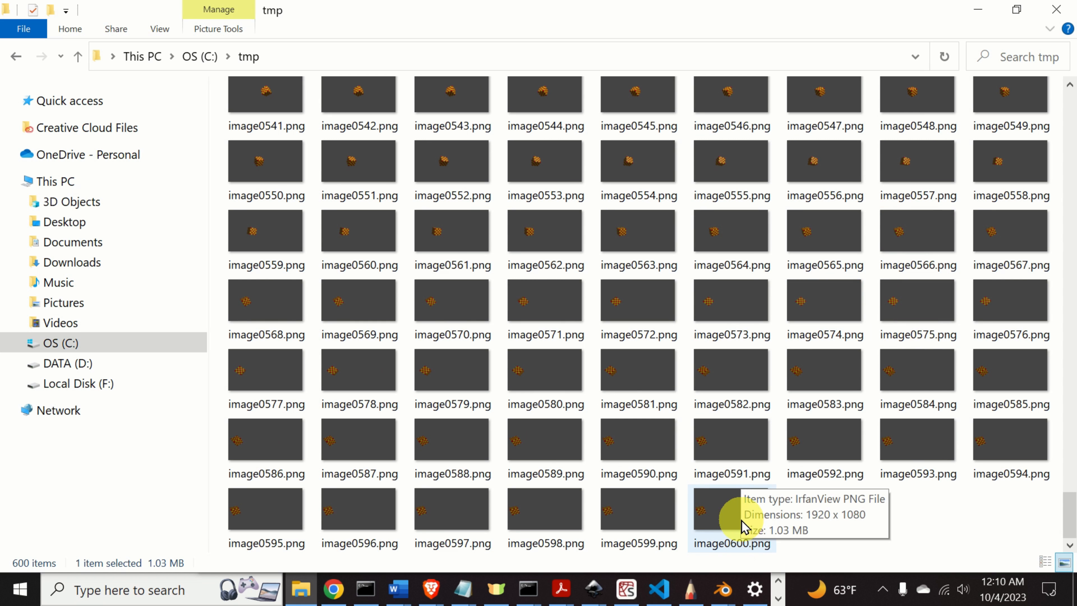
double_click(732, 524)
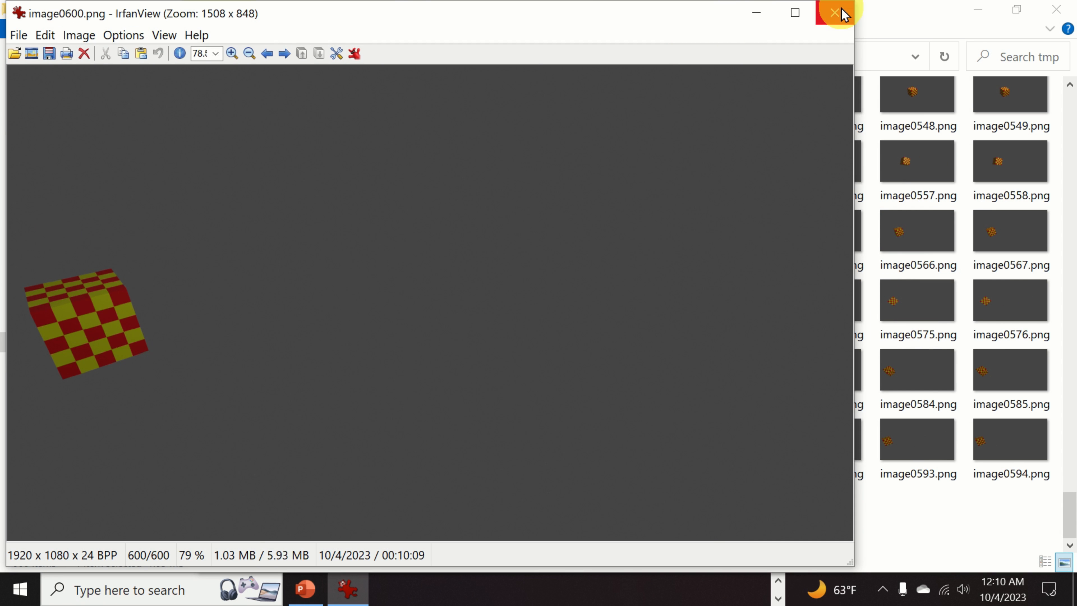
left_click(834, 13)
scroll(711, 234, "up", 18)
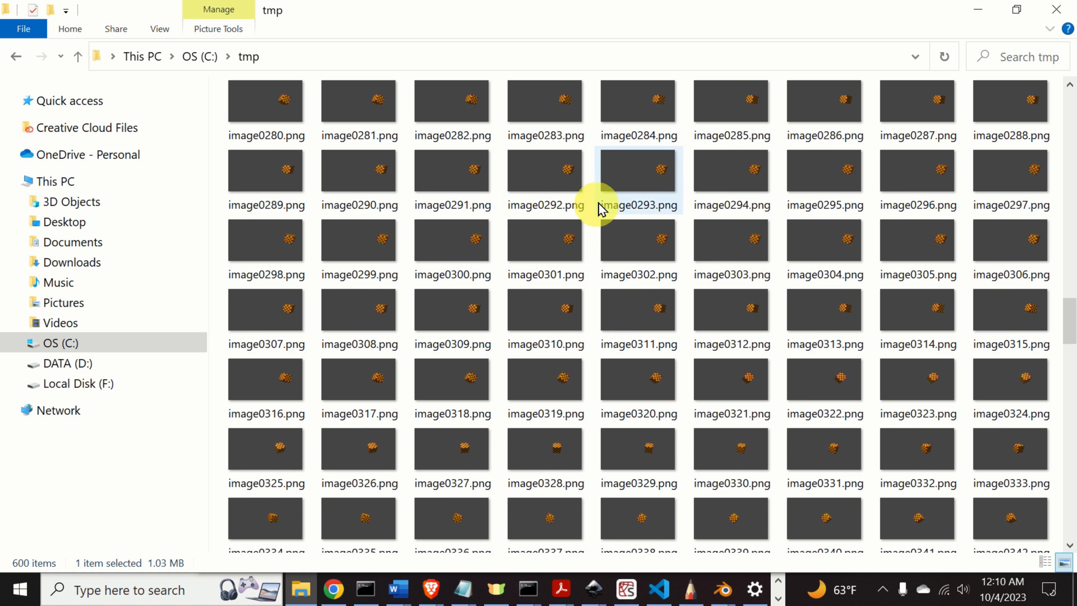
double_click(554, 185)
left_click(835, 12)
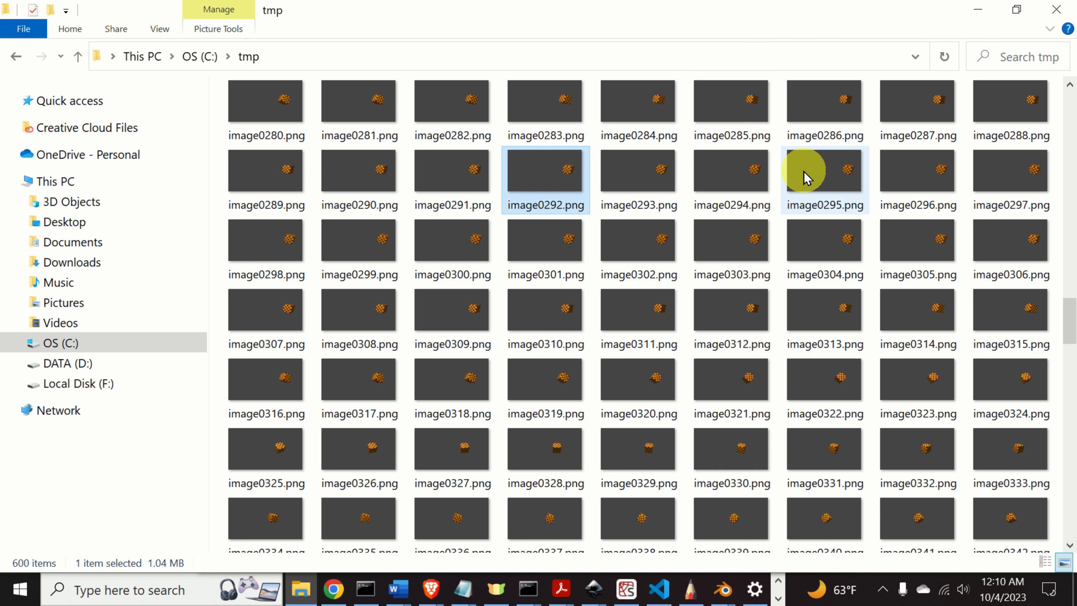
mouse_move(806, 178)
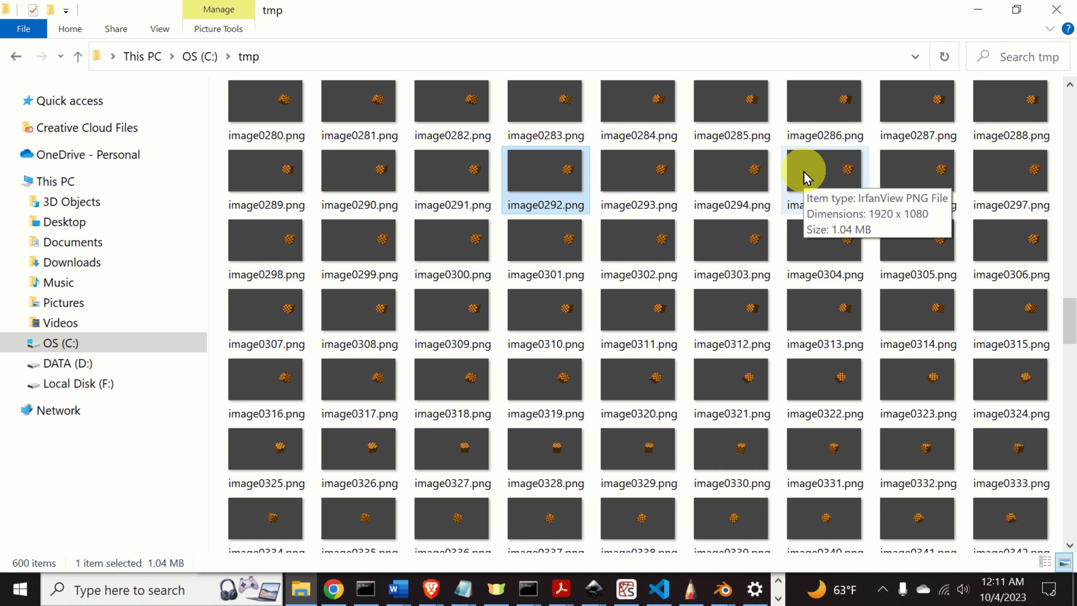
Step: Switch back to Blender, close the render result window and return to the main scene window
left_click(722, 589)
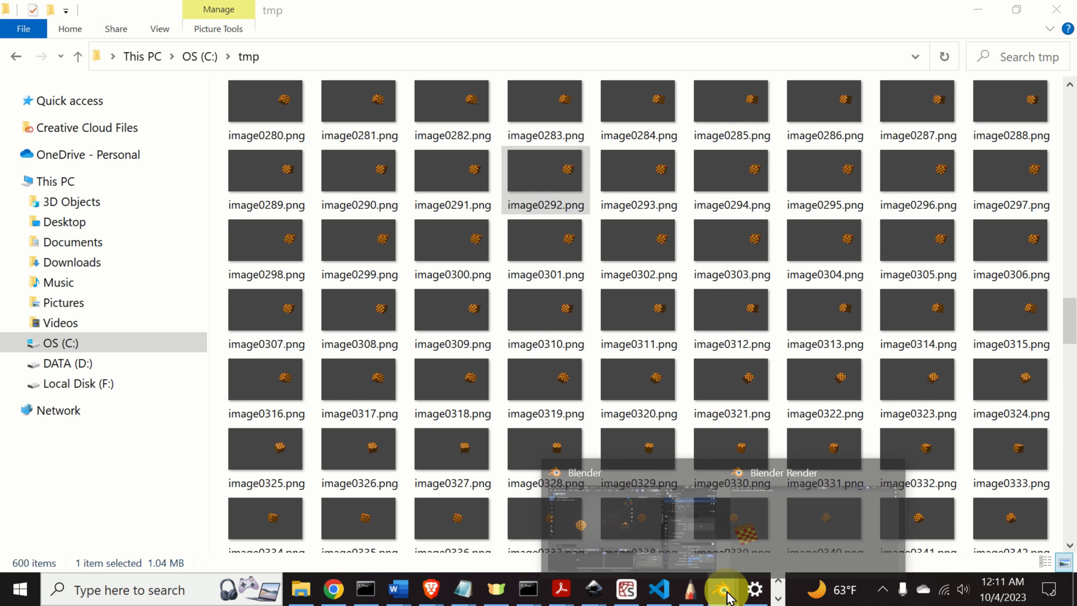
left_click(818, 538)
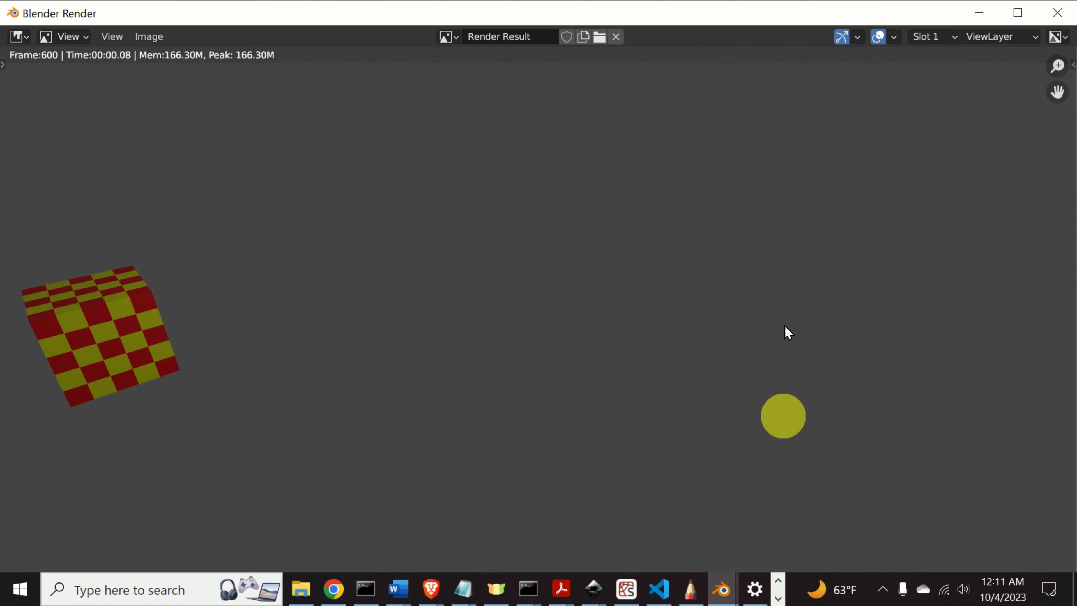
left_click(1070, 5)
left_click(728, 596)
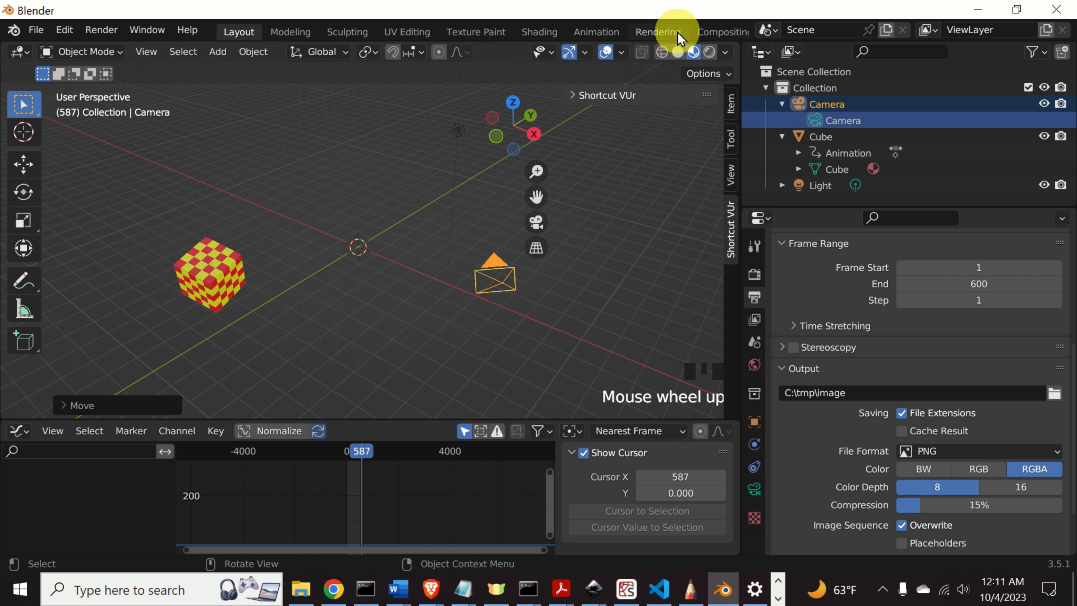
Step: Add a new Video Editing workspace to the project
scroll(677, 38, "down", 12)
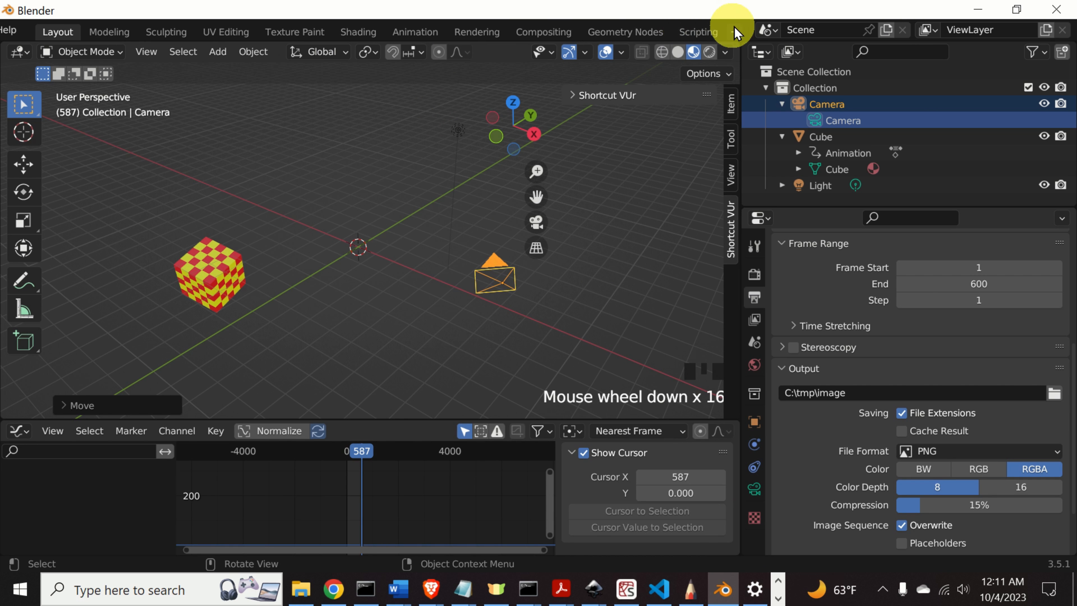
left_click(735, 33)
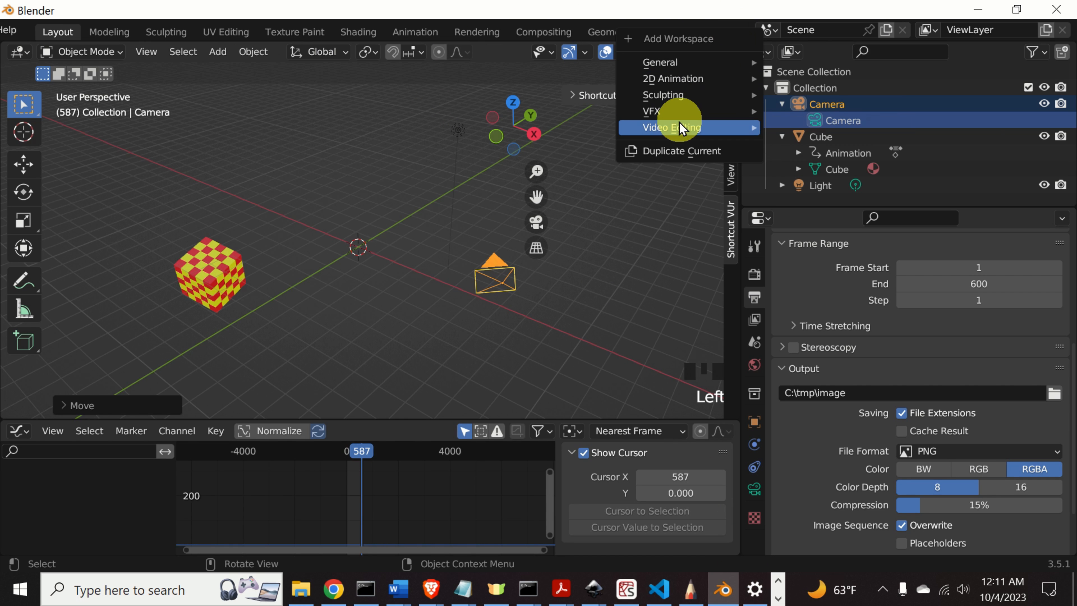
mouse_move(678, 134)
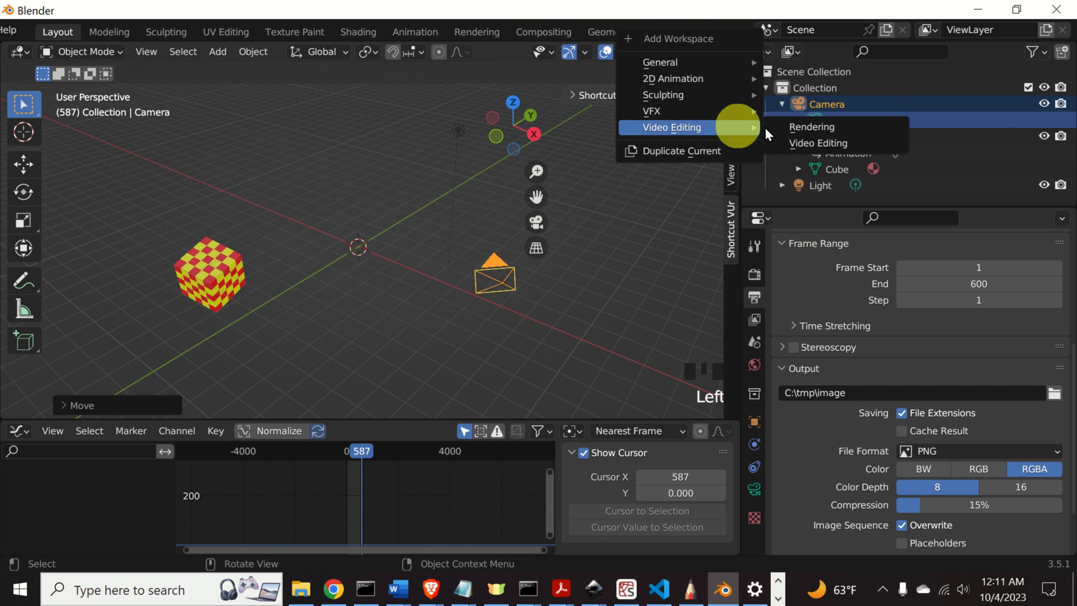
left_click(817, 144)
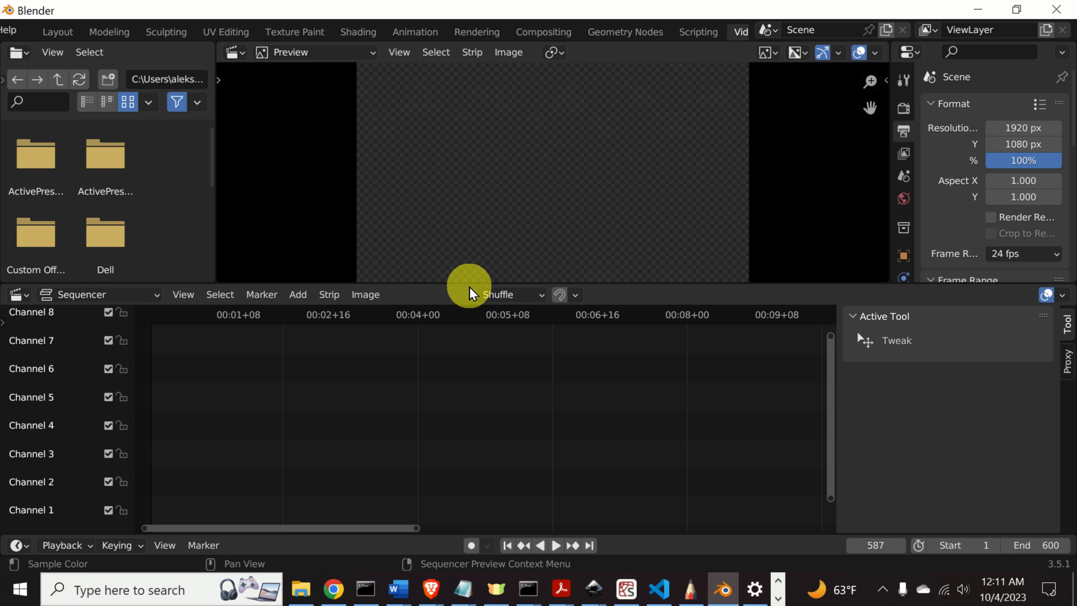
Step: Enlarge the preview editor of the Video Editing workspace and change its view type from Preview to Sequencer
left_click_drag(469, 282, 464, 381)
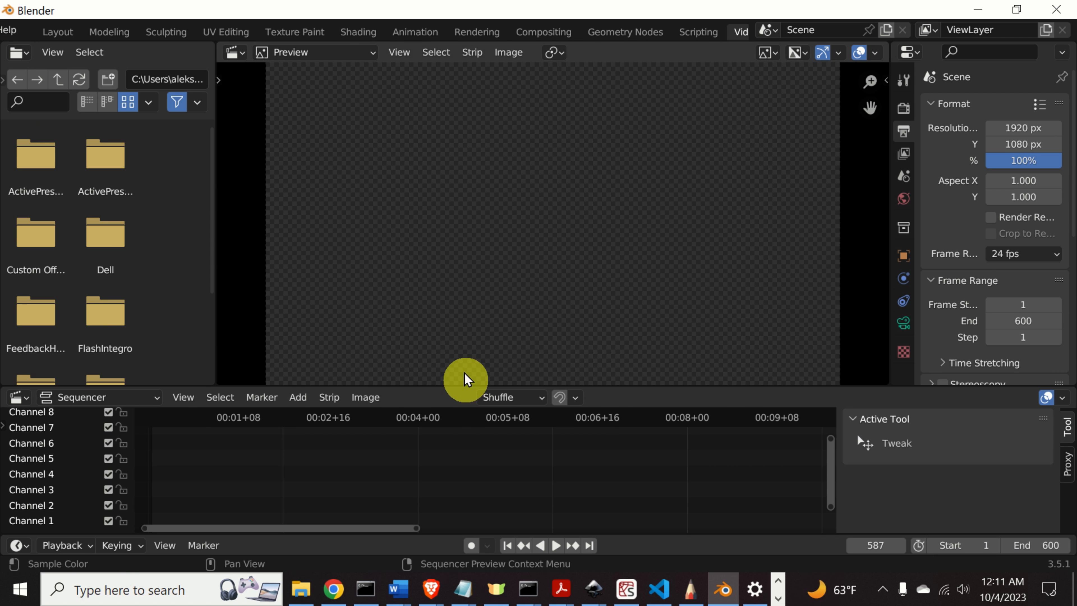
left_click(373, 53)
left_click(347, 72)
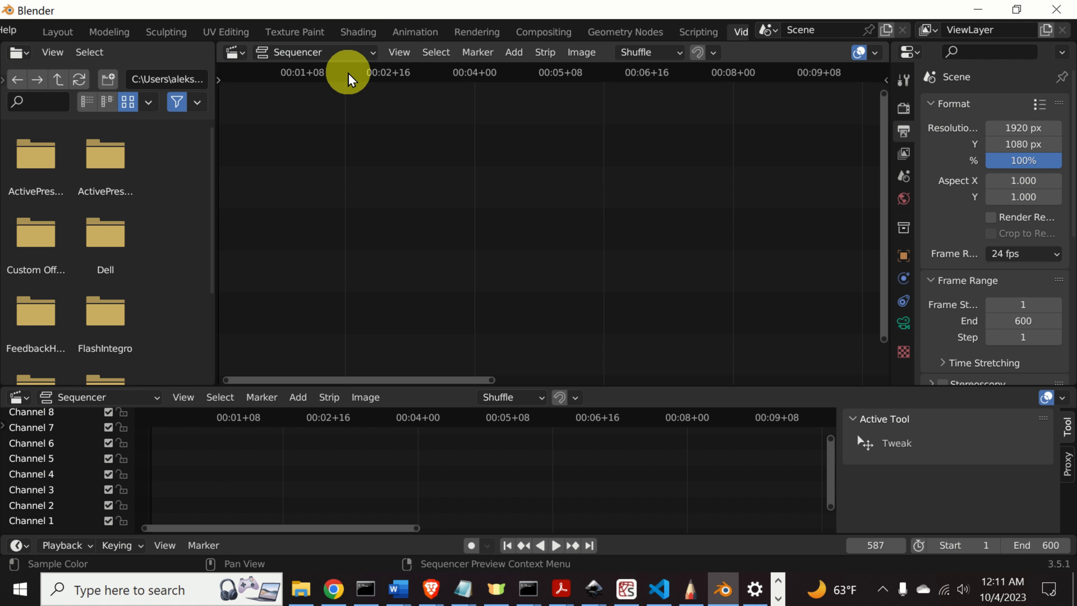
Step: Add all the rendered PNG frames from C:\tmp to the sequencer as one image sequence strip
left_click(511, 59)
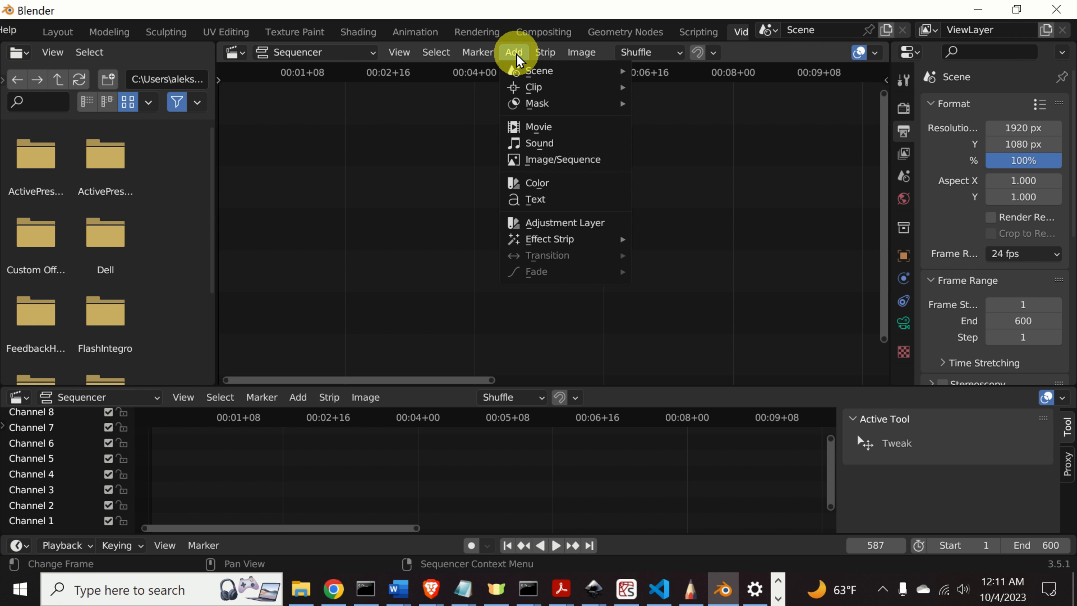
left_click(572, 161)
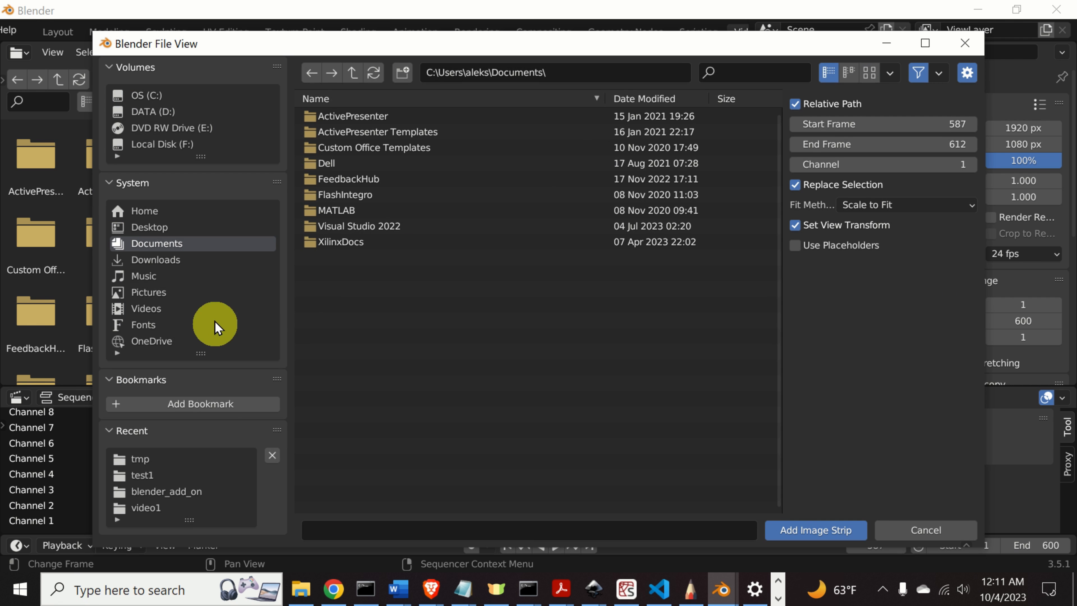
left_click(156, 97)
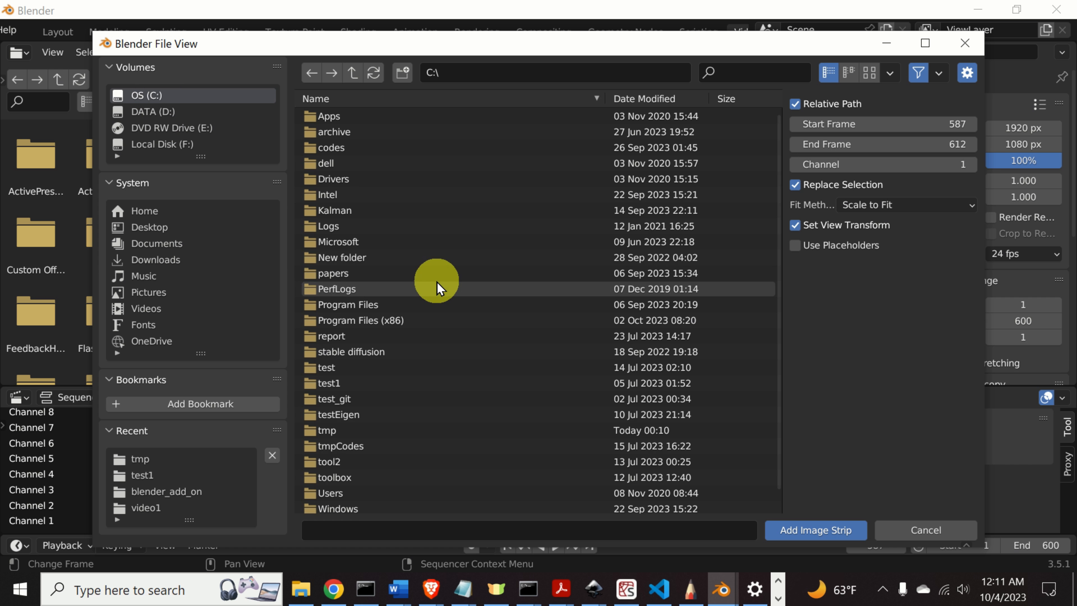
scroll(436, 282, "down", 2)
double_click(348, 411)
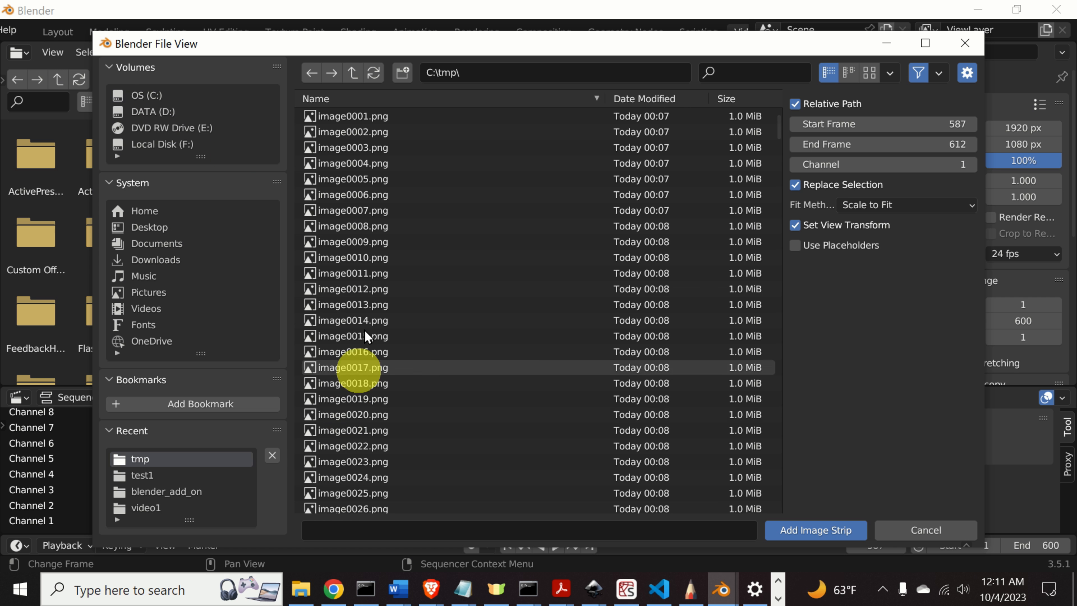
left_click(398, 255)
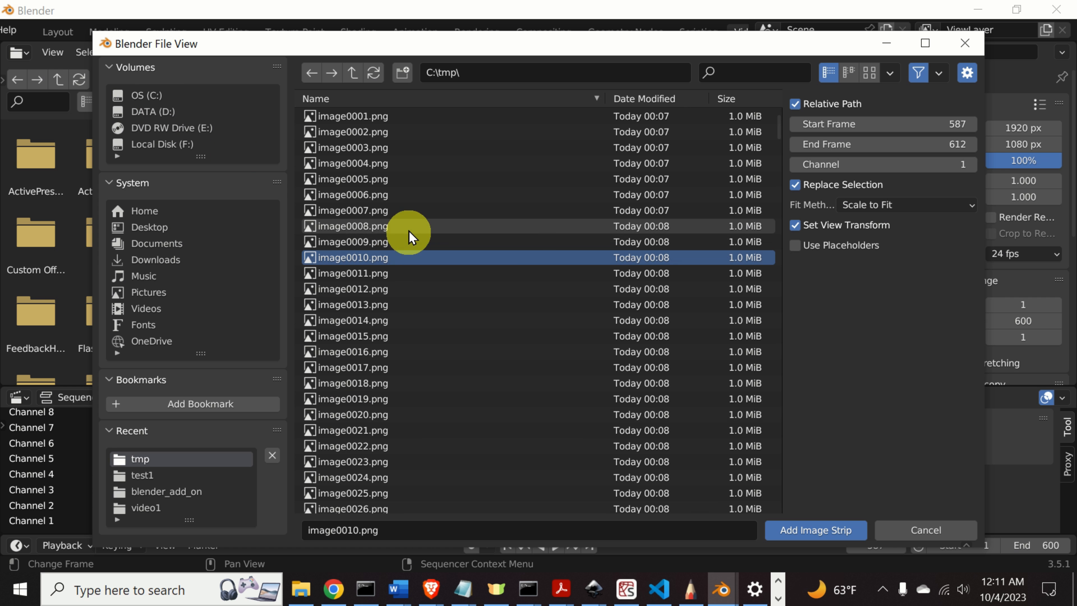
key("a")
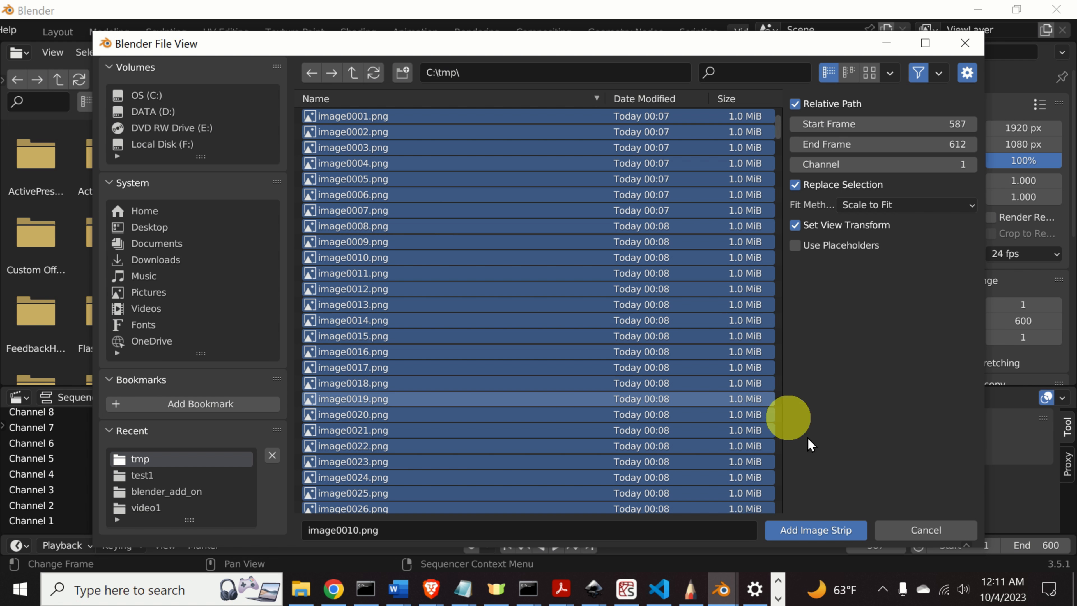
left_click(825, 539)
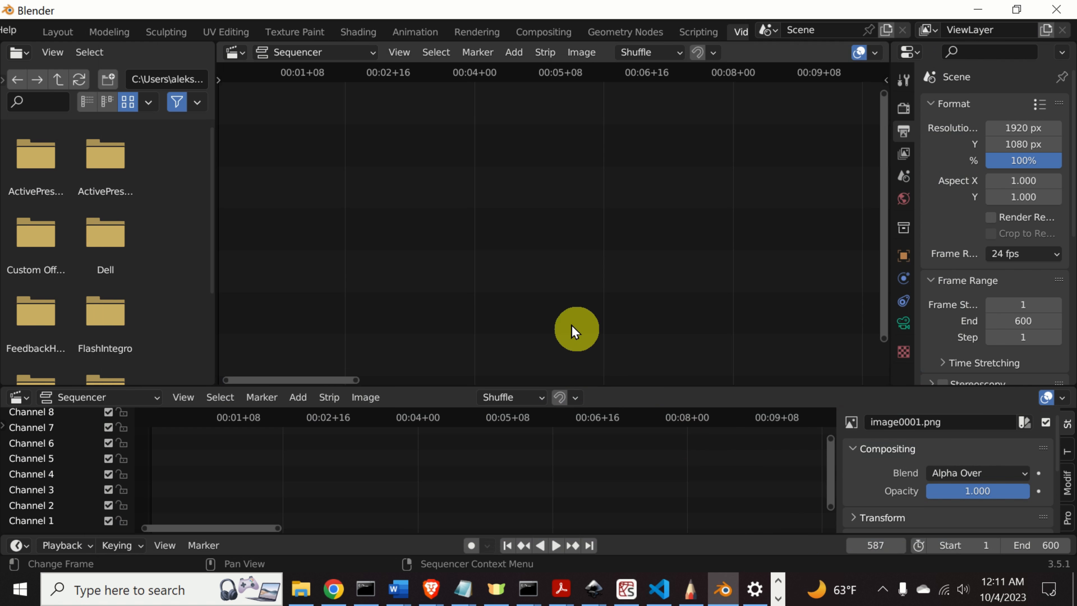
Step: Slide the image strip back along channel 1 so that it starts at the beginning of the timeline
scroll(561, 306, "down", 10)
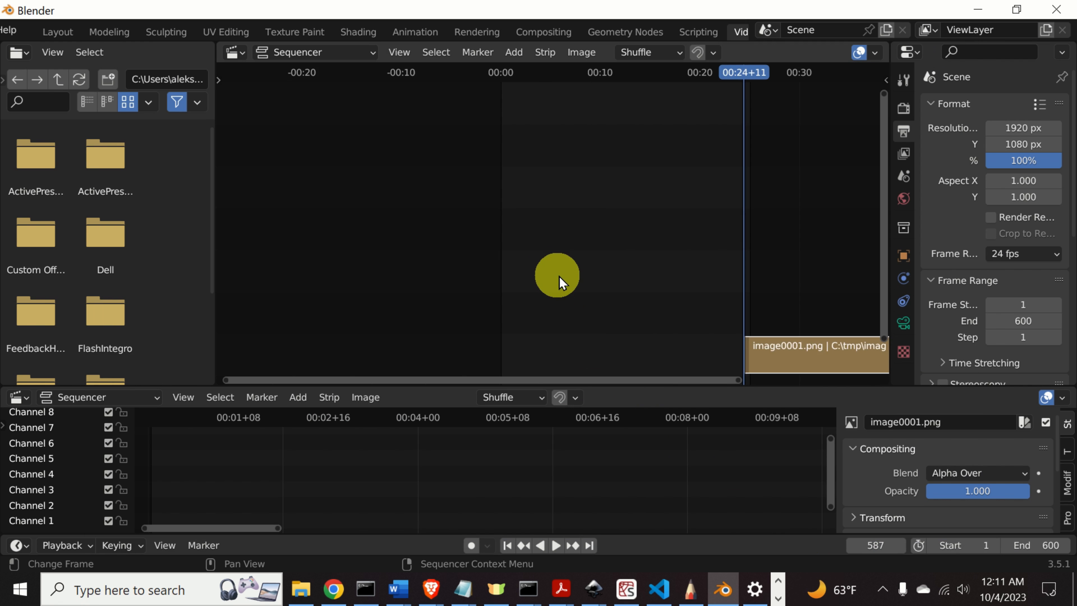
scroll(665, 324, "up", 1)
left_click_drag(748, 359, 565, 346)
scroll(594, 339, "up", 3)
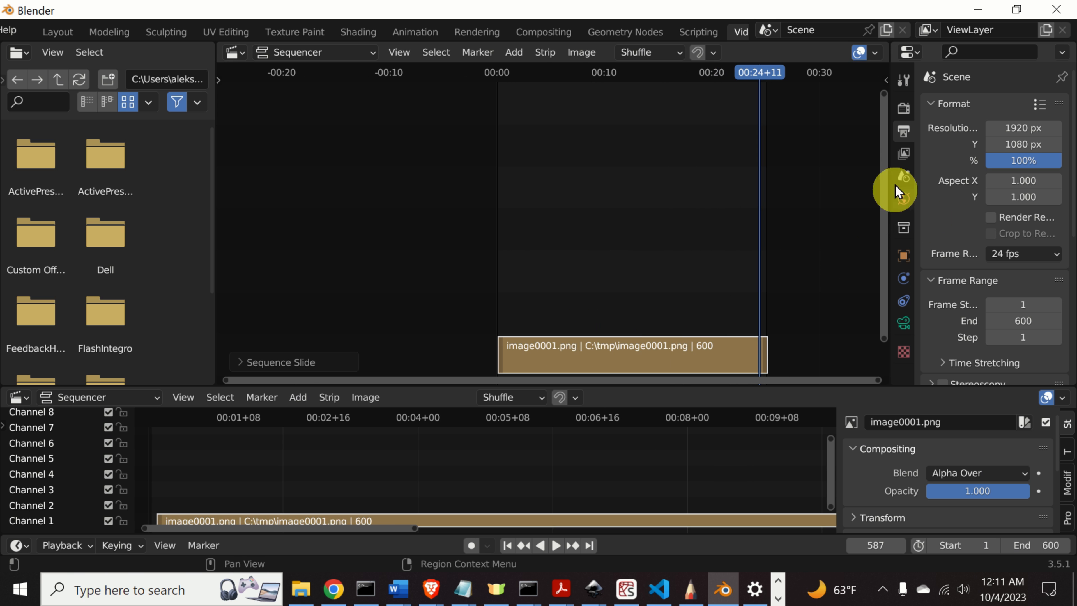
Step: Set the scene's frame rate to 30 fps and change the output path to C:\tmp\final
left_click(1052, 254)
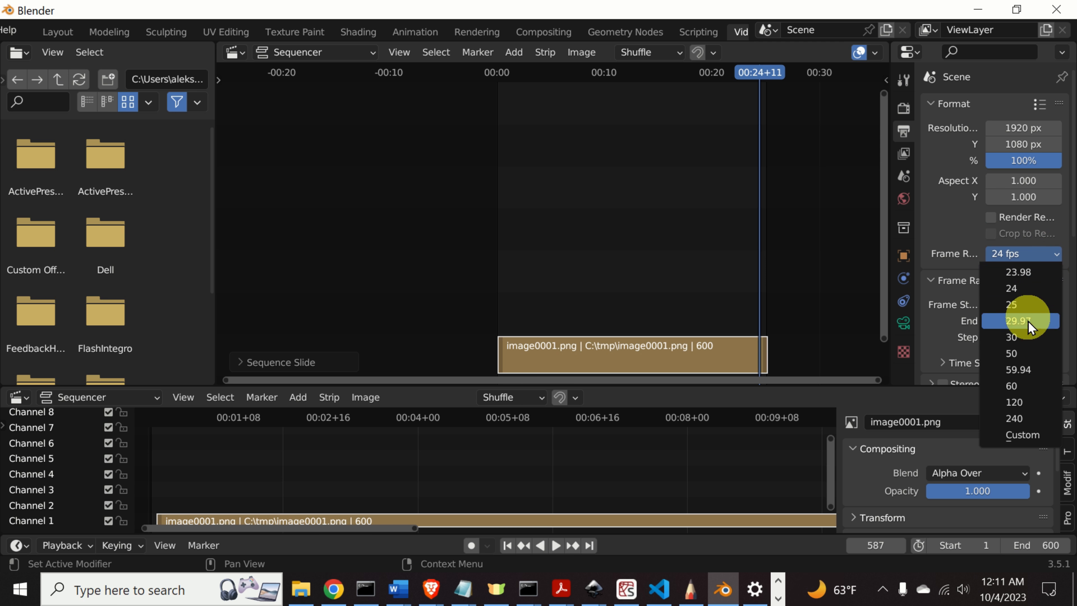
left_click(1021, 338)
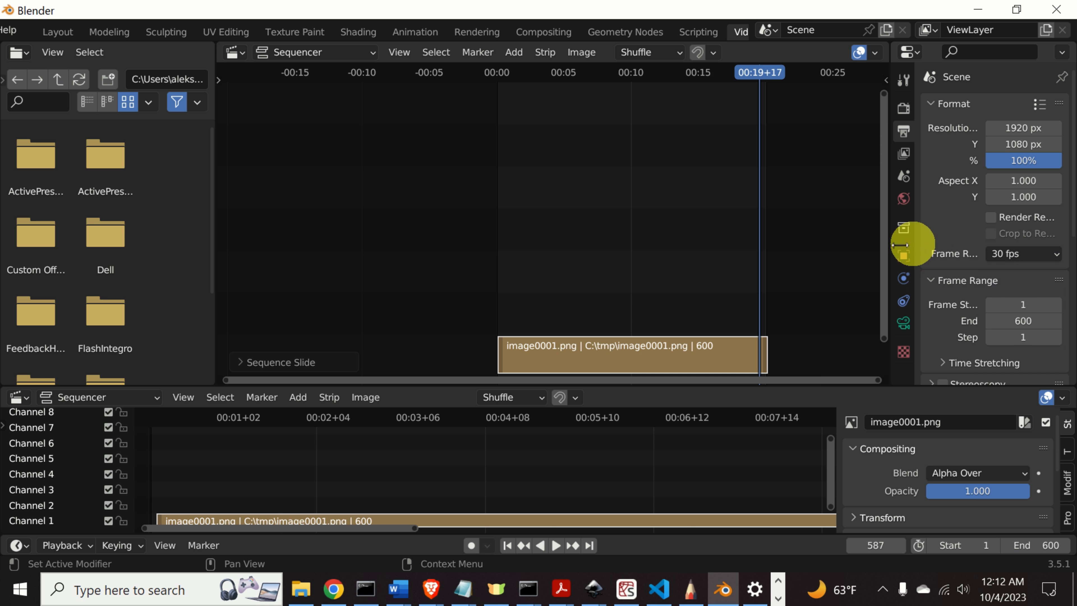
left_click_drag(900, 245, 737, 242)
scroll(884, 254, "down", 5)
left_click(884, 272)
left_click(884, 273)
key("BackSpace")
key("BackSpace")
key("BackSpace")
key("BackSpace")
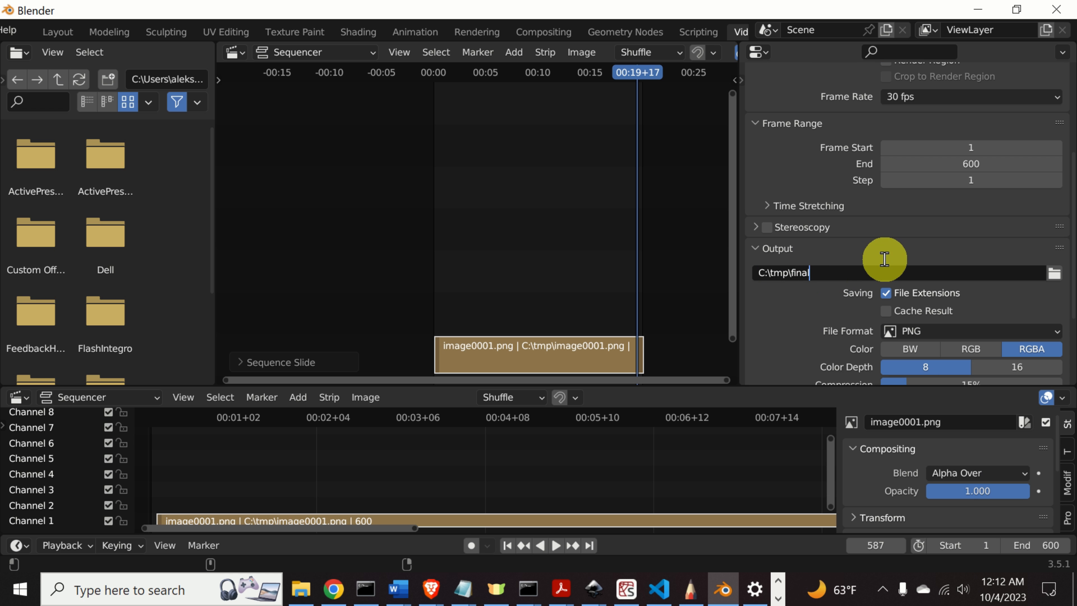